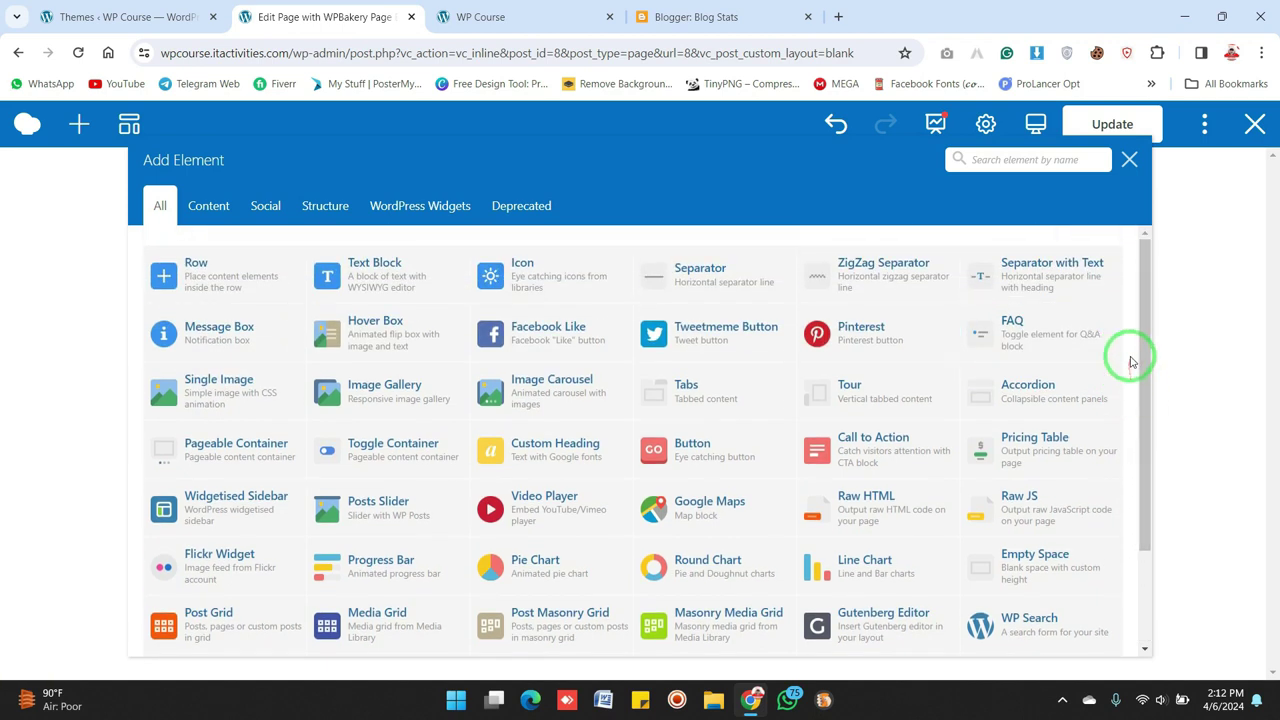
# - Look through all the elements offered in the Add Element library and close it
pyautogui.moveTo(1130, 410)
pyautogui.mouseDown()
pyautogui.moveTo(657, 337)
pyautogui.moveTo(1080, 337)
pyautogui.moveTo(1157, 380)
pyautogui.moveTo(556, 362)
pyautogui.moveTo(991, 360)
pyautogui.moveTo(306, 323)
pyautogui.moveTo(951, 314)
pyautogui.moveTo(1130, 365)
pyautogui.moveTo(1151, 391)
pyautogui.moveTo(1120, 534)
pyautogui.moveTo(1126, 347)
pyautogui.moveTo(803, 400)
pyautogui.moveTo(277, 346)
pyautogui.moveTo(837, 223)
pyautogui.moveTo(566, 541)
pyautogui.moveTo(86, 177)
pyautogui.moveTo(114, 286)
pyautogui.moveTo(1037, 451)
pyautogui.moveTo(448, 406)
pyautogui.moveTo(443, 394)
pyautogui.moveTo(929, 309)
pyautogui.moveTo(983, 468)
pyautogui.moveTo(1130, 375)
pyautogui.moveTo(1137, 558)
pyautogui.mouseUp()
pyautogui.scroll(-2, 1146, 509)
pyautogui.moveTo(980, 417)
pyautogui.mouseDown()
pyautogui.moveTo(1140, 285)
pyautogui.moveTo(509, 329)
pyautogui.moveTo(263, 266)
pyautogui.moveTo(206, 206)
pyautogui.moveTo(478, 430)
pyautogui.moveTo(711, 234)
pyautogui.moveTo(171, 449)
pyautogui.moveTo(380, 294)
pyautogui.moveTo(572, 325)
pyautogui.mouseUp()
pyautogui.scroll(3, 1142, 287)
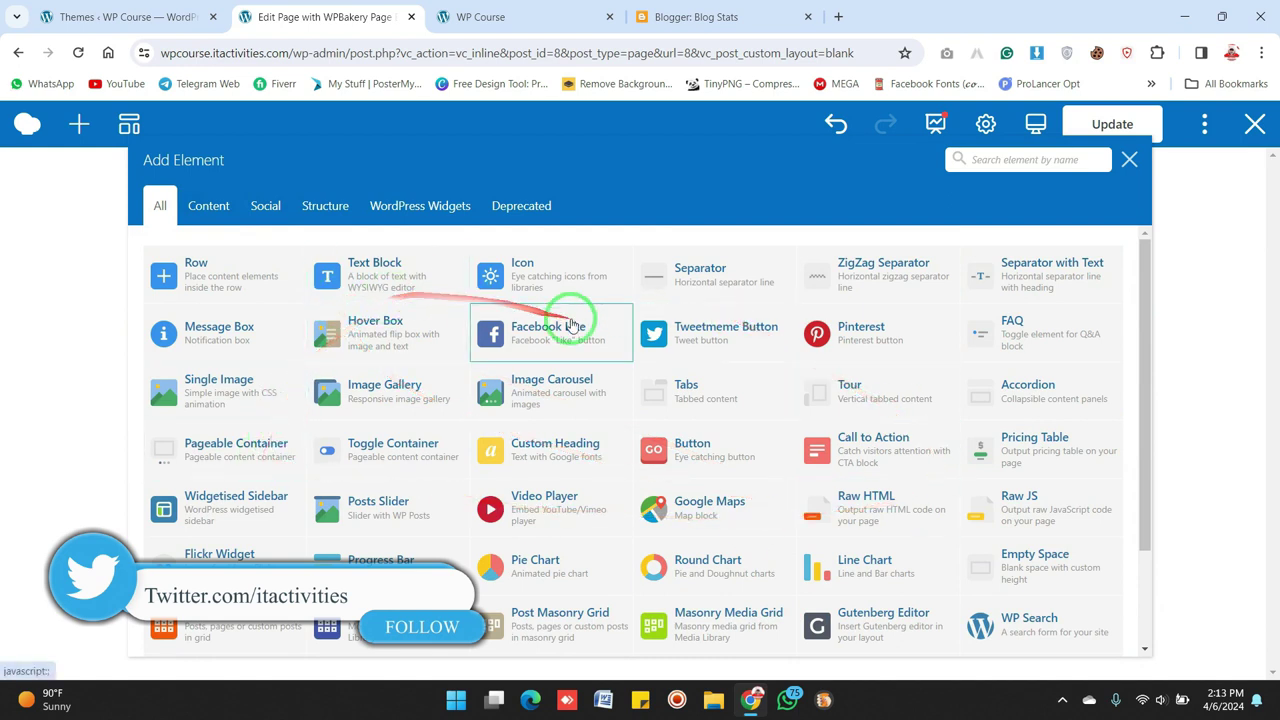
pyautogui.moveTo(722, 302); pyautogui.dragTo(1066, 177)
pyautogui.click(1129, 162)
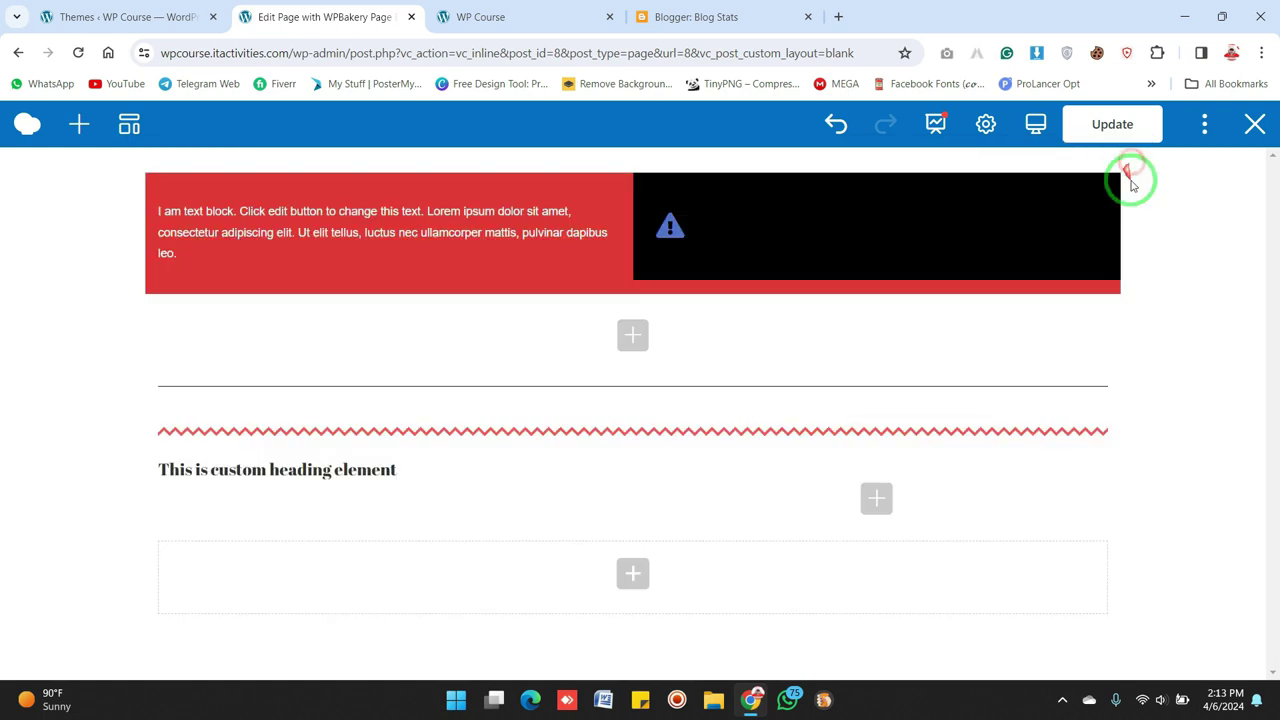
# - Delete the separator, the zigzag separator and the custom heading with their columns below the red section
pyautogui.moveTo(1122, 190)
pyautogui.mouseDown()
pyautogui.moveTo(543, 566)
pyautogui.moveTo(597, 466)
pyautogui.moveTo(735, 435)
pyautogui.moveTo(586, 351)
pyautogui.moveTo(666, 394)
pyautogui.moveTo(714, 400)
pyautogui.moveTo(622, 427)
pyautogui.mouseUp()
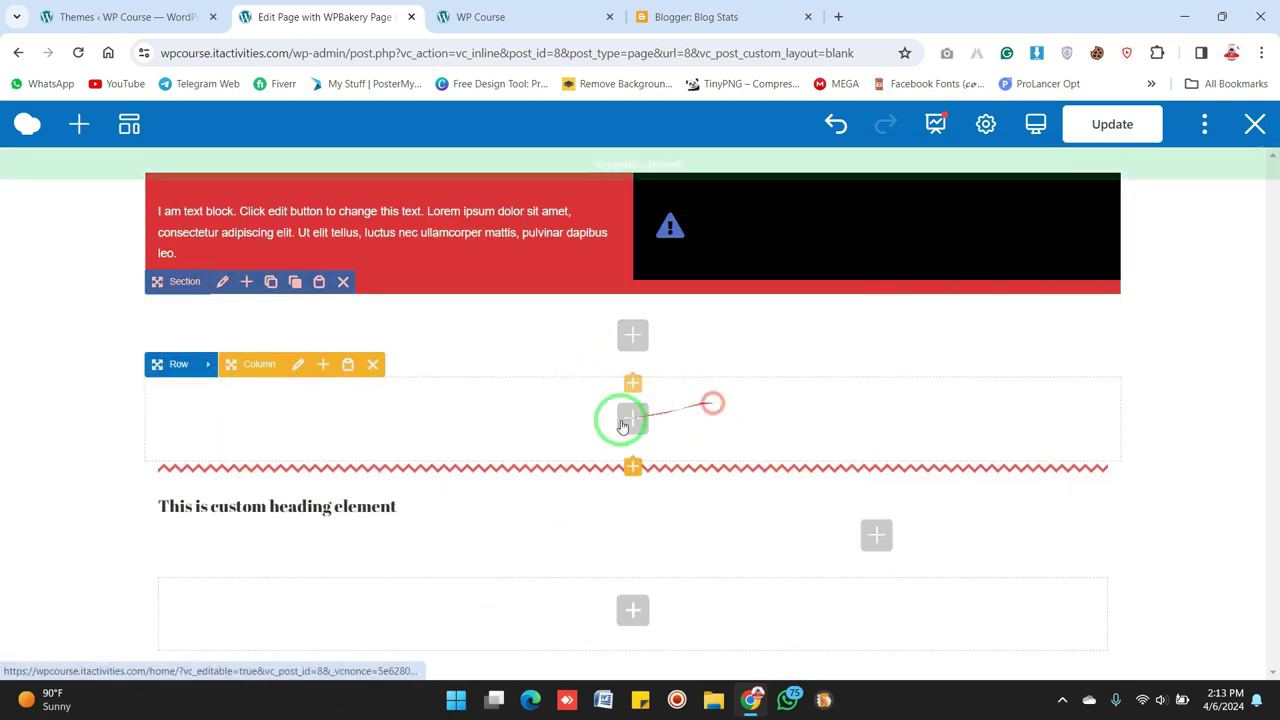
pyautogui.click(372, 364)
pyautogui.click(373, 364)
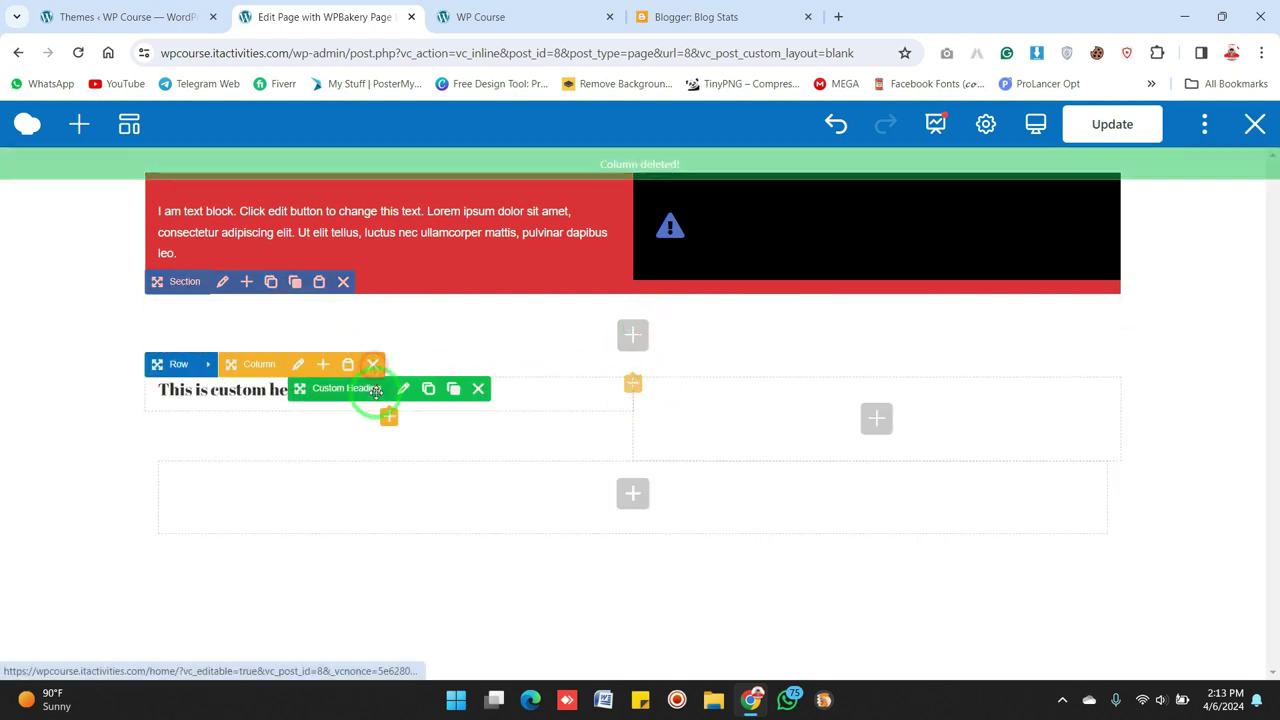
pyautogui.click(375, 366)
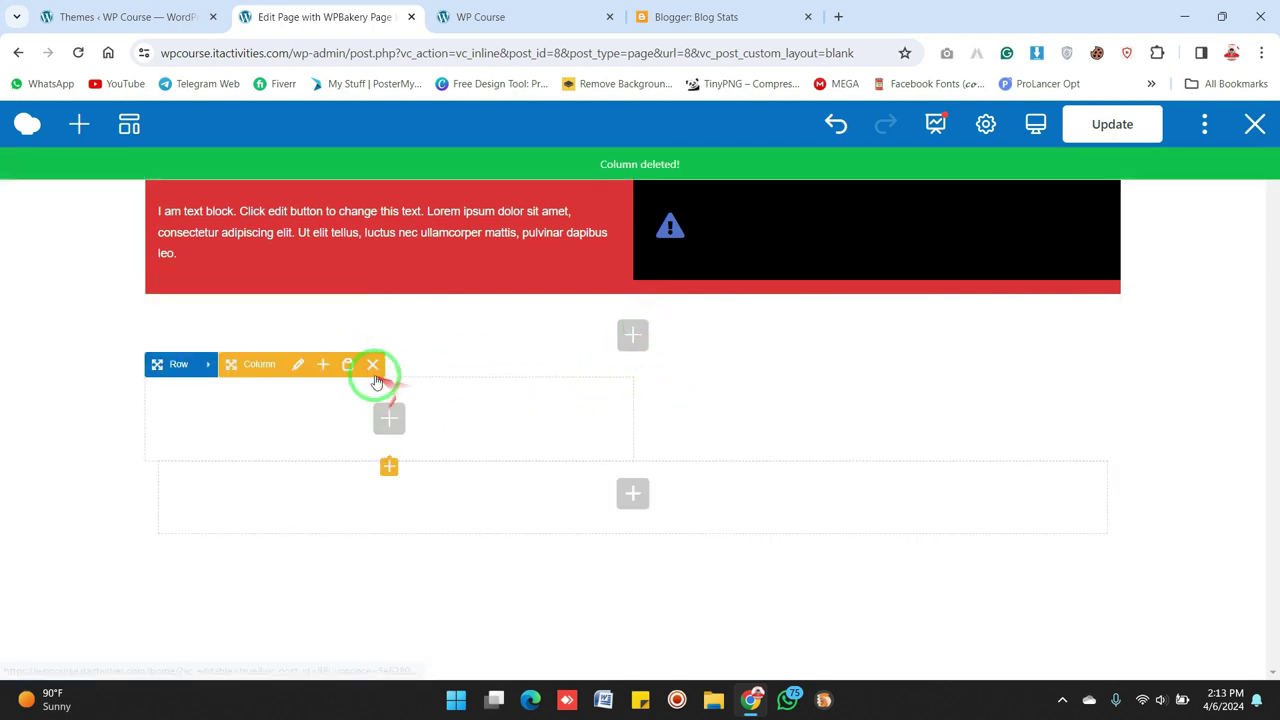
pyautogui.click(373, 365)
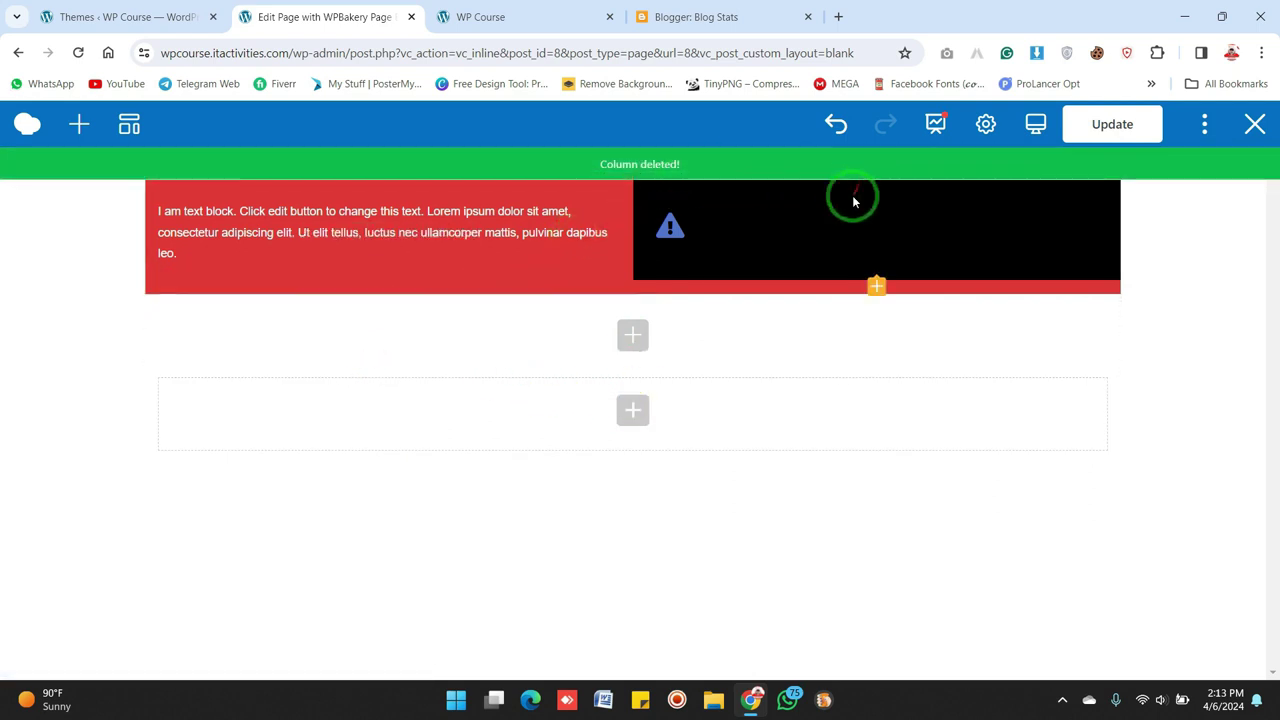
# - Leave the frontend editor and open the page in the backend editor, accepting the loss of unsaved changes
pyautogui.click(1115, 124)
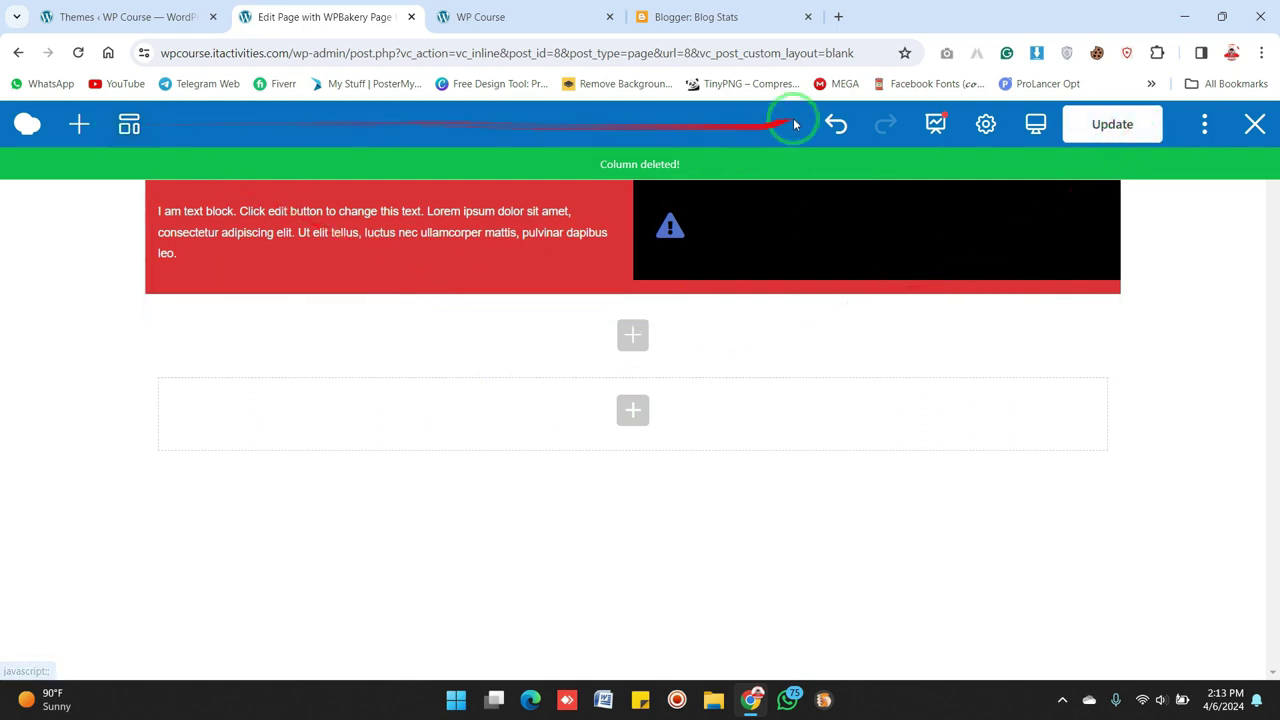
pyautogui.moveTo(1204, 124)
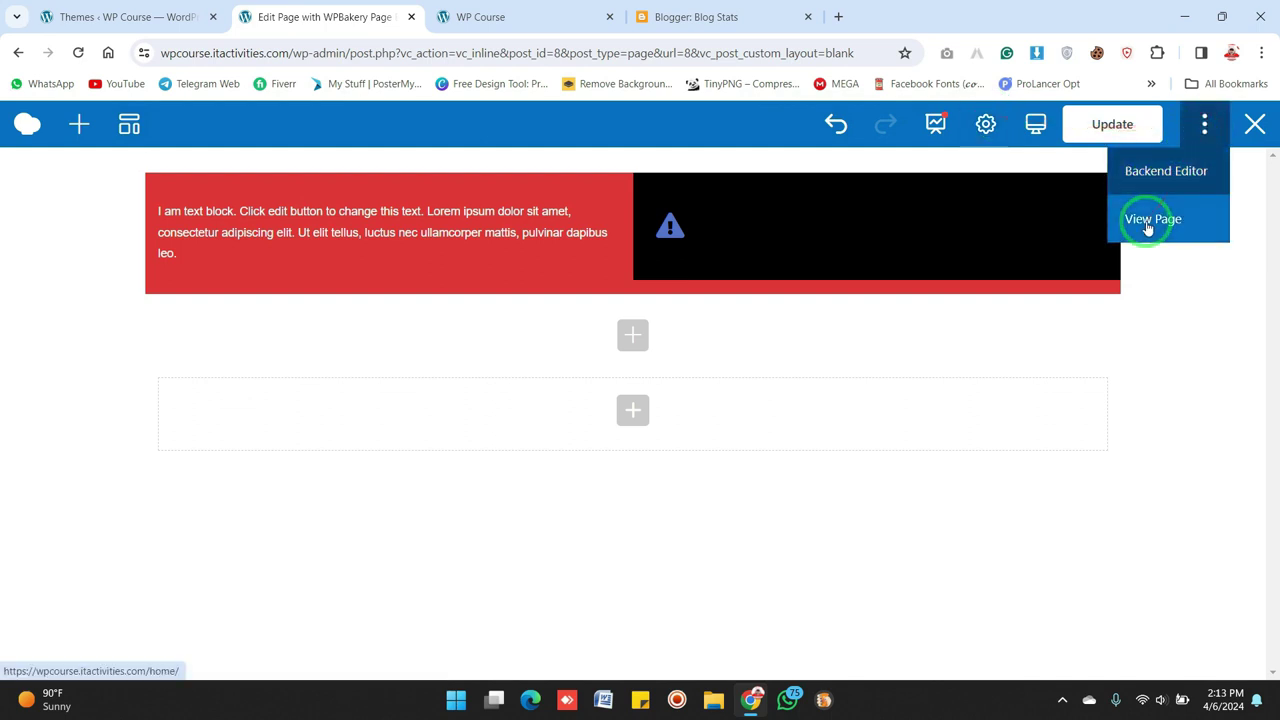
pyautogui.click(1166, 178)
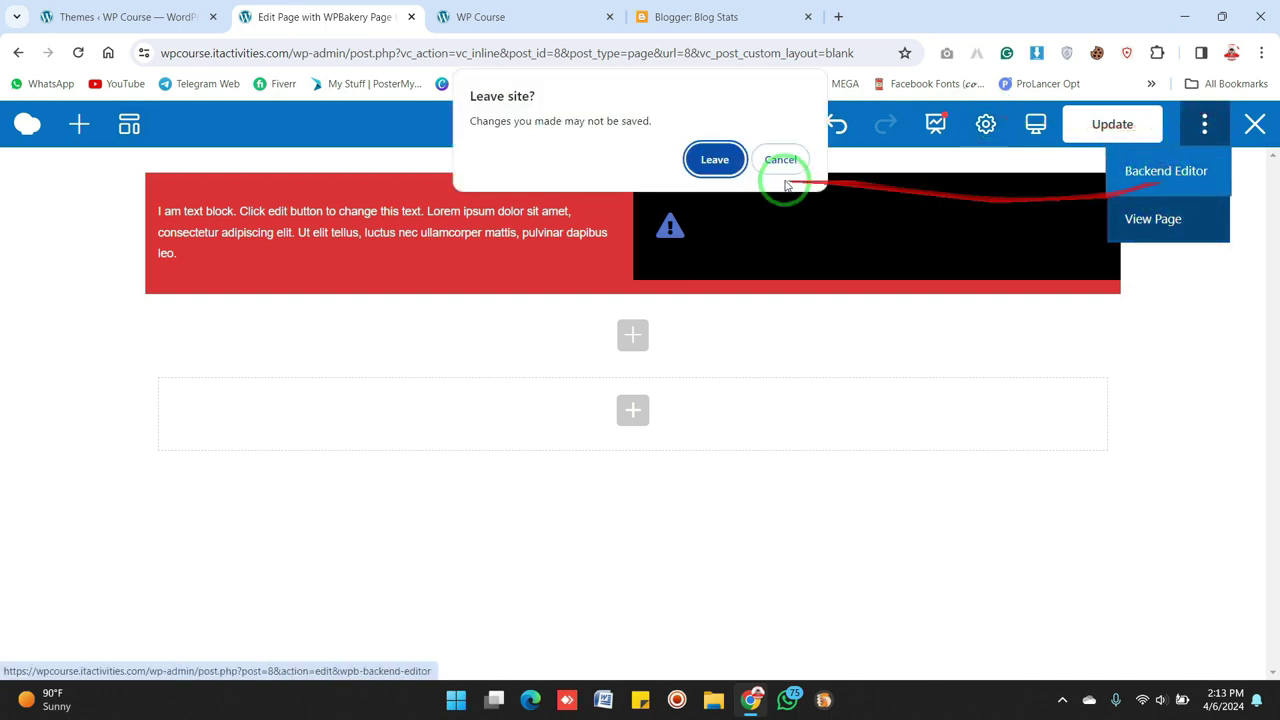
pyautogui.click(708, 159)
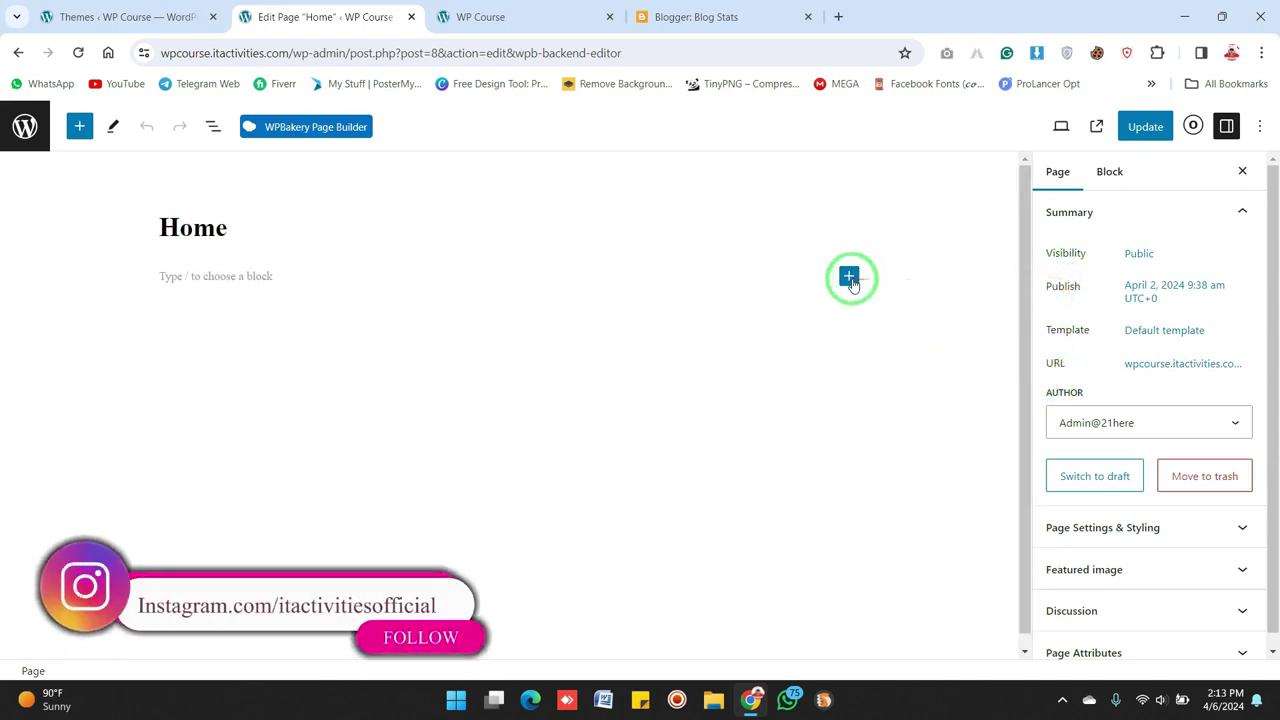
# - Switch the Home page to the WPBakery backend editor, dismissing the What's new notice
pyautogui.click(849, 278)
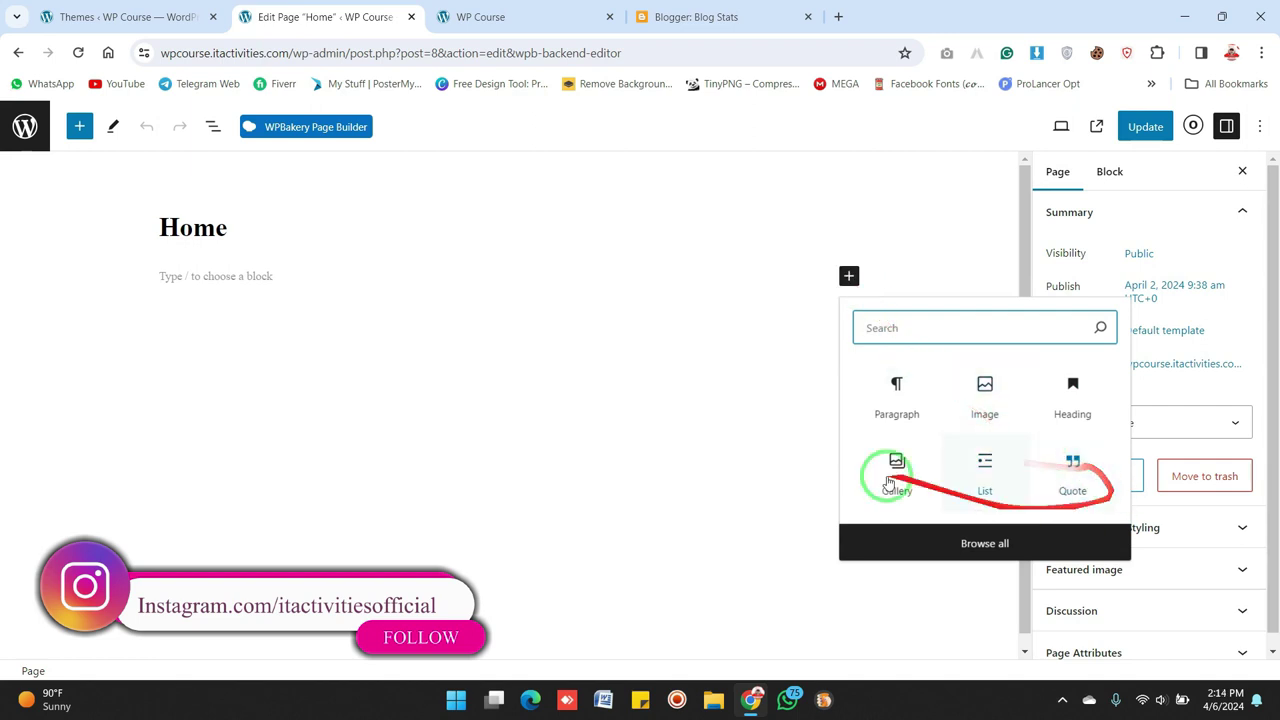
pyautogui.click(694, 414)
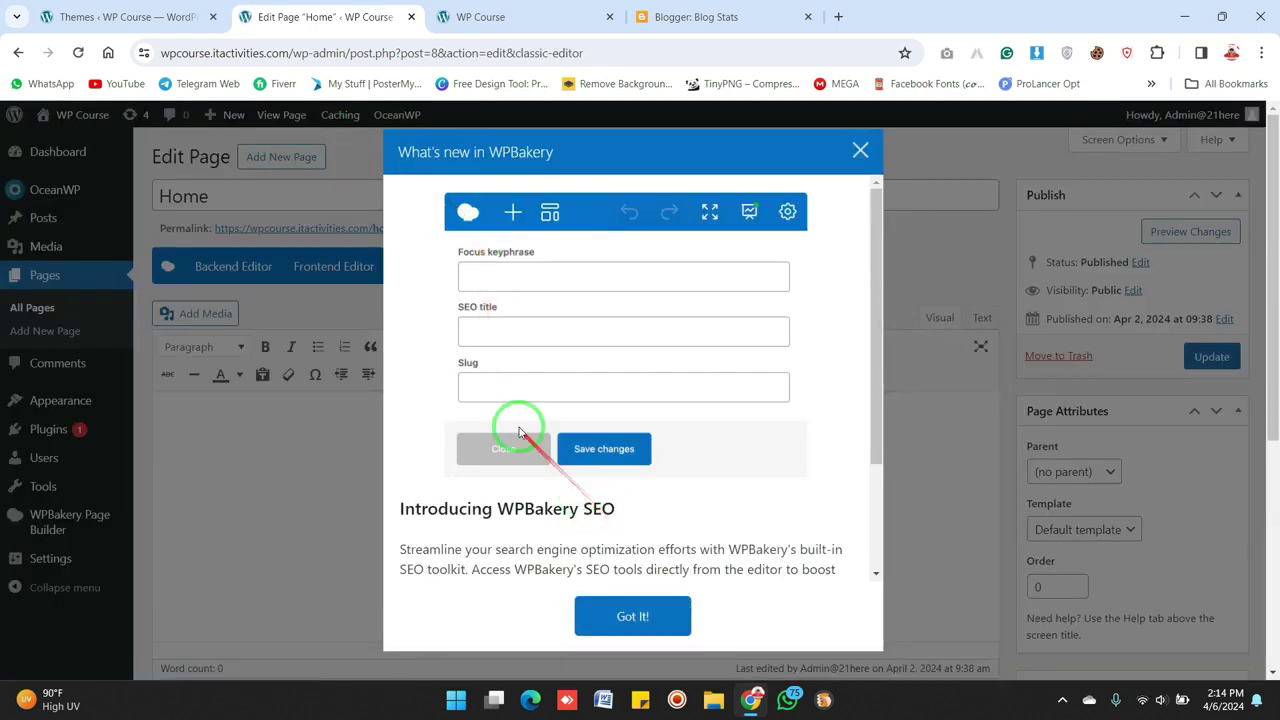
pyautogui.click(630, 615)
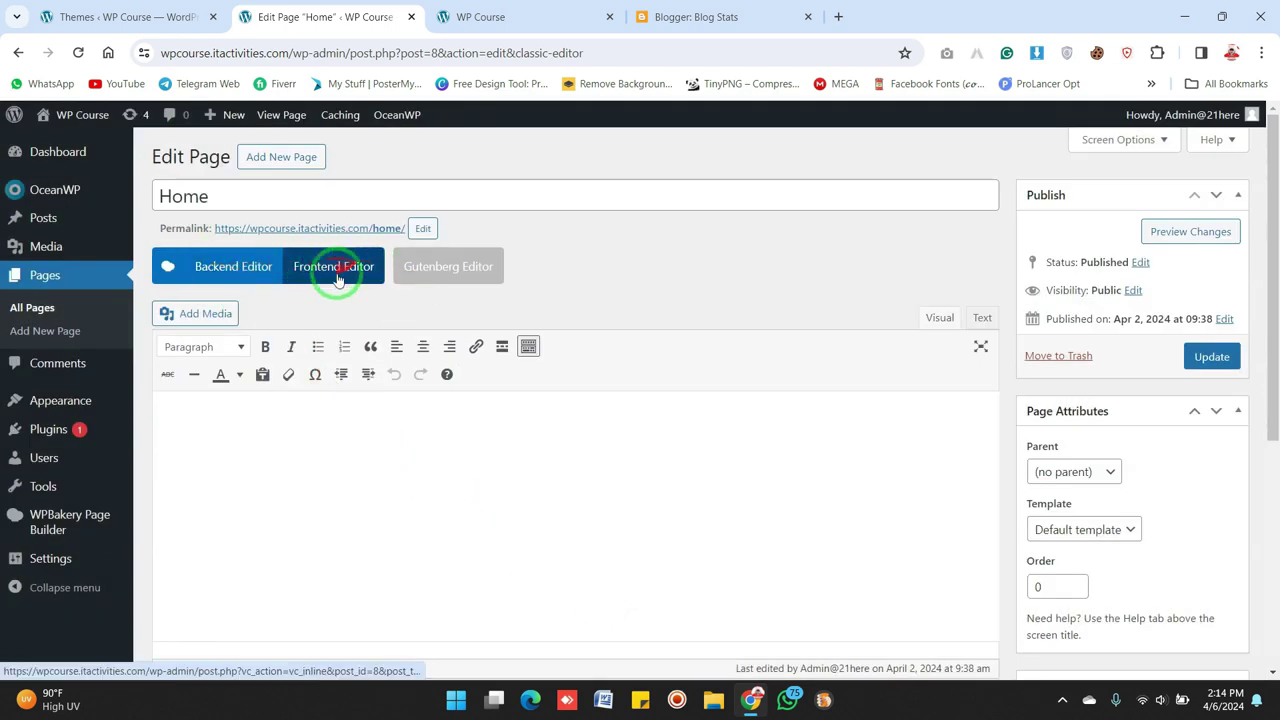
pyautogui.click(238, 270)
# - Examine the Main and Shortcodes sections of the OceanWP Settings below the page builder
pyautogui.moveTo(1271, 266); pyautogui.dragTo(1266, 491)
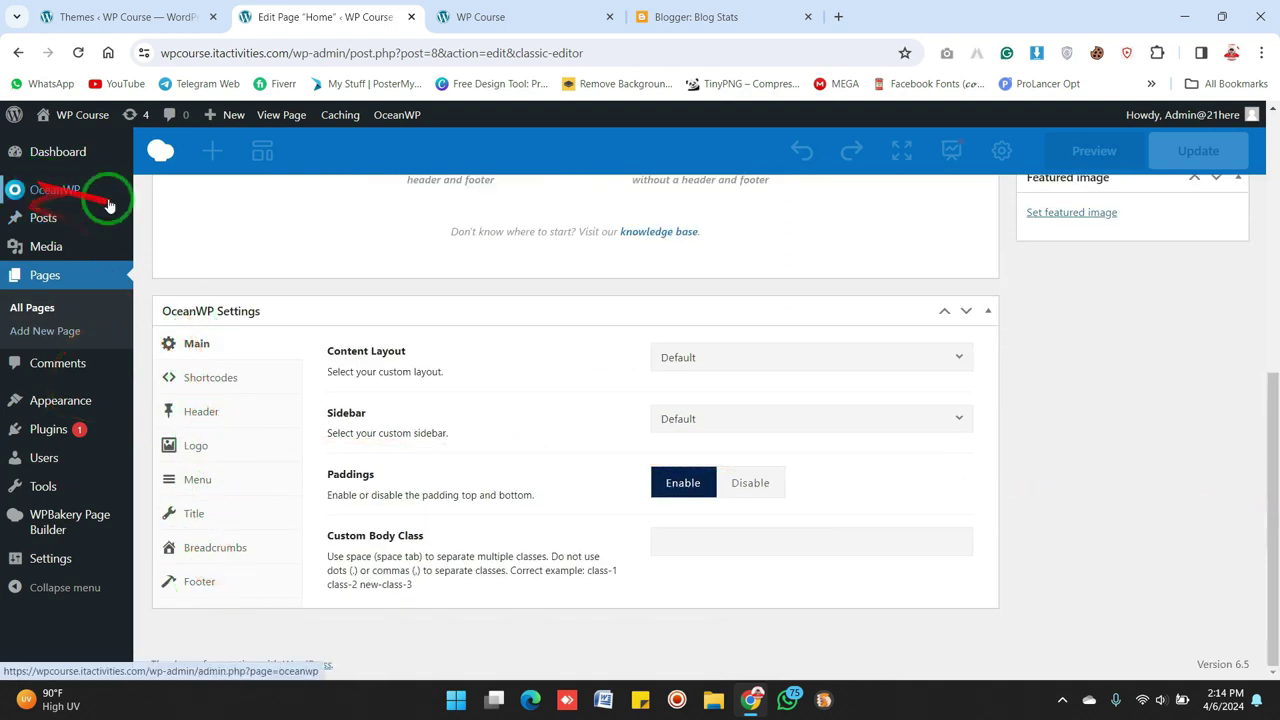
pyautogui.moveTo(1269, 509); pyautogui.dragTo(1272, 543)
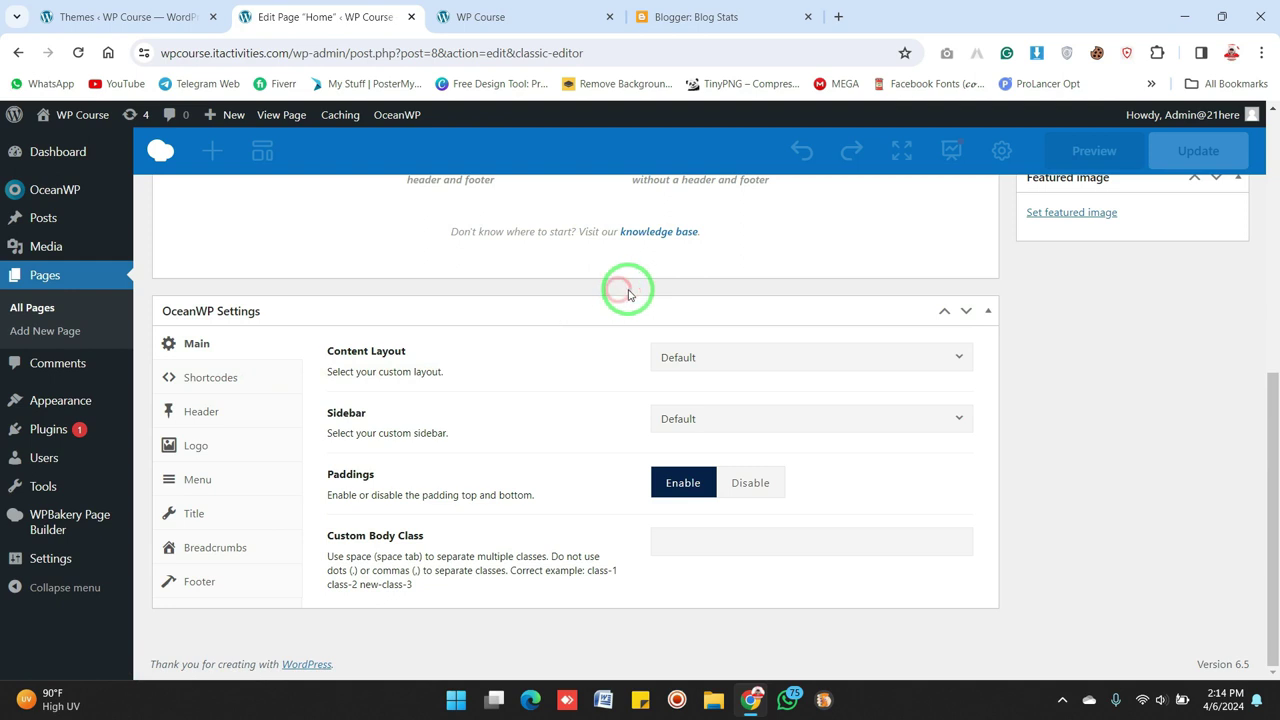
pyautogui.click(207, 379)
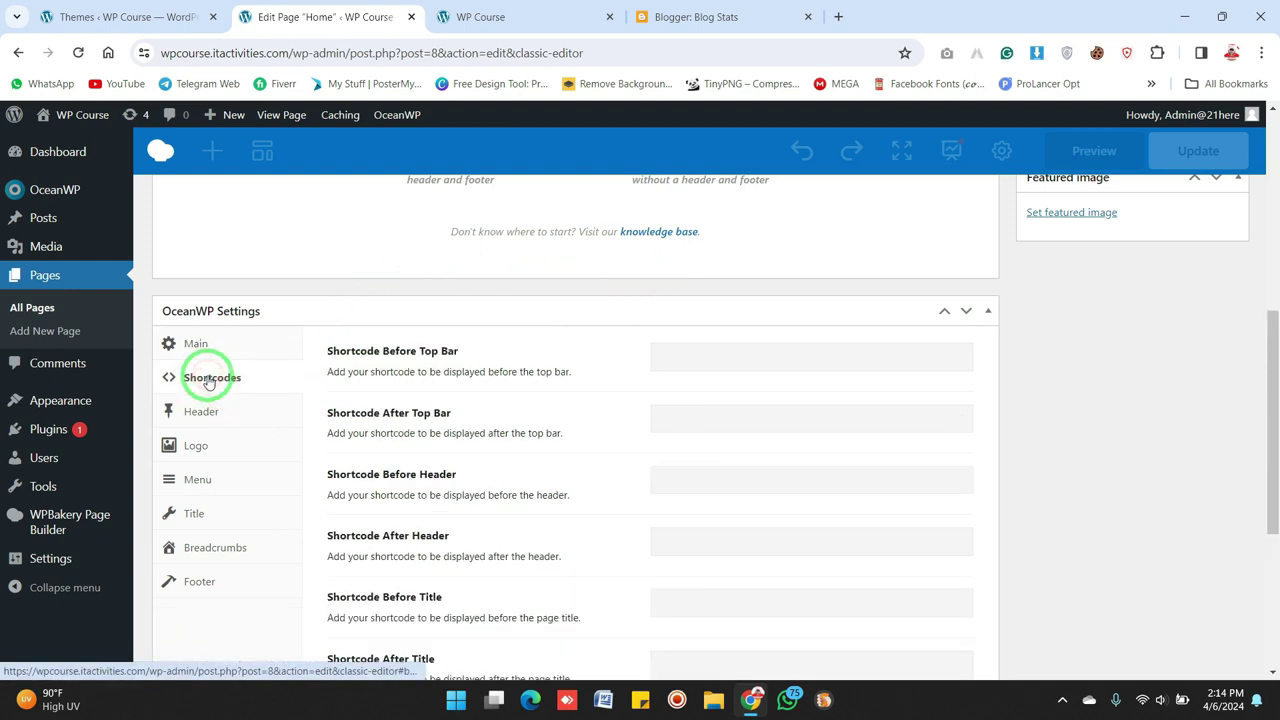
pyautogui.click(227, 345)
pyautogui.click(222, 378)
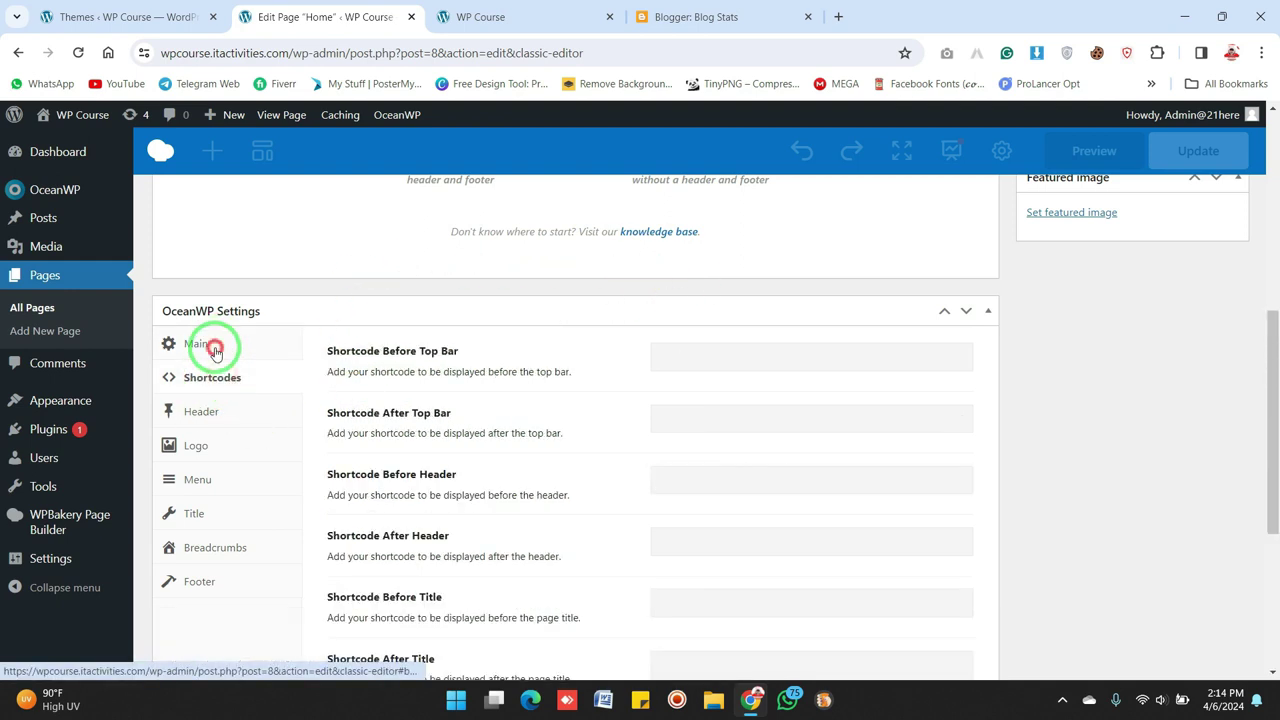
pyautogui.click(215, 350)
# - Choose the Blank Layout for the empty Home page in the WPBakery Page Builder
pyautogui.scroll(5, 1266, 263)
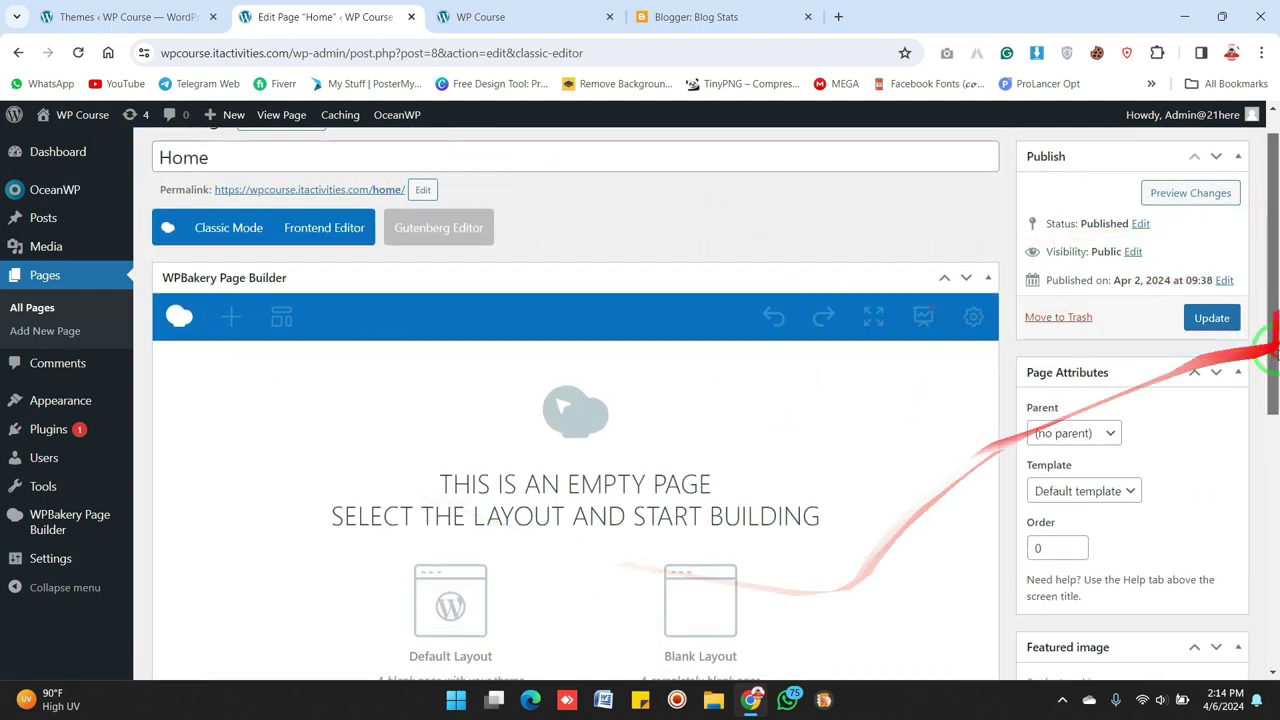
pyautogui.scroll(-3, 1200, 330)
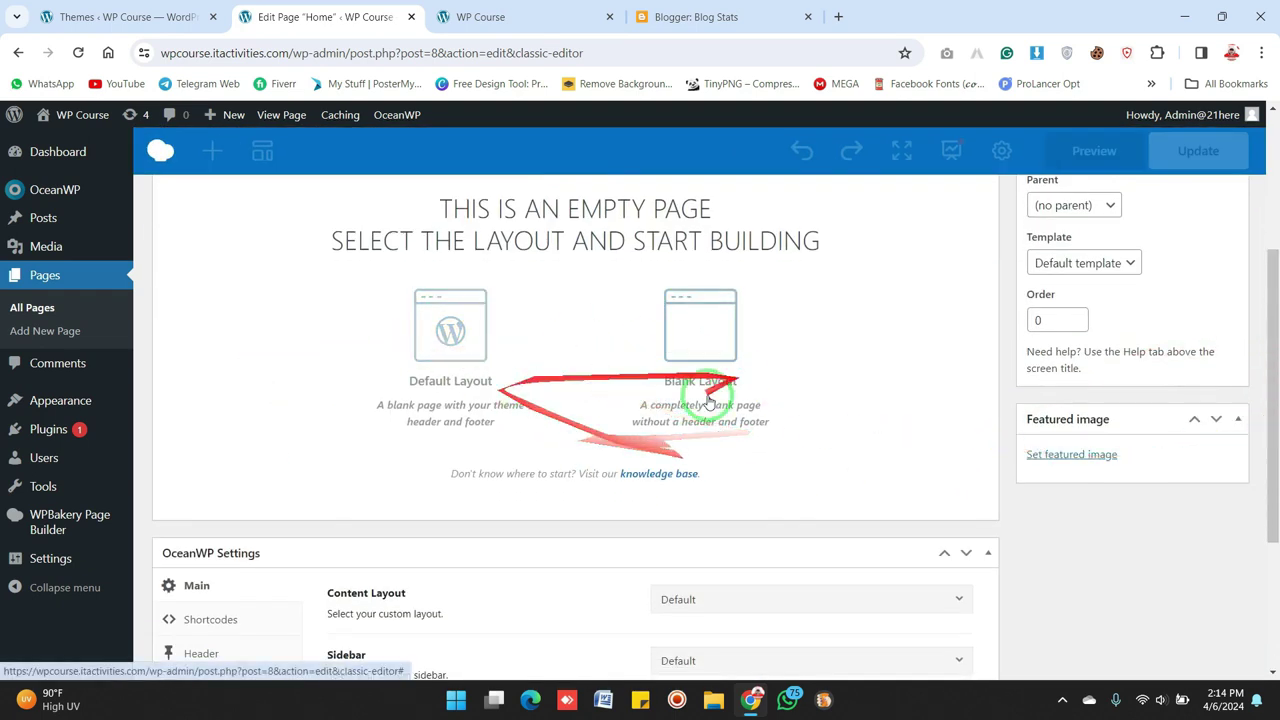
pyautogui.click(738, 361)
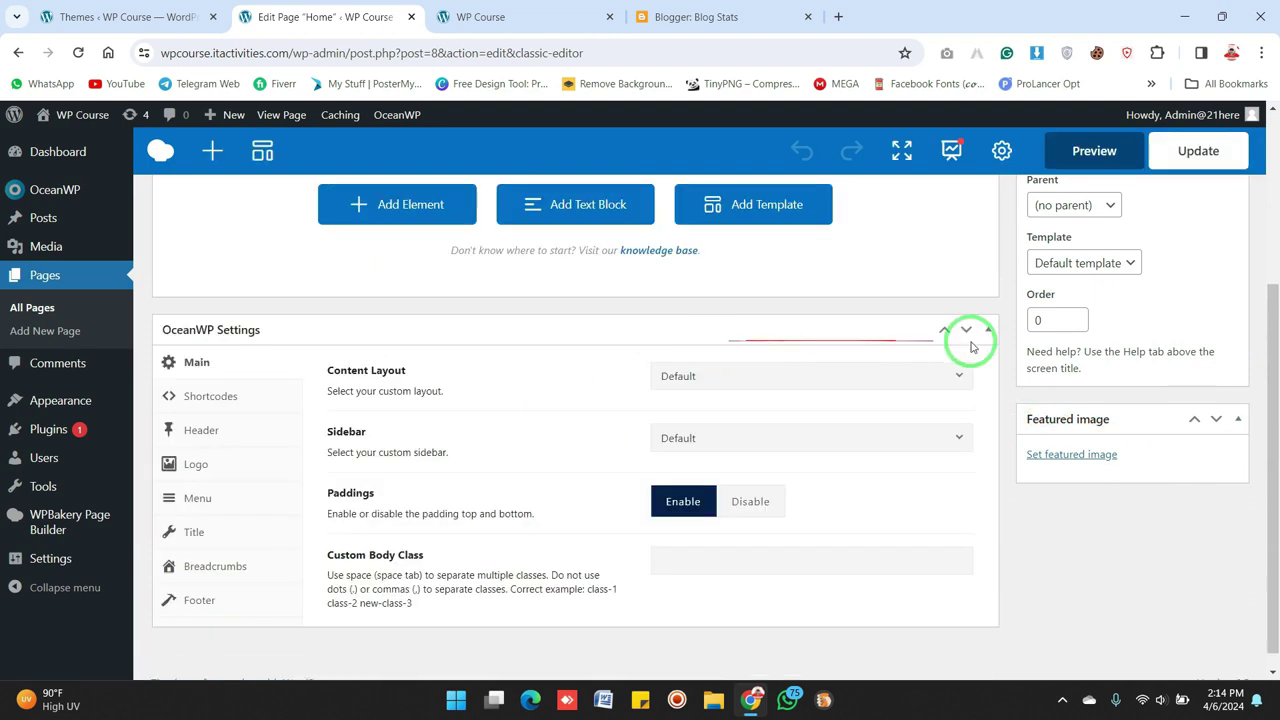
pyautogui.scroll(3, 1240, 255)
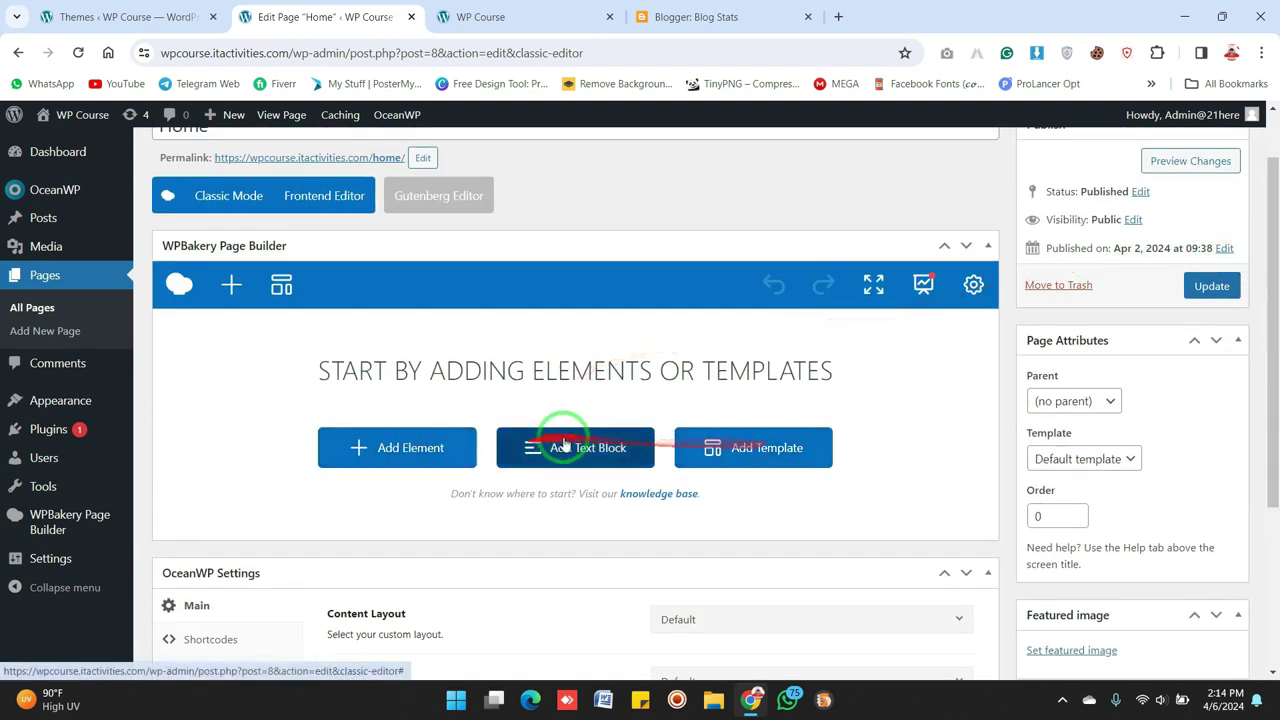
pyautogui.scroll(-1, 1272, 375)
pyautogui.scroll(-3, 1265, 410)
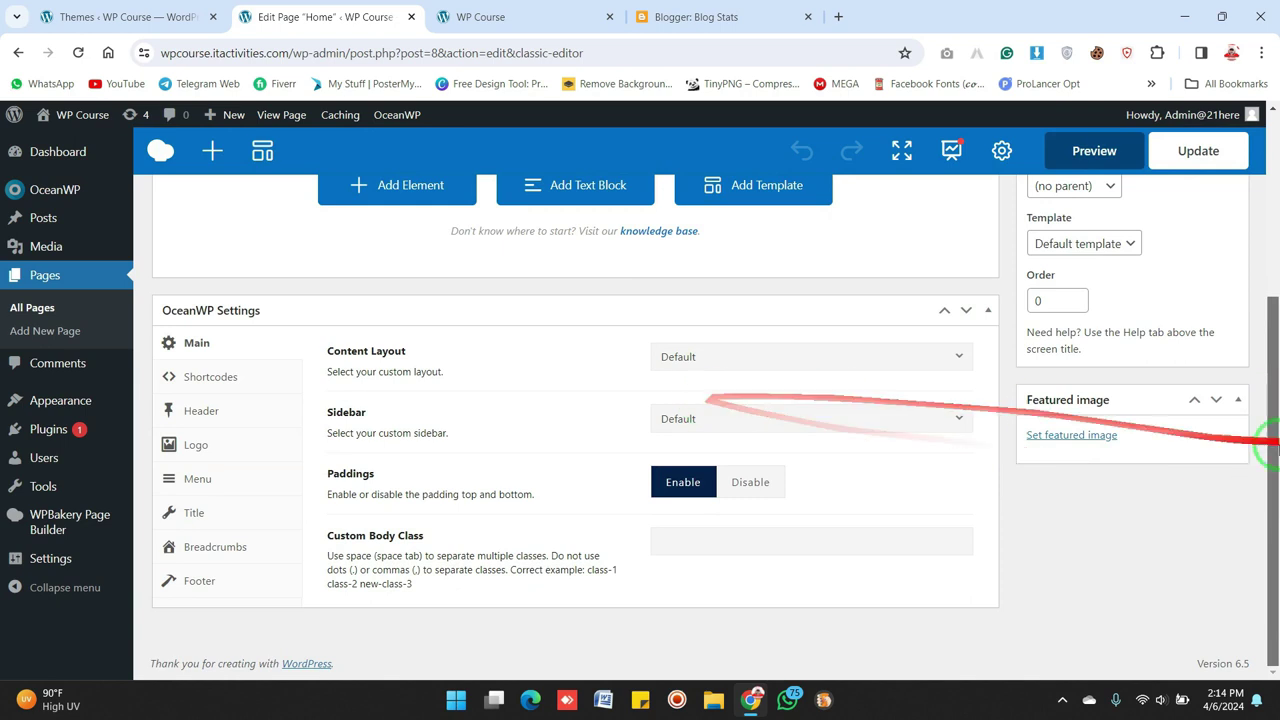
pyautogui.scroll(5, 1255, 400)
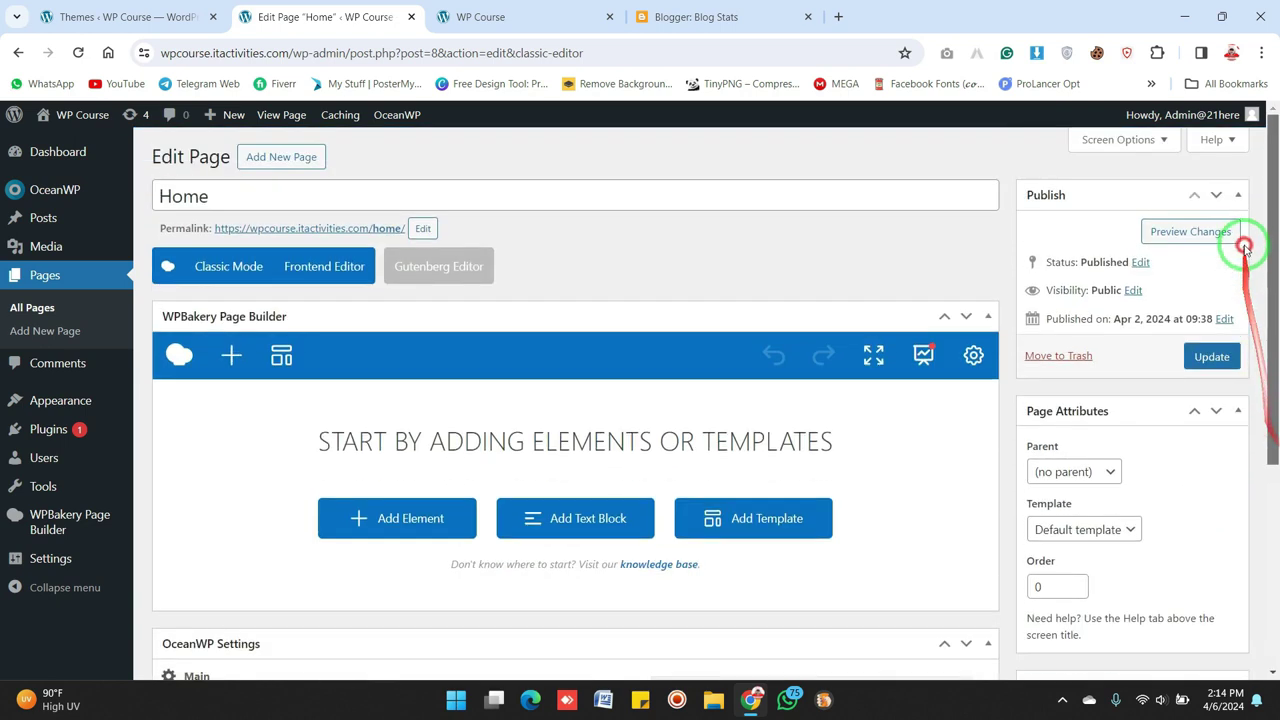
# - Browse the backend editor's element library through the Content, Social, Structure, WordPress Widgets and Deprecated categories and close it
pyautogui.click(411, 520)
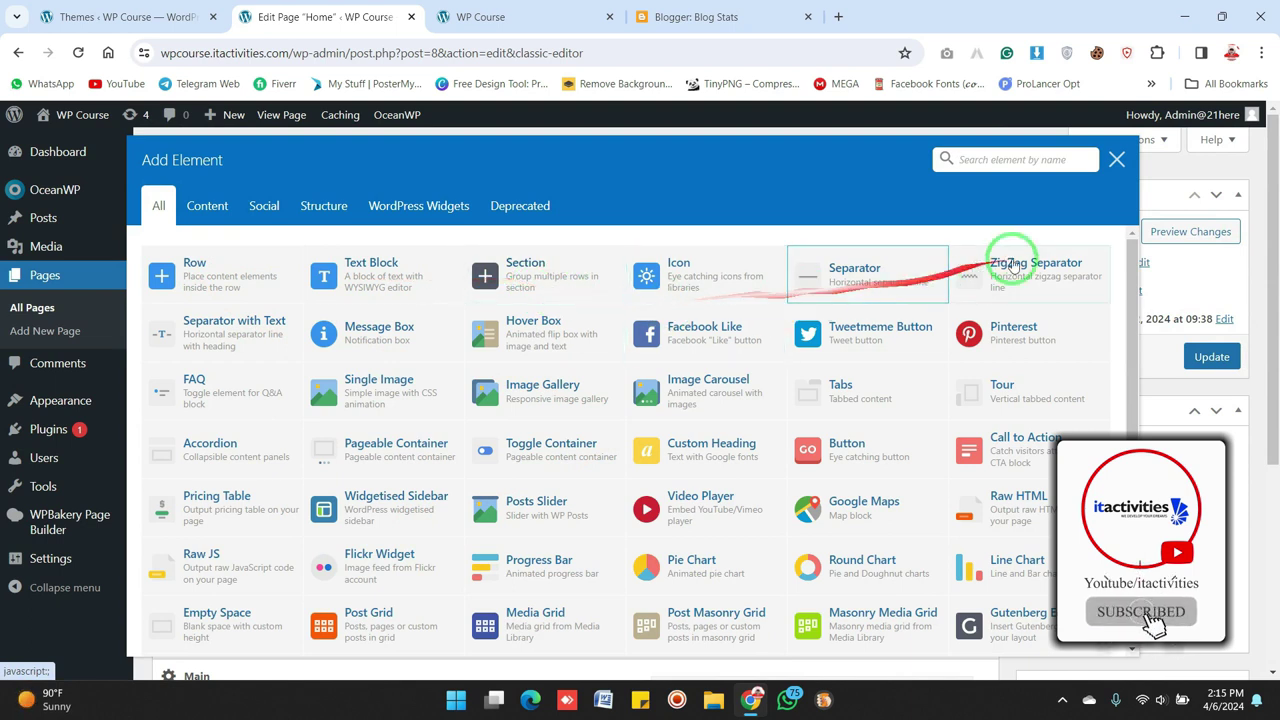
pyautogui.moveTo(1132, 366)
pyautogui.mouseDown()
pyautogui.moveTo(1134, 400)
pyautogui.moveTo(1133, 355)
pyautogui.mouseUp()
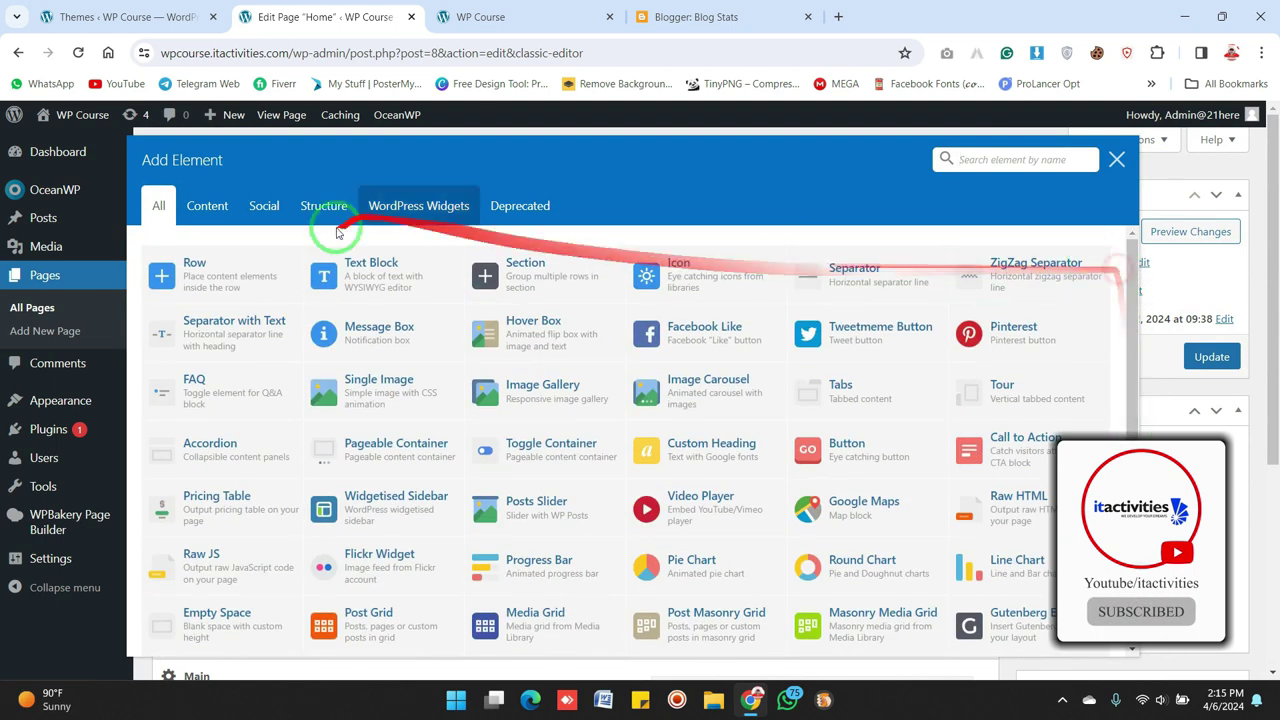
pyautogui.click(211, 206)
pyautogui.click(275, 217)
pyautogui.click(324, 205)
pyautogui.click(419, 205)
pyautogui.click(520, 205)
pyautogui.click(1115, 161)
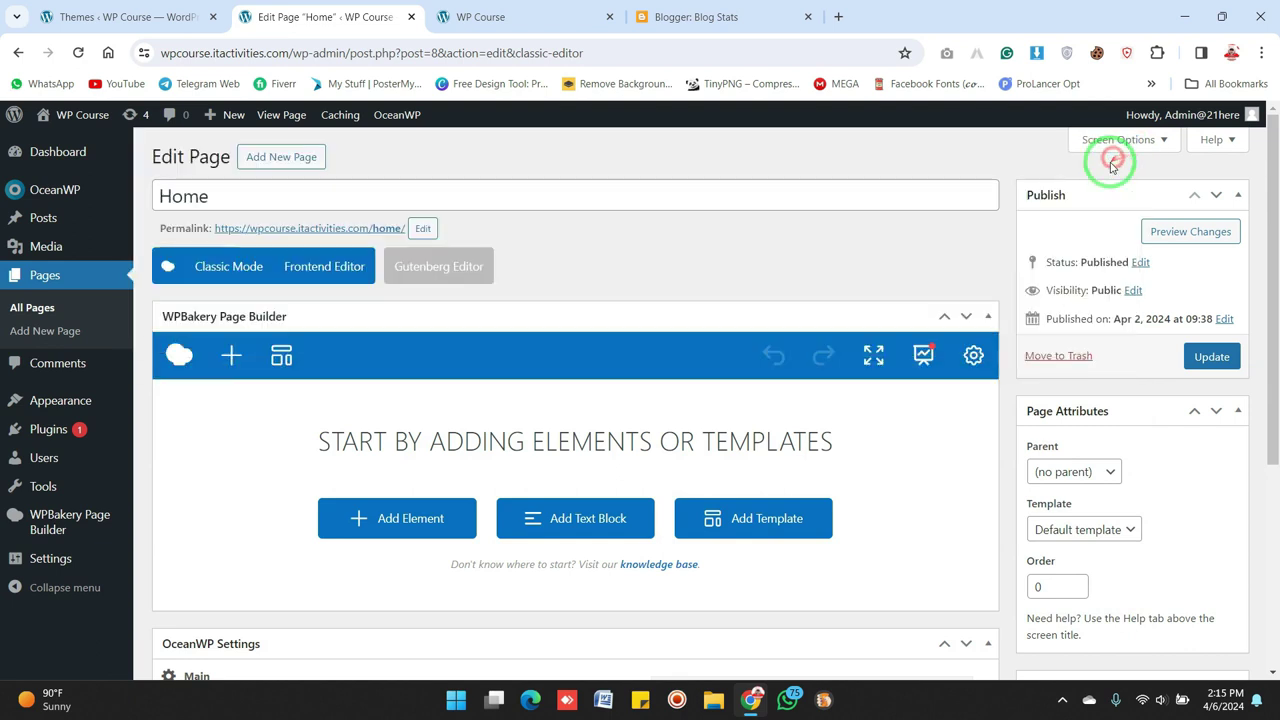
# - Review the layout options and the custom CSS and JavaScript fields in WPBakery's Page Settings and close them unchanged
pyautogui.moveTo(1270, 260)
pyautogui.mouseDown()
pyautogui.moveTo(529, 323)
pyautogui.moveTo(837, 337)
pyautogui.moveTo(1160, 400)
pyautogui.moveTo(1257, 318)
pyautogui.moveTo(1160, 222)
pyautogui.mouseUp()
pyautogui.scroll(-1, 1257, 318)
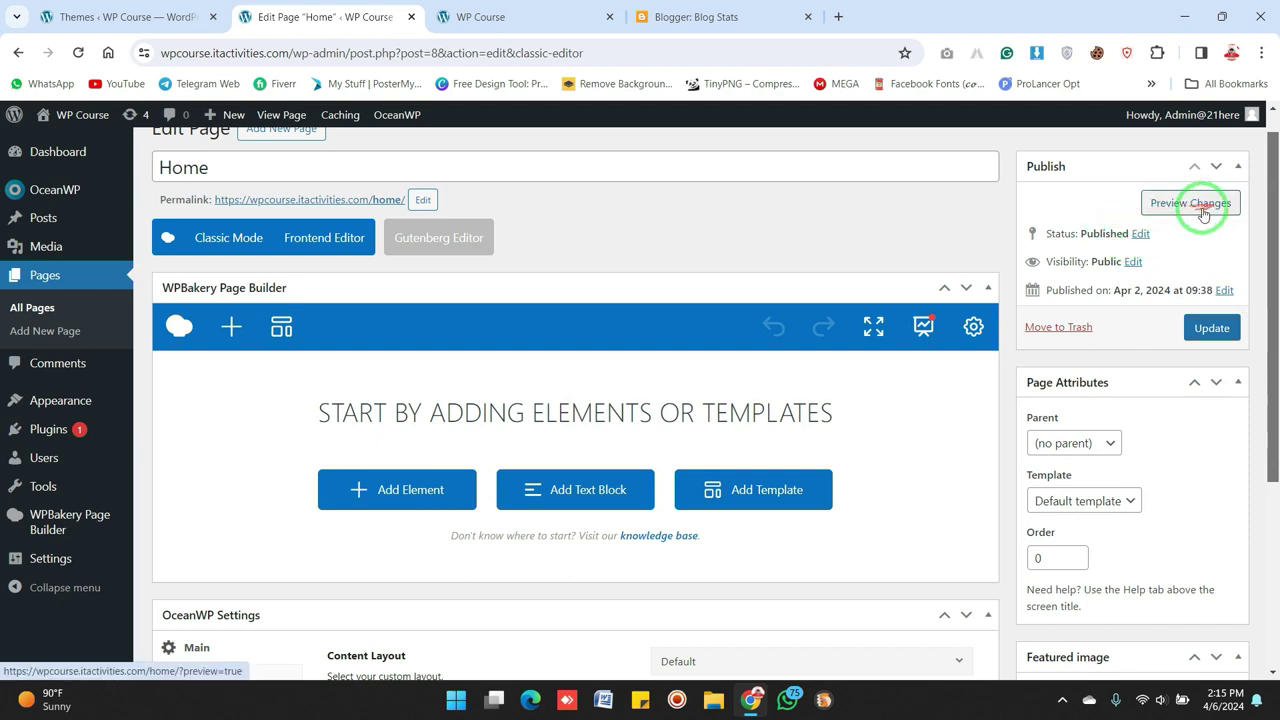
pyautogui.scroll(-1, 1187, 224)
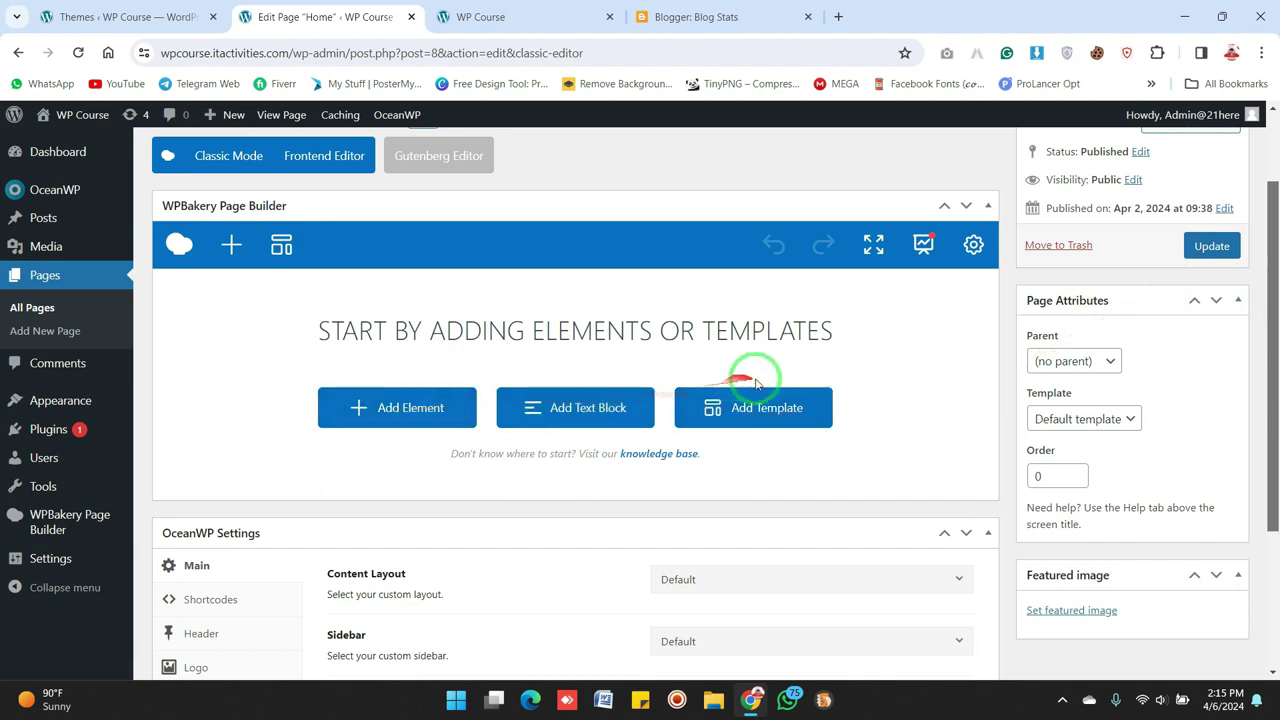
pyautogui.click(975, 249)
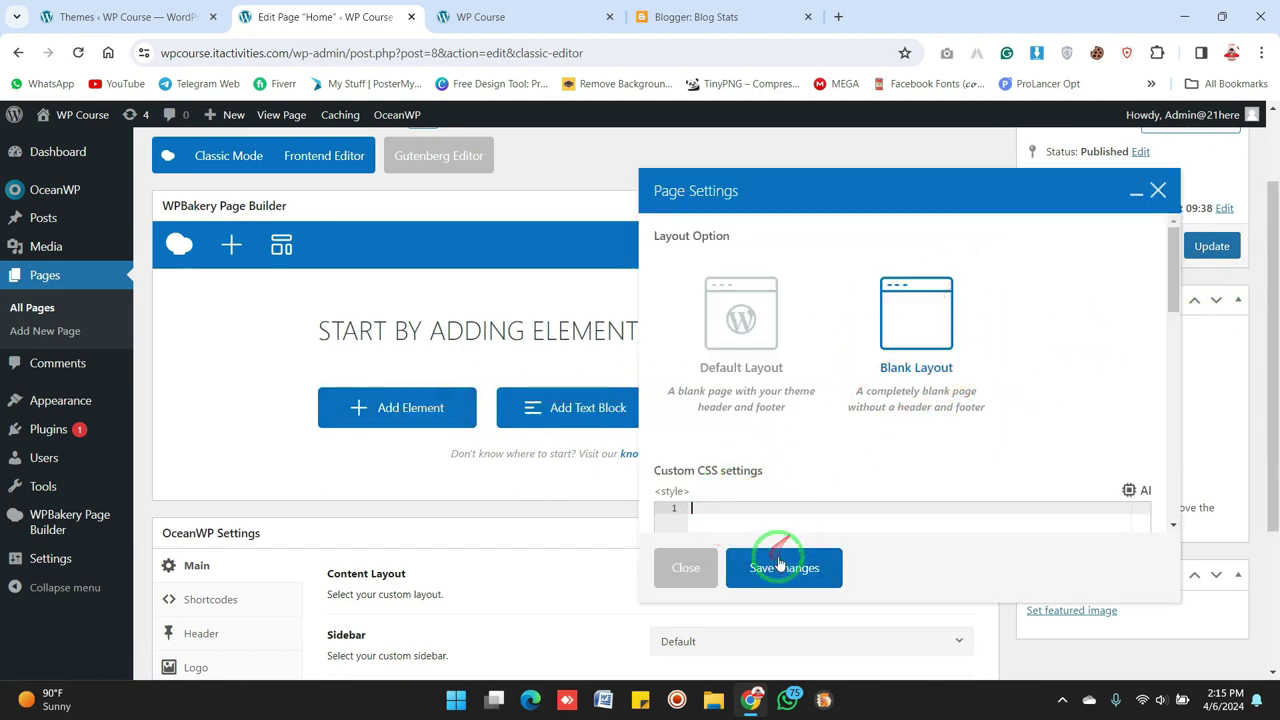
pyautogui.moveTo(1175, 289); pyautogui.dragTo(1151, 363)
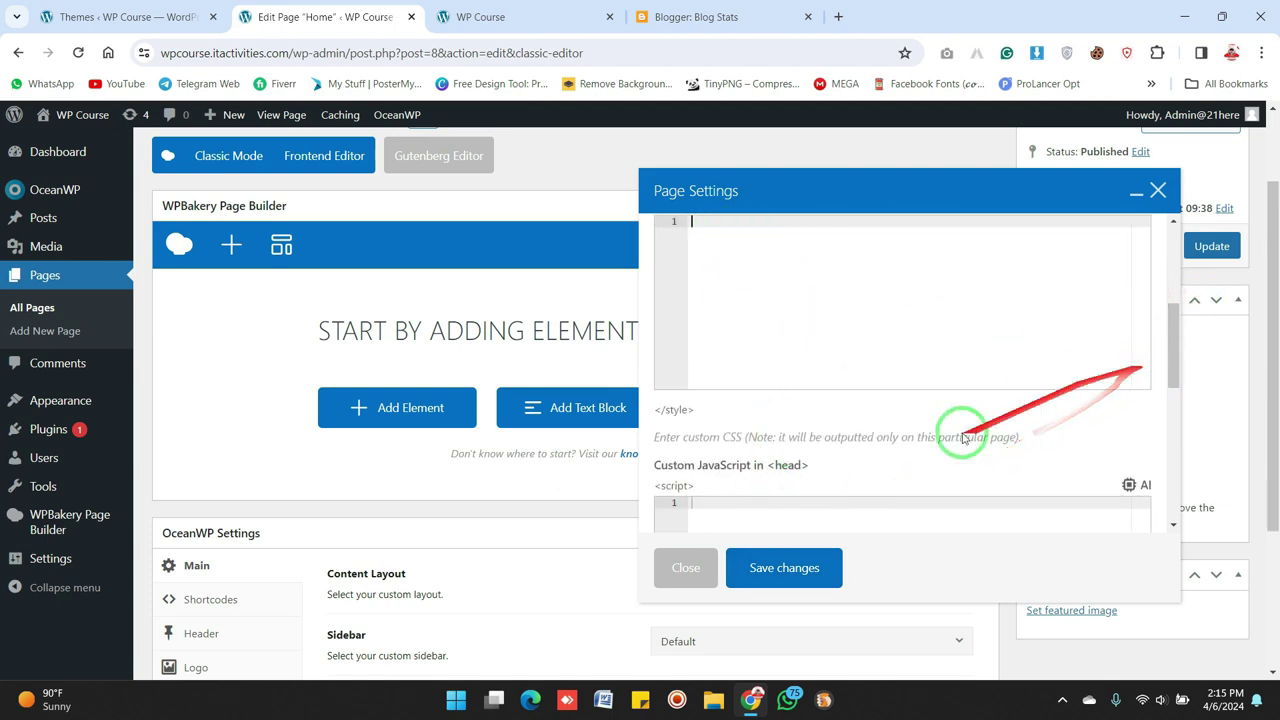
pyautogui.moveTo(1167, 350); pyautogui.dragTo(1162, 245)
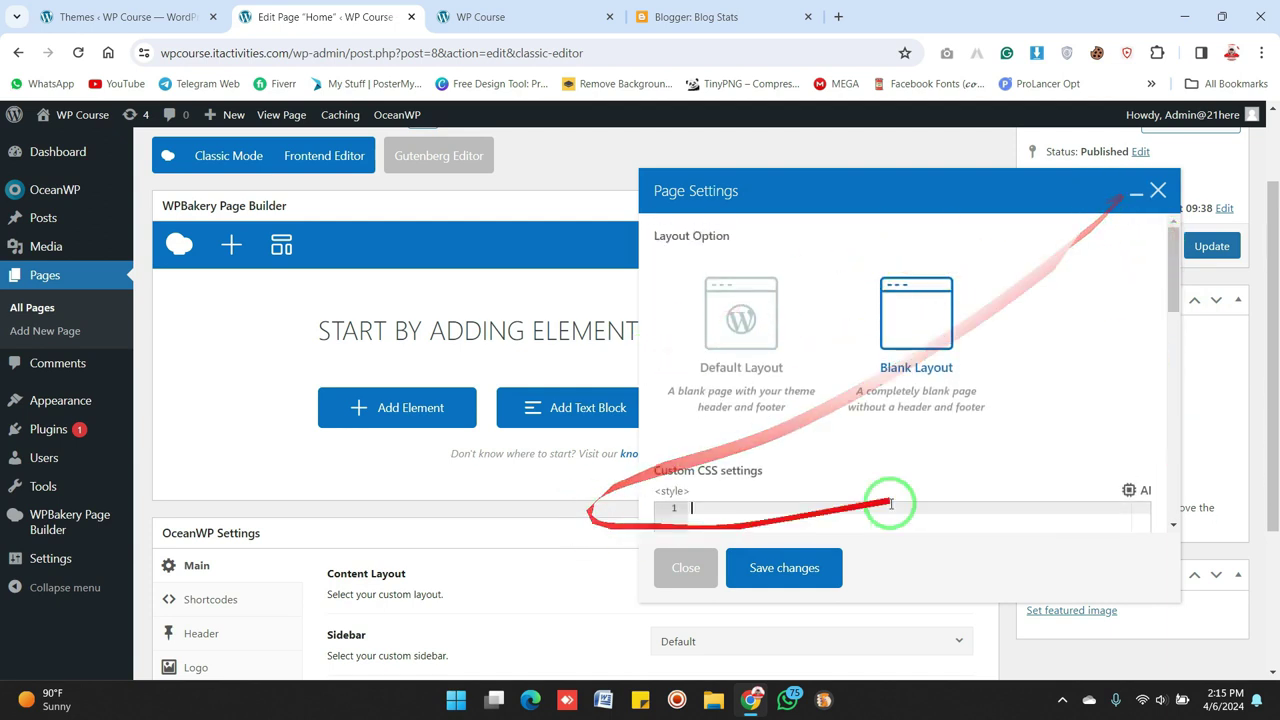
pyautogui.click(1157, 190)
# - Review the Parent and Template choices and the Order field in the Home page's Page Attributes, leaving them unchanged
pyautogui.moveTo(1274, 291); pyautogui.dragTo(1274, 330)
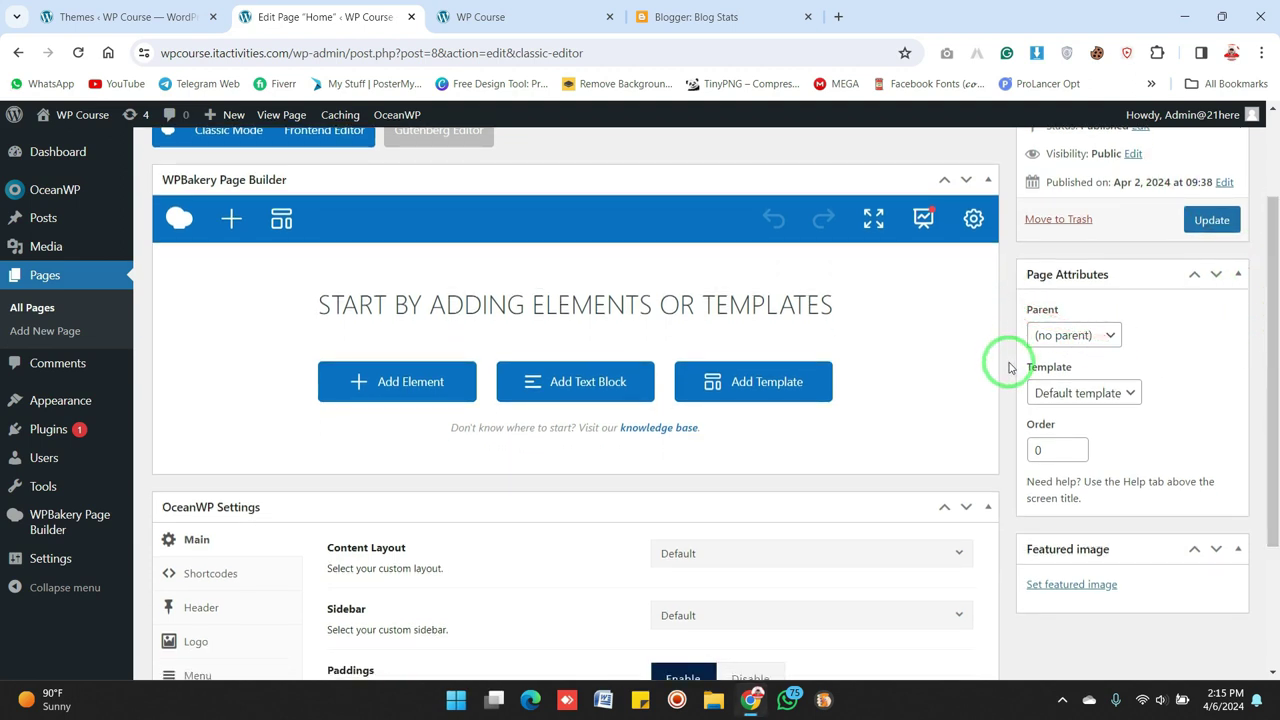
pyautogui.click(1113, 334)
pyautogui.click(1112, 335)
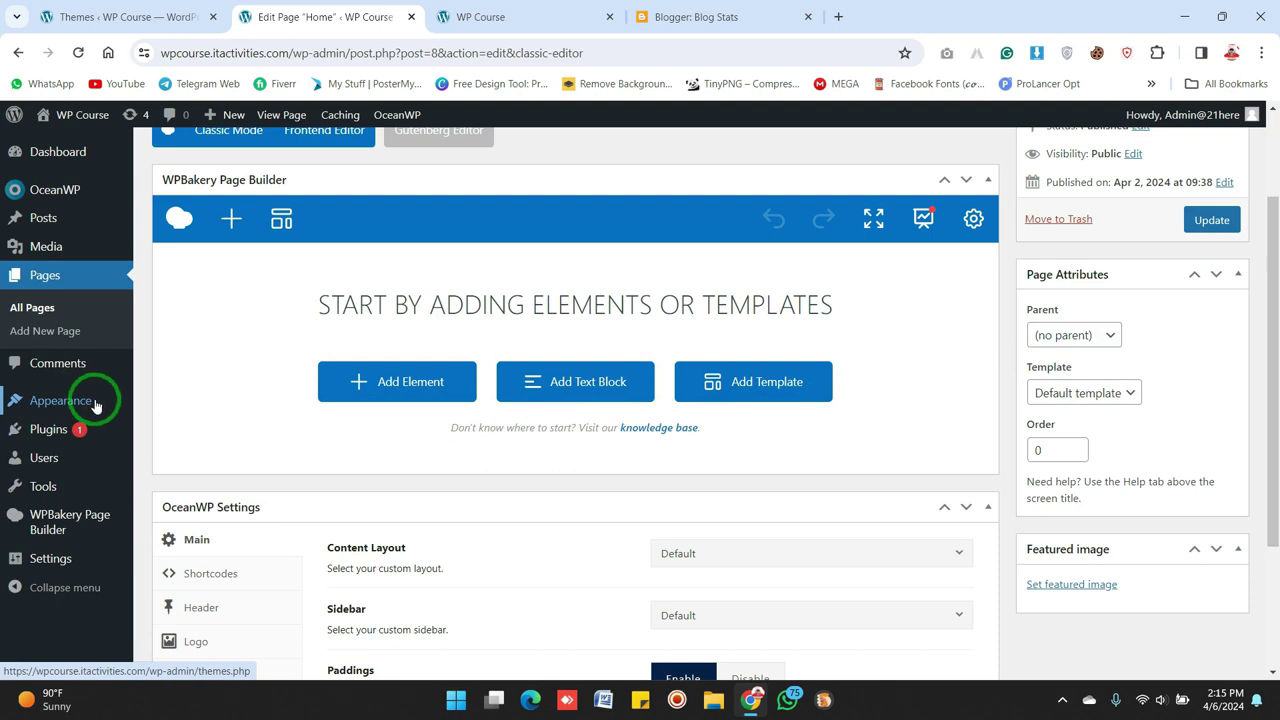
pyautogui.click(1094, 338)
pyautogui.click(1097, 344)
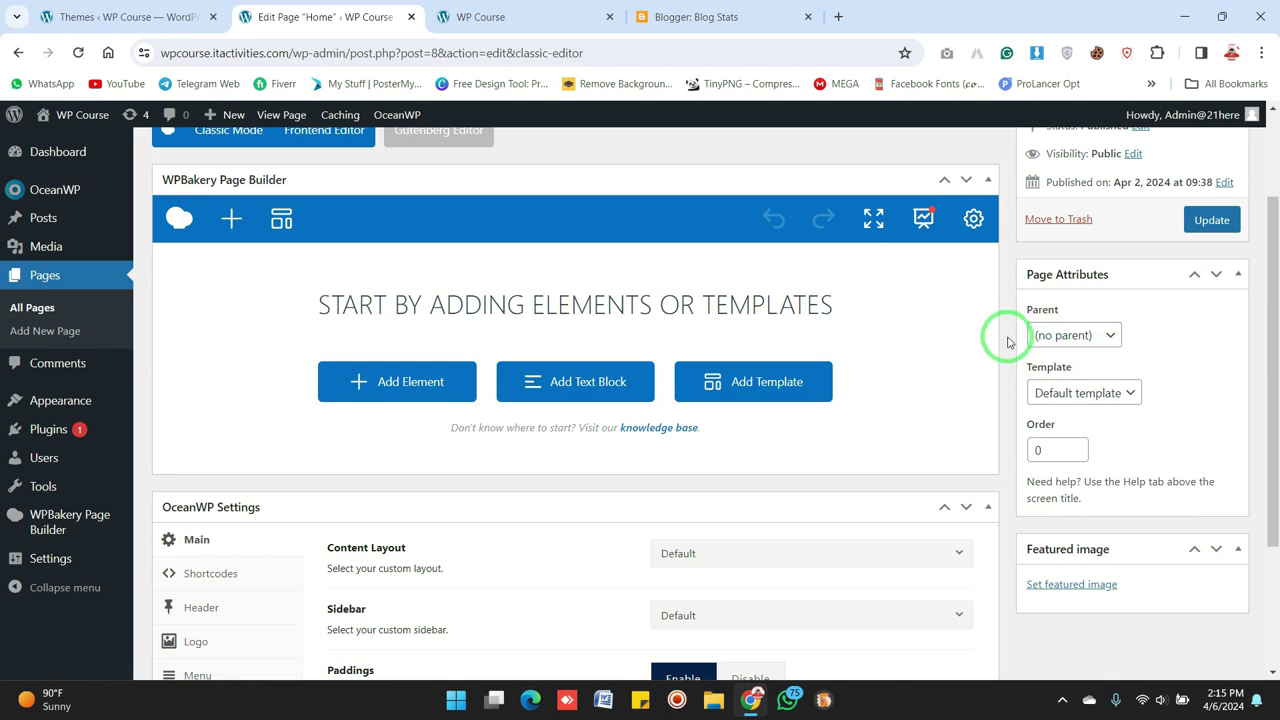
pyautogui.click(1133, 401)
pyautogui.click(1040, 401)
pyautogui.click(1105, 395)
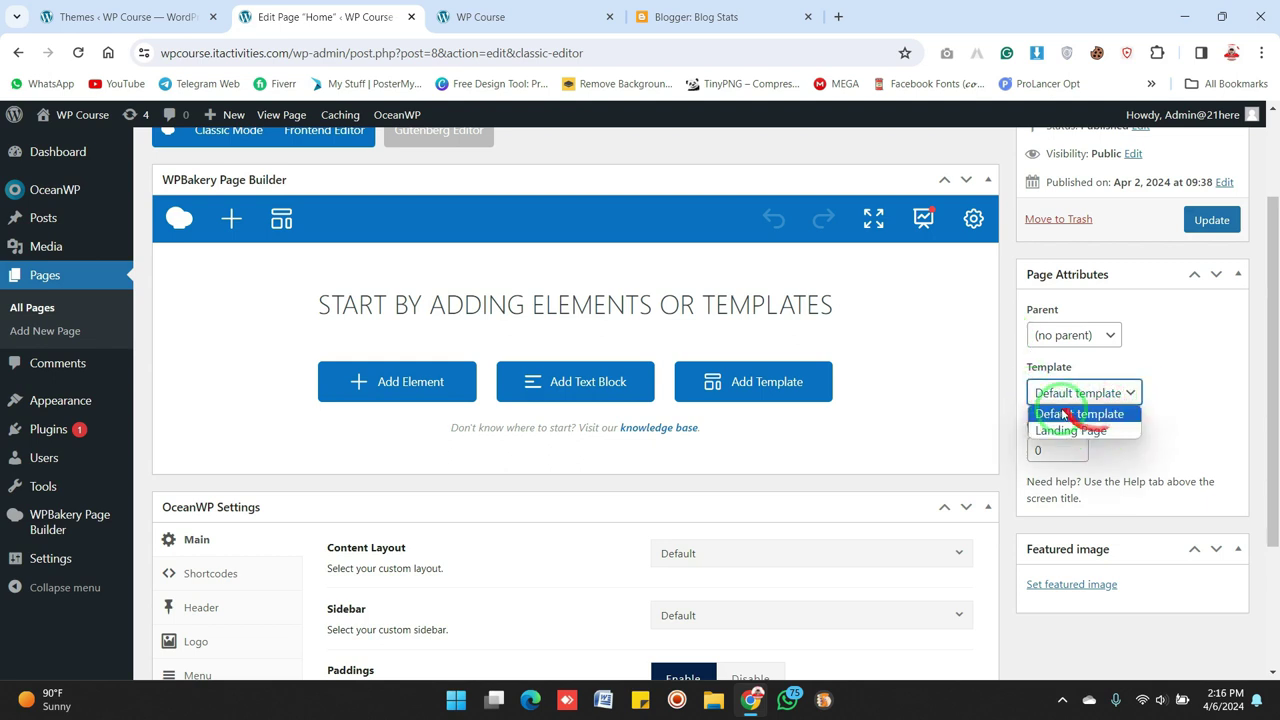
pyautogui.click(1003, 352)
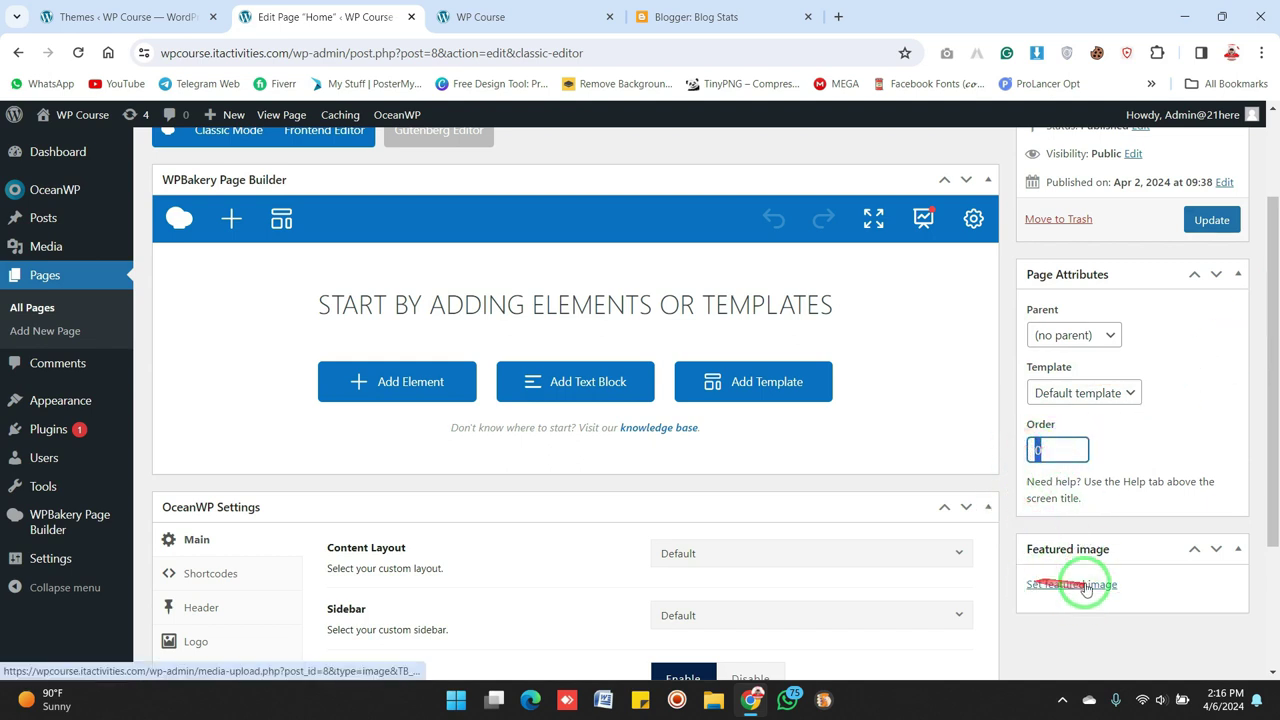
# - Add a Row element to the empty Home page in the WPBakery Page Builder and keep it
pyautogui.moveTo(1272, 512)
pyautogui.mouseDown()
pyautogui.moveTo(1272, 439)
pyautogui.moveTo(1272, 510)
pyautogui.mouseUp()
pyautogui.moveTo(1275, 447); pyautogui.dragTo(928, 430)
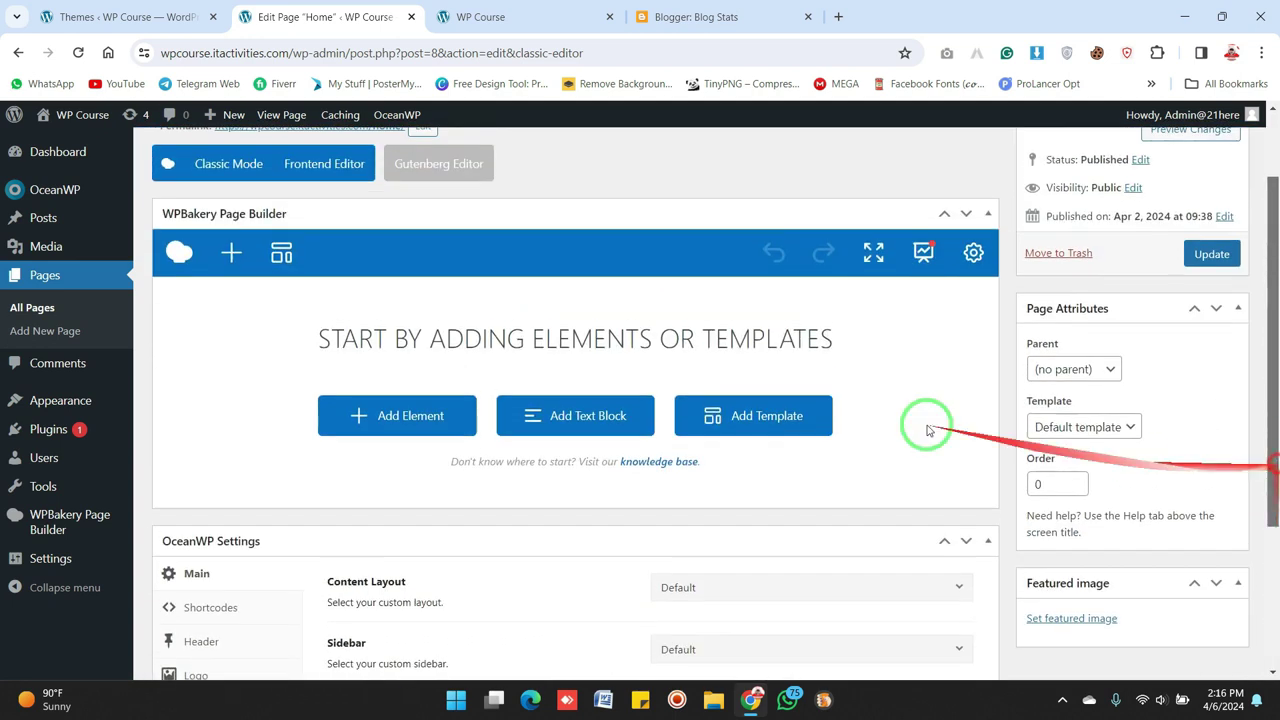
pyautogui.click(380, 415)
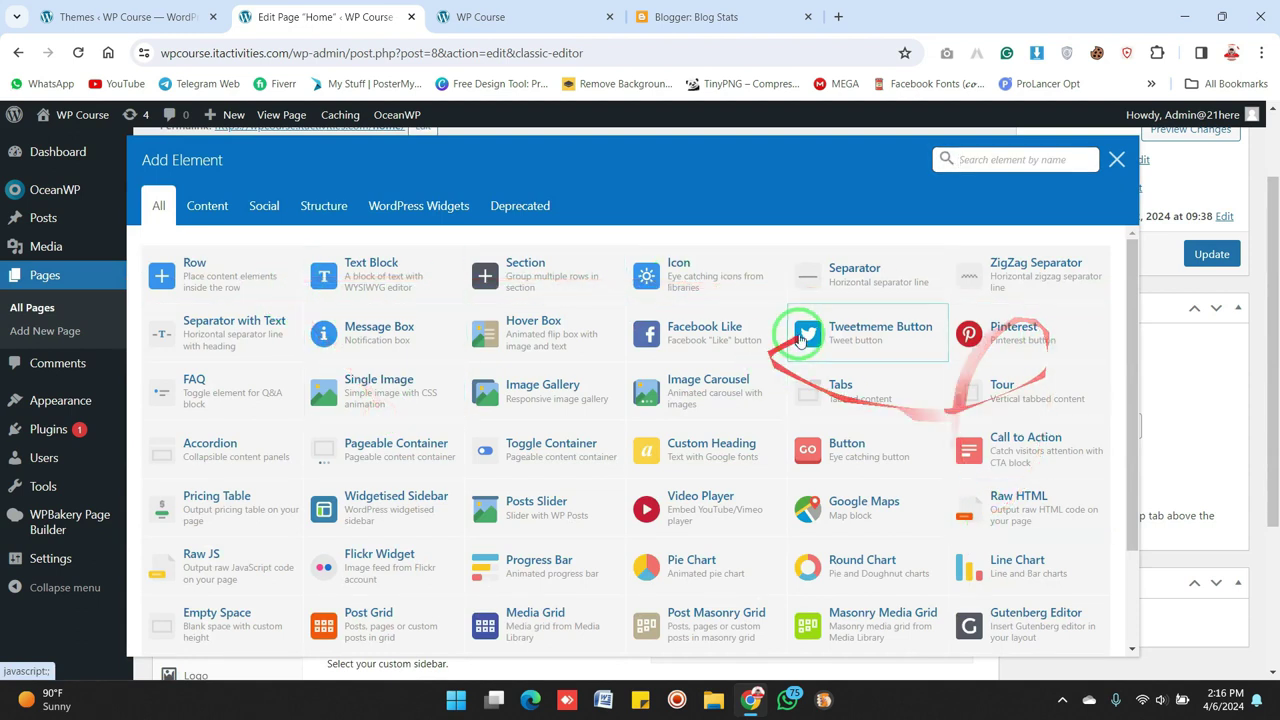
pyautogui.click(234, 283)
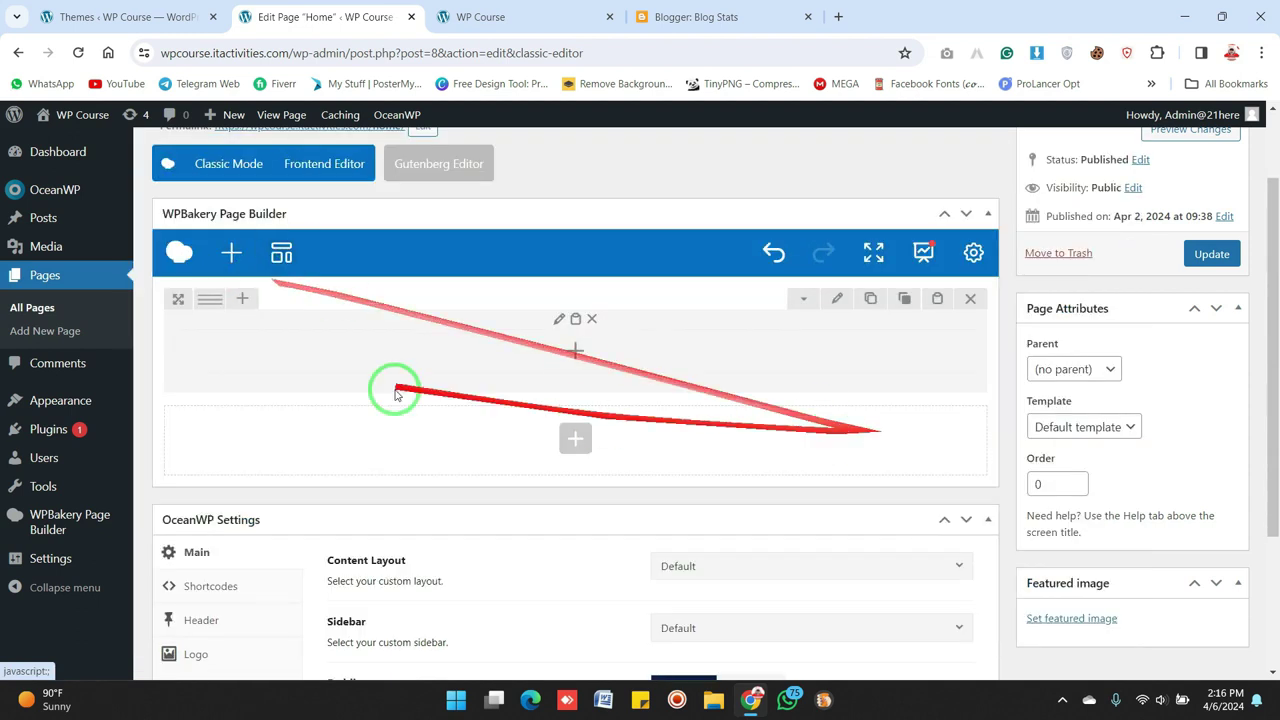
pyautogui.click(589, 320)
pyautogui.click(774, 158)
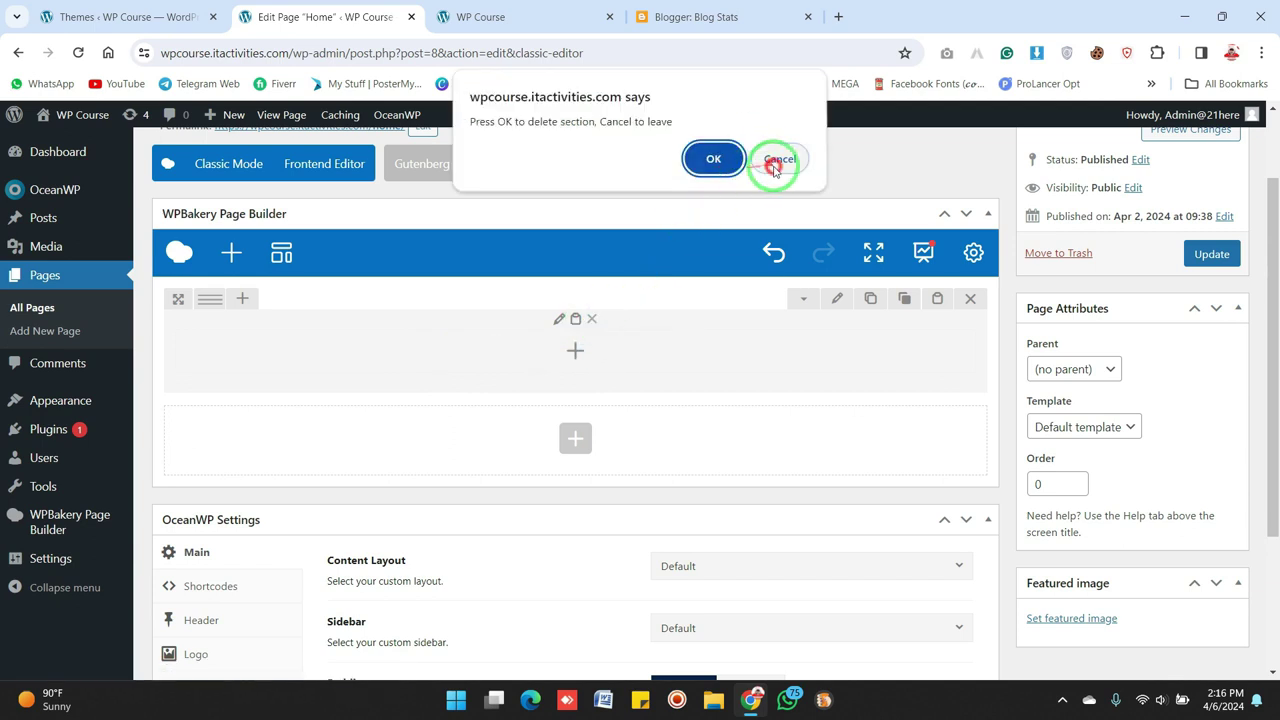
# - Set the Content Layout in the Main section of the OceanWP Settings to Full Width
pyautogui.scroll(-3, 1274, 244)
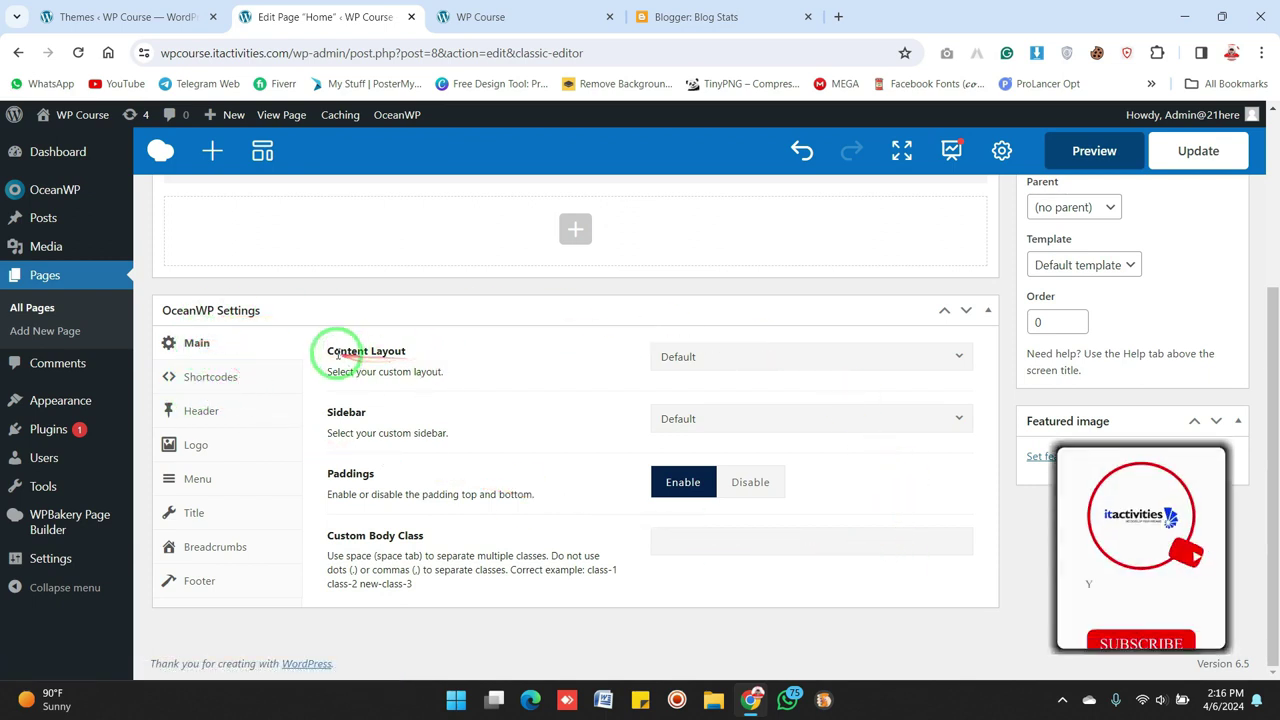
pyautogui.moveTo(320, 349); pyautogui.dragTo(566, 349)
pyautogui.click(578, 349)
pyautogui.click(823, 356)
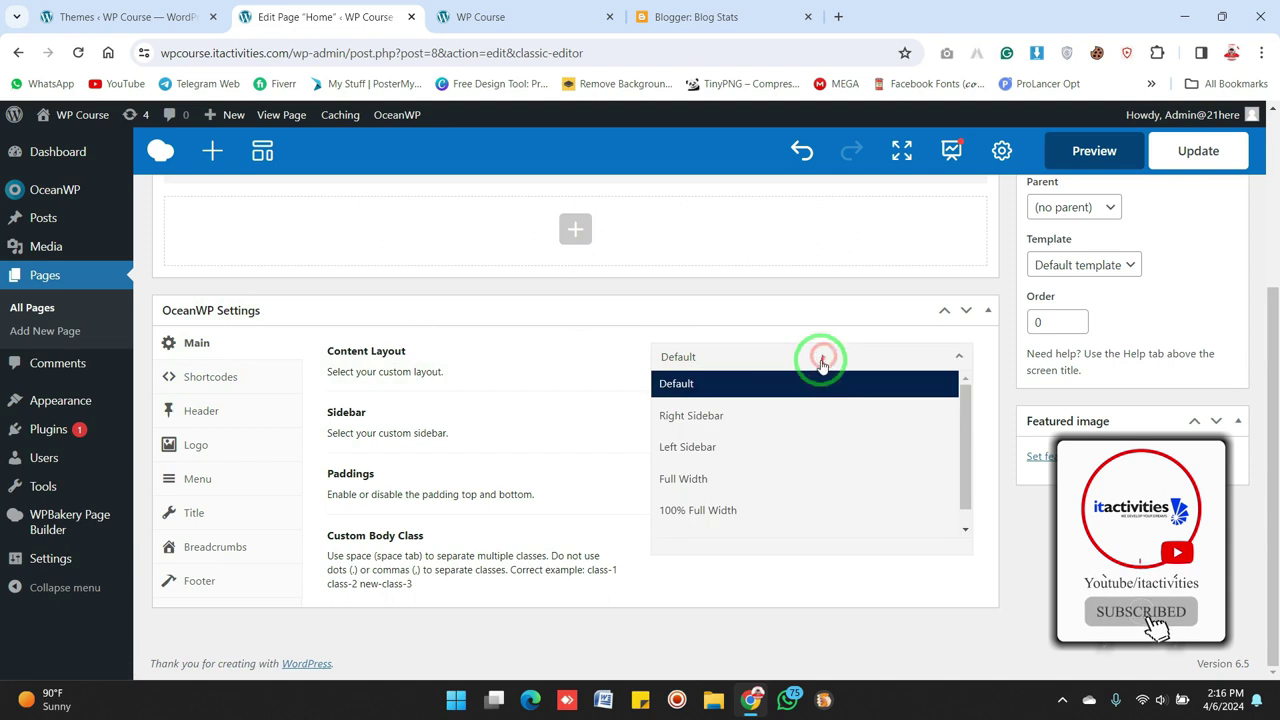
pyautogui.click(572, 350)
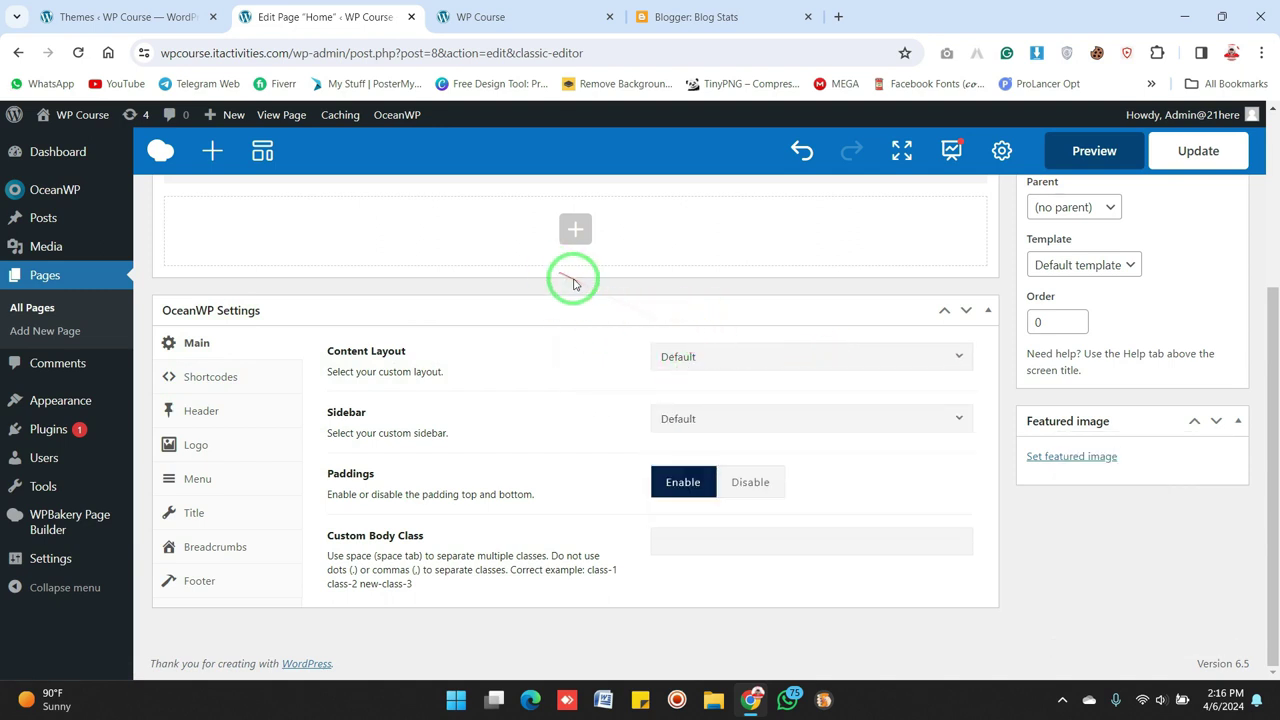
pyautogui.click(710, 354)
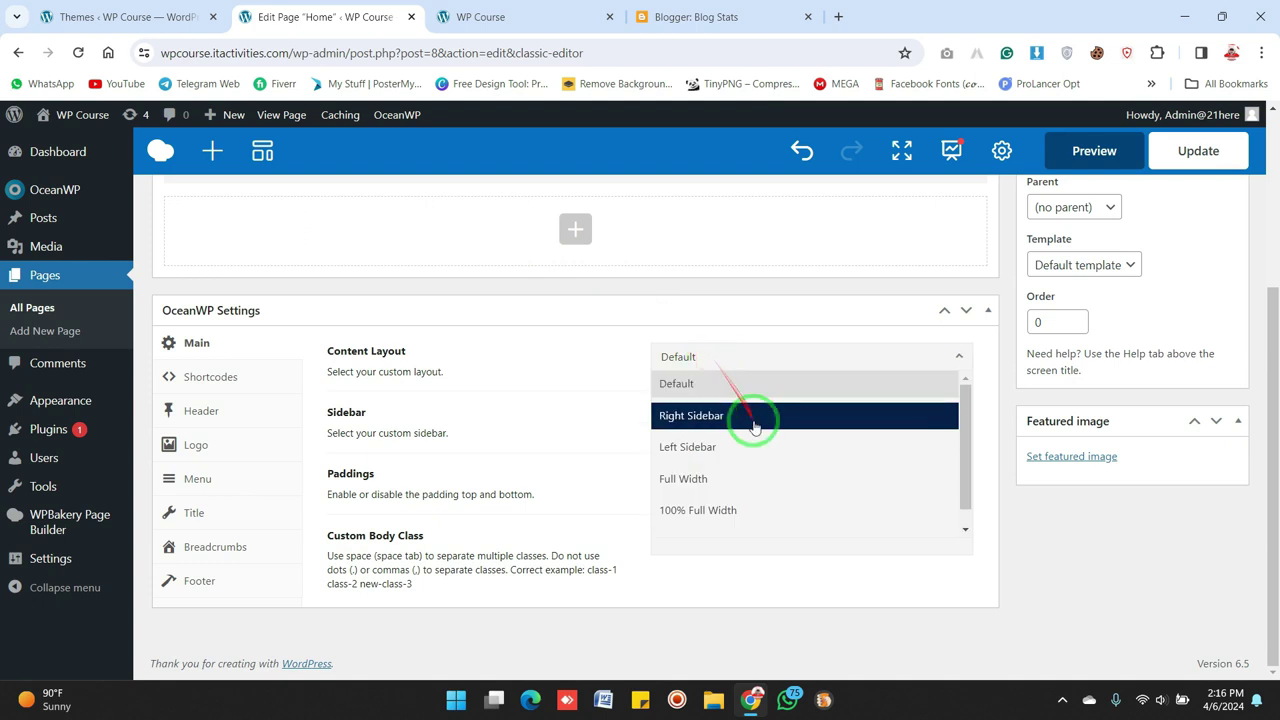
pyautogui.click(787, 480)
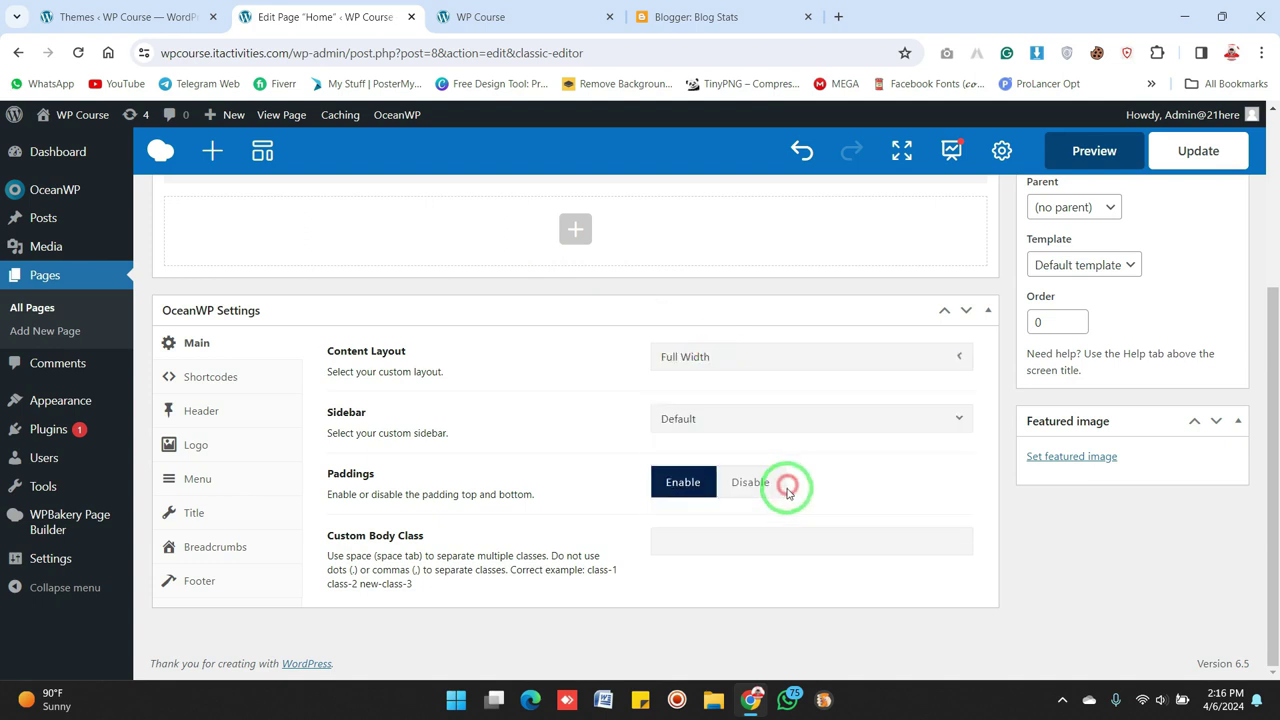
# - Compare the live site's sidebar and post area with the Content Layout options in the OceanWP Settings, keeping Full Width
pyautogui.click(480, 17)
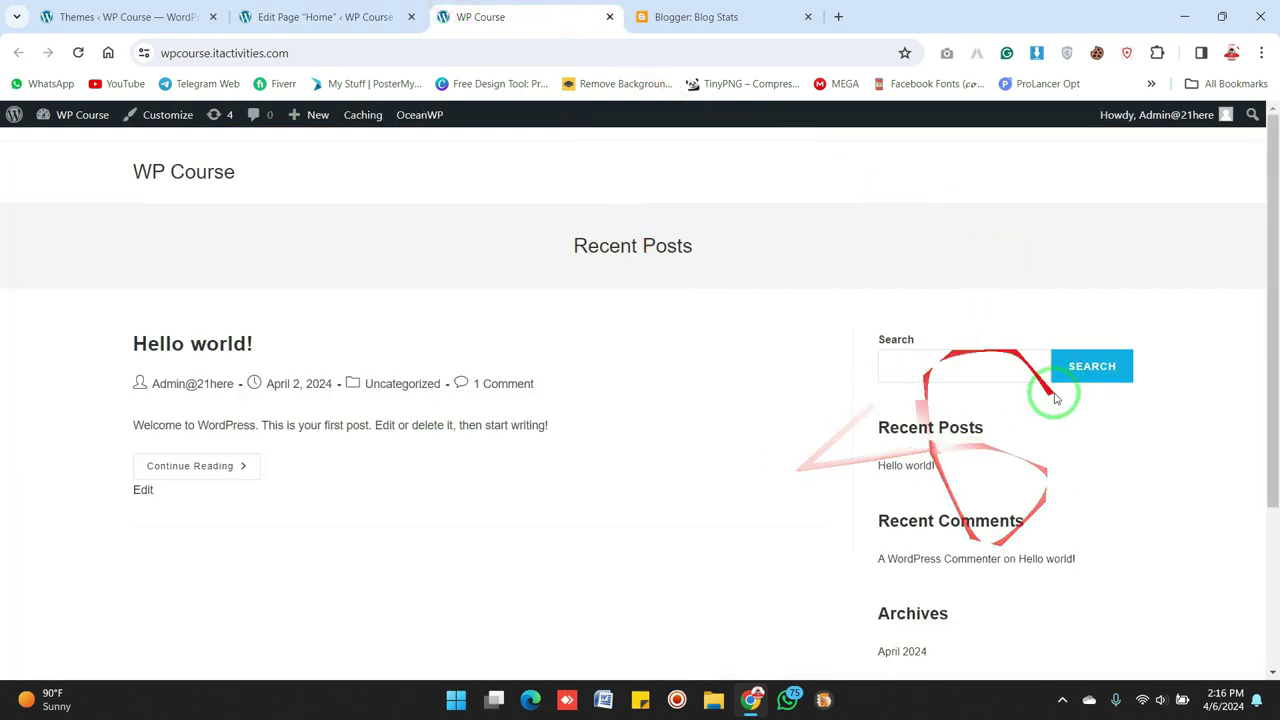
pyautogui.moveTo(1194, 520); pyautogui.dragTo(1271, 543)
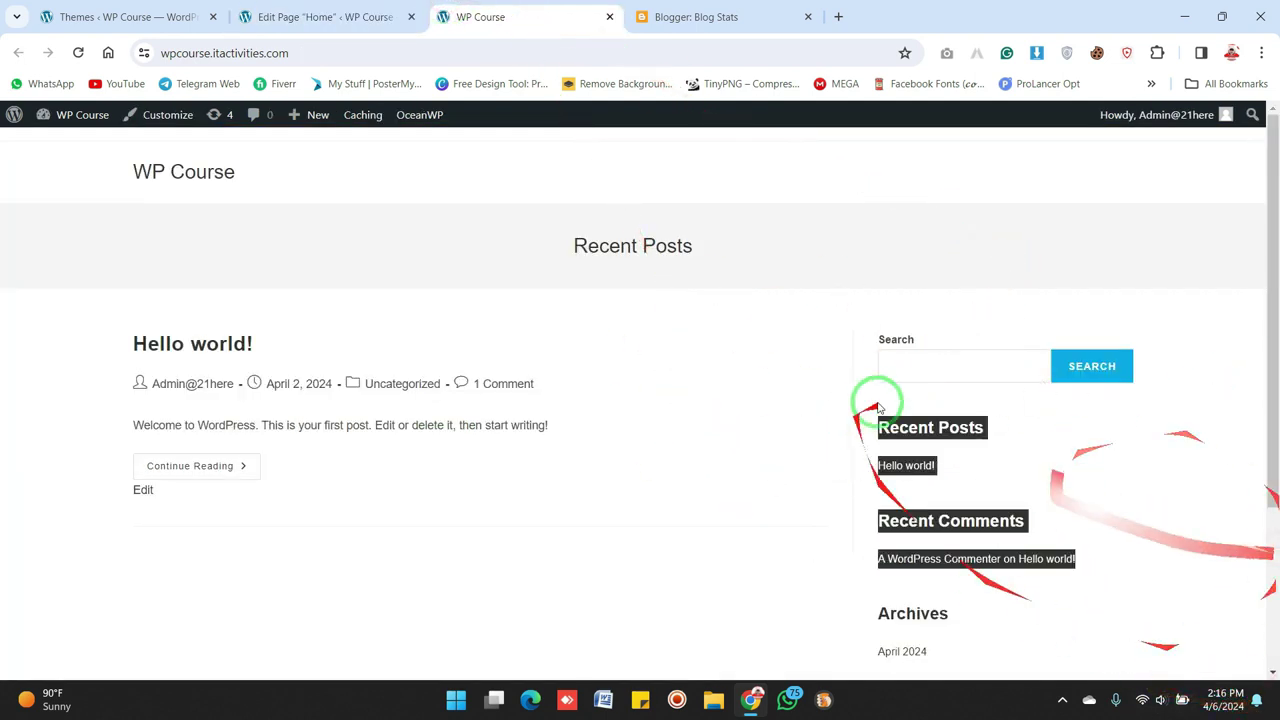
pyautogui.click(657, 494)
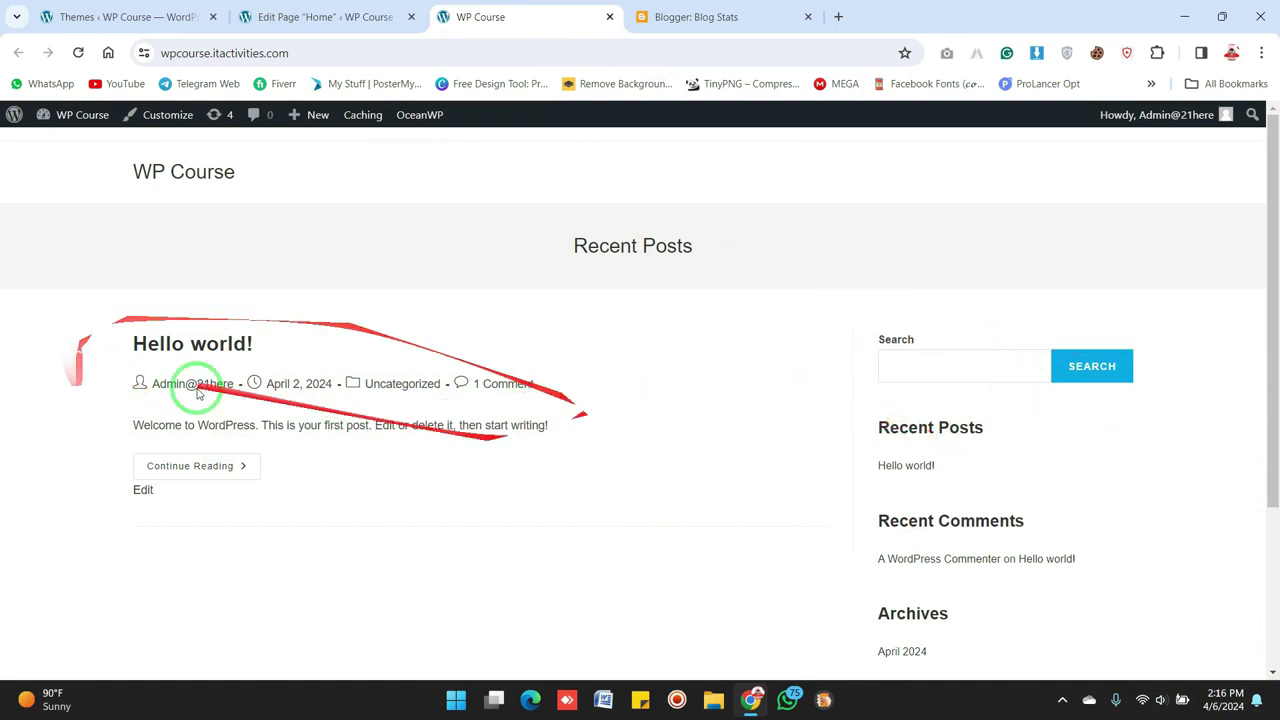
pyautogui.click(290, 14)
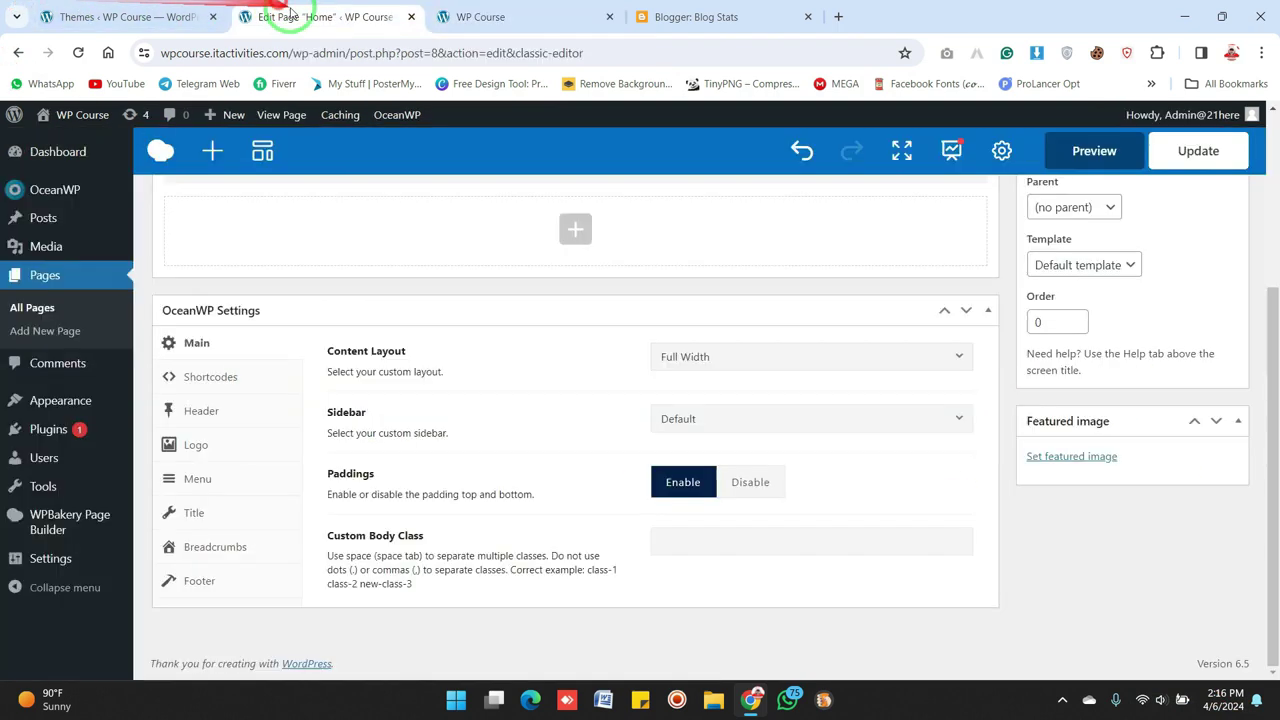
pyautogui.click(686, 358)
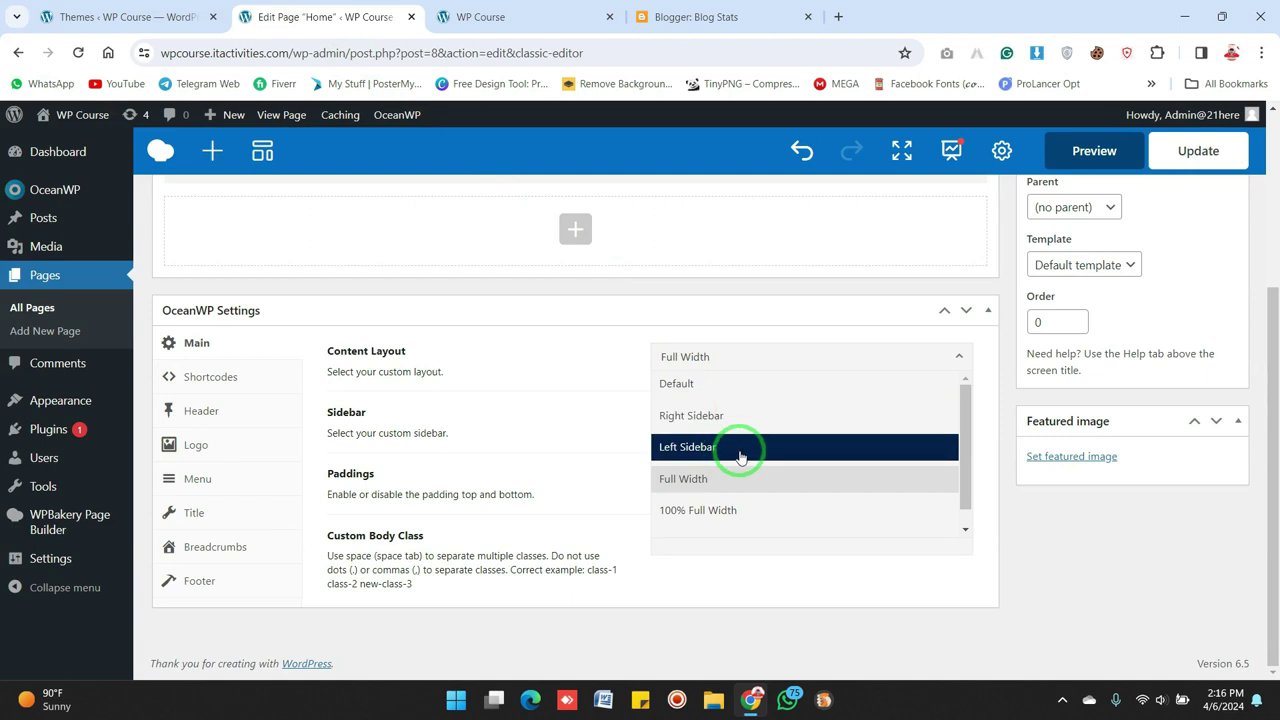
pyautogui.click(490, 17)
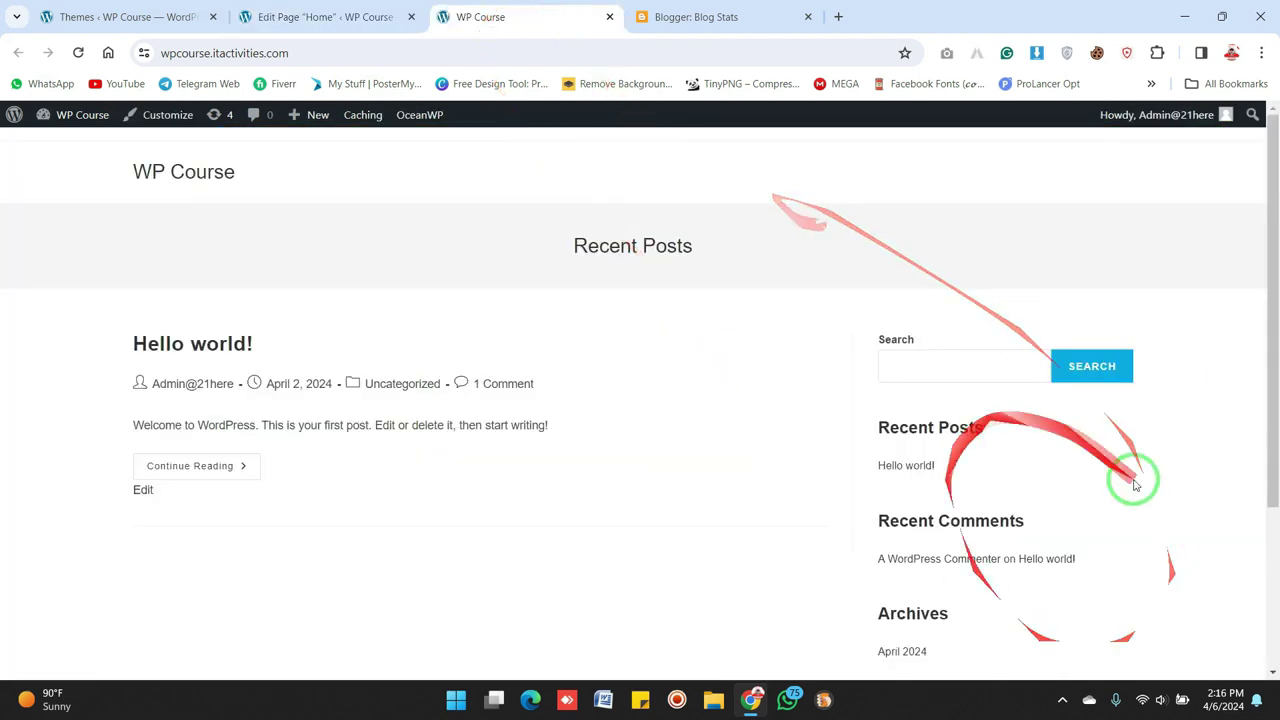
pyautogui.click(330, 17)
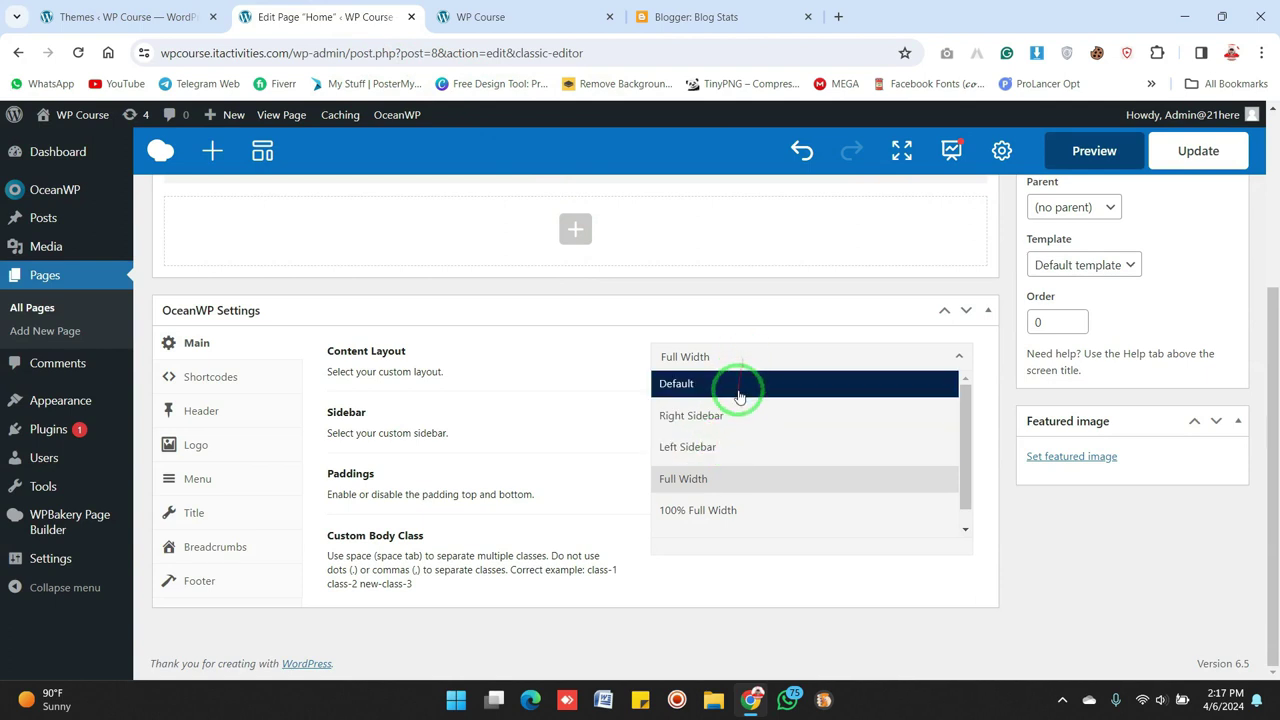
pyautogui.click(749, 478)
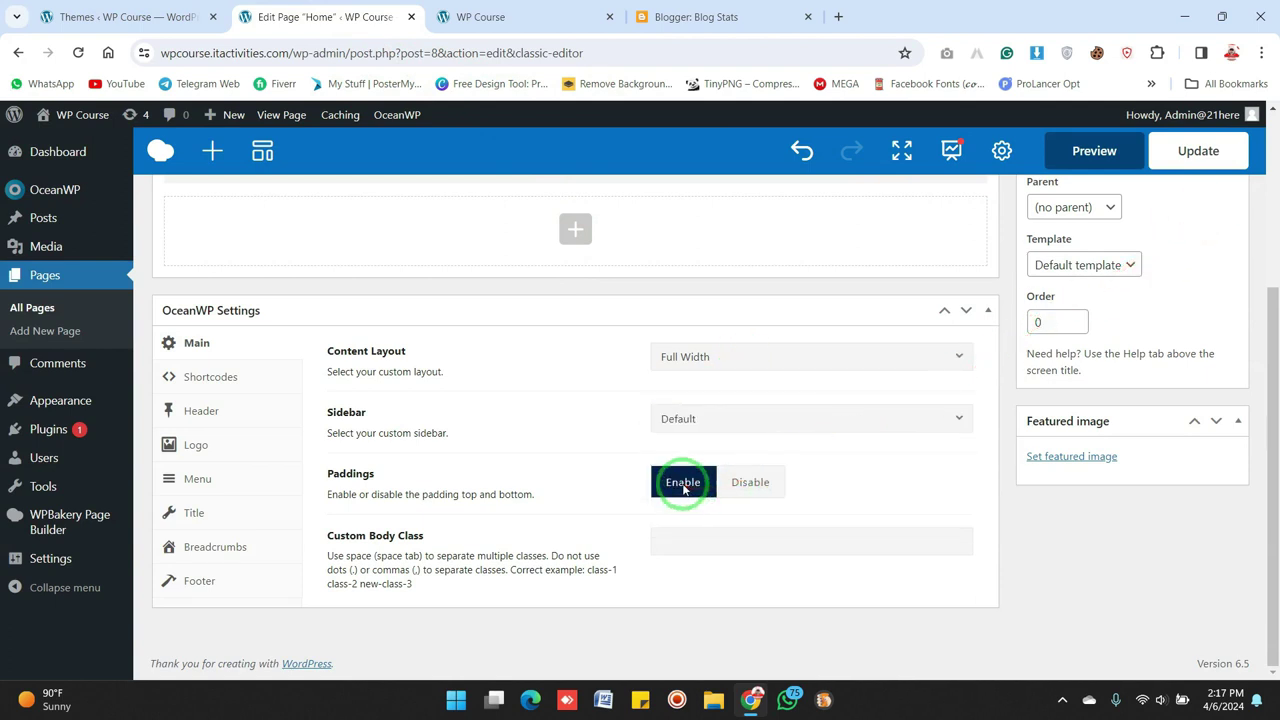
# - Update the Home page and reload the live WP Course site
pyautogui.click(1205, 152)
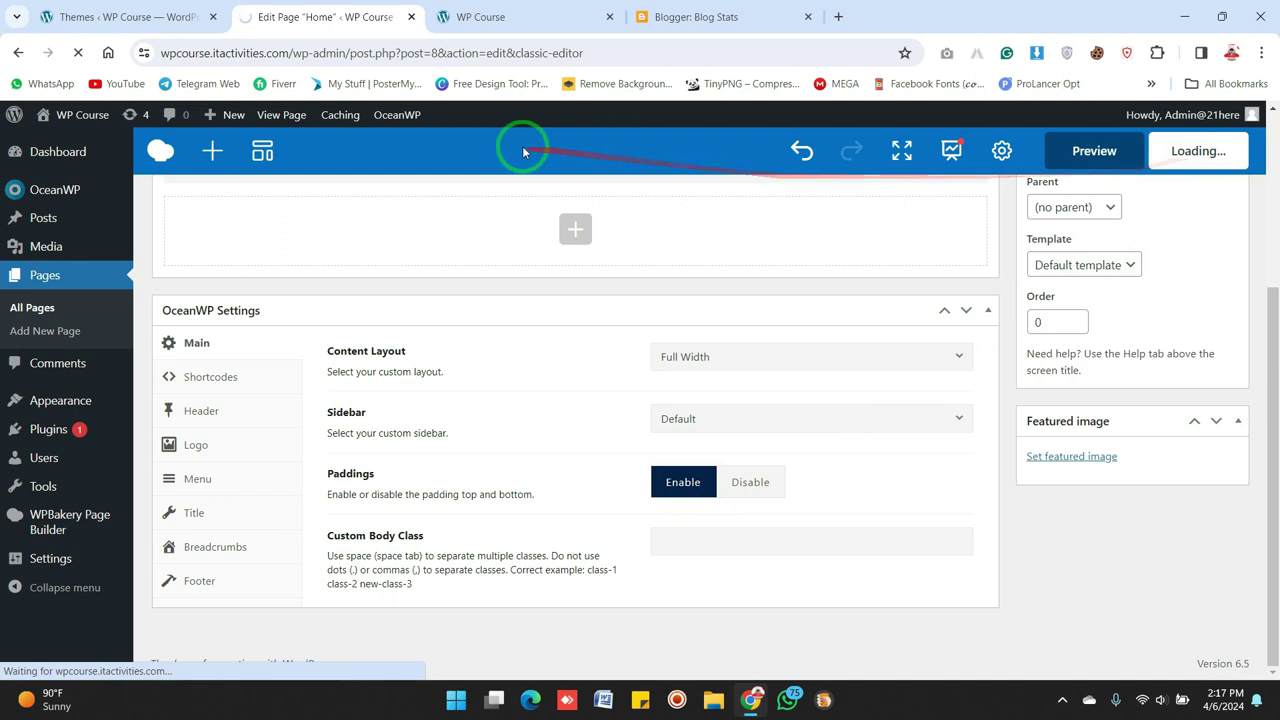
pyautogui.click(490, 20)
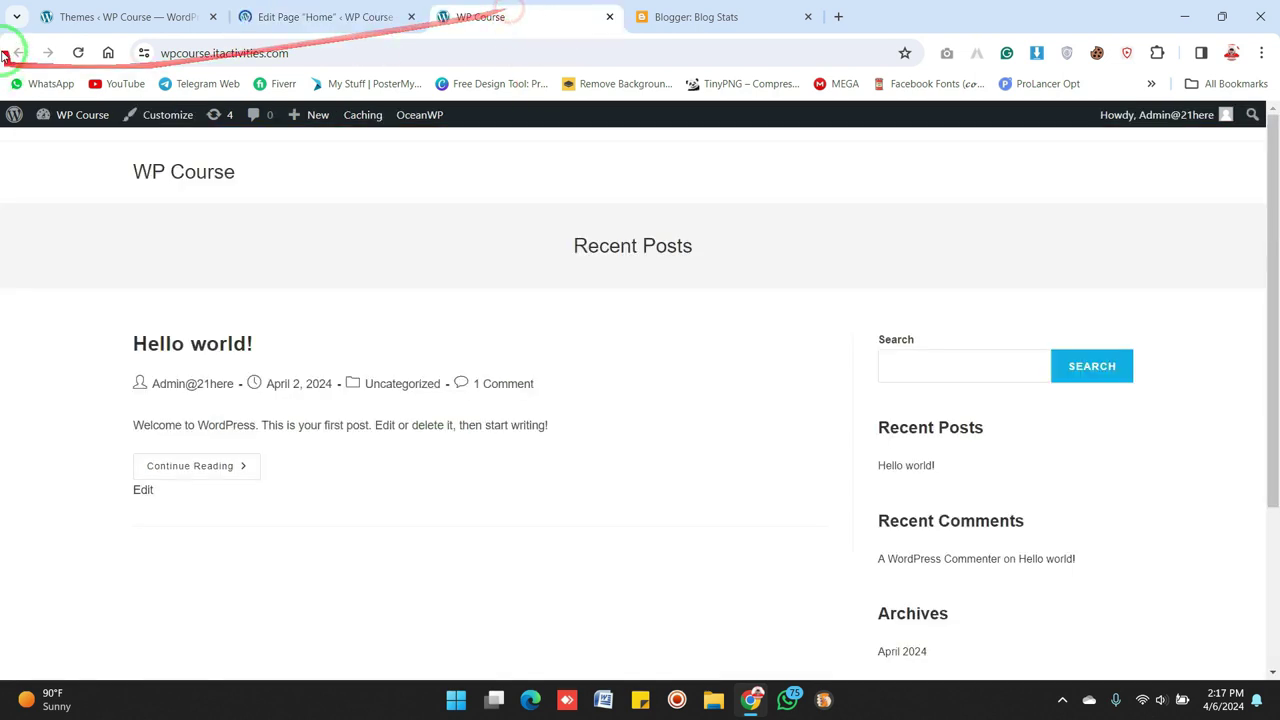
pyautogui.click(80, 53)
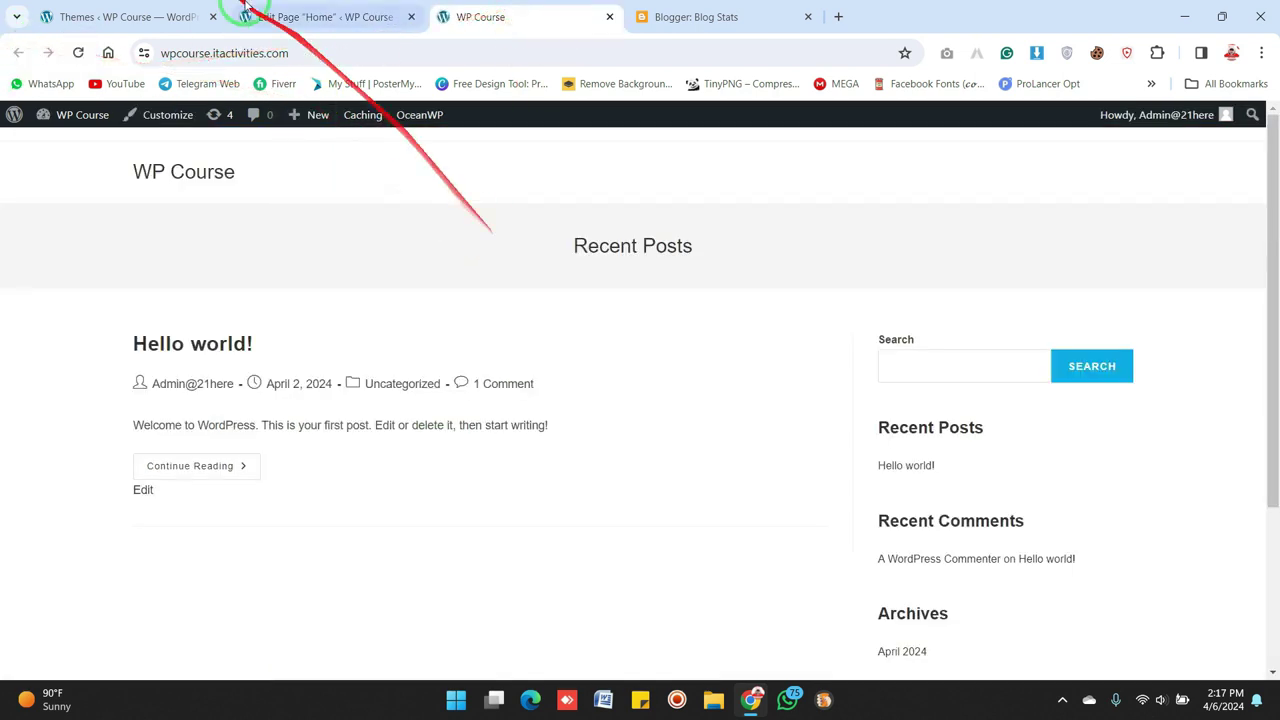
# - Look through the updated Home page's editor for the OceanWP Settings section, including around the Classic Mode switch
pyautogui.click(242, 9)
pyautogui.scroll(-2, 843, 306)
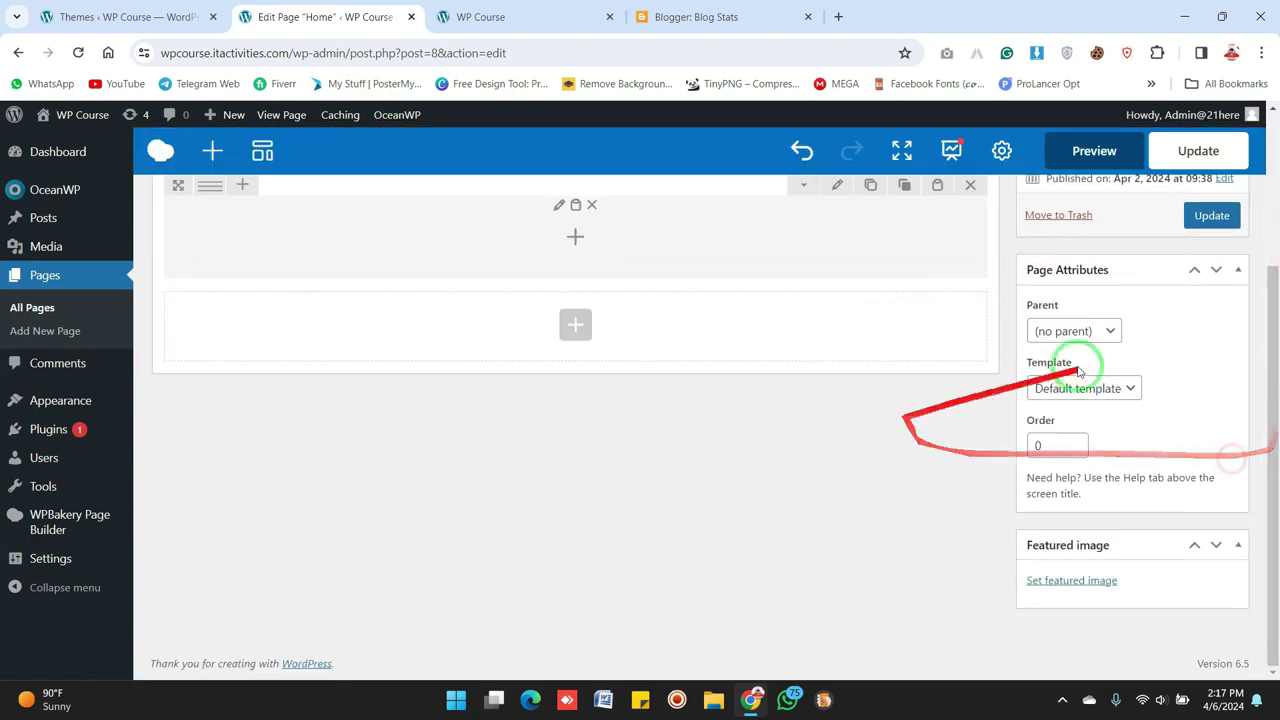
pyautogui.scroll(2, 962, 402)
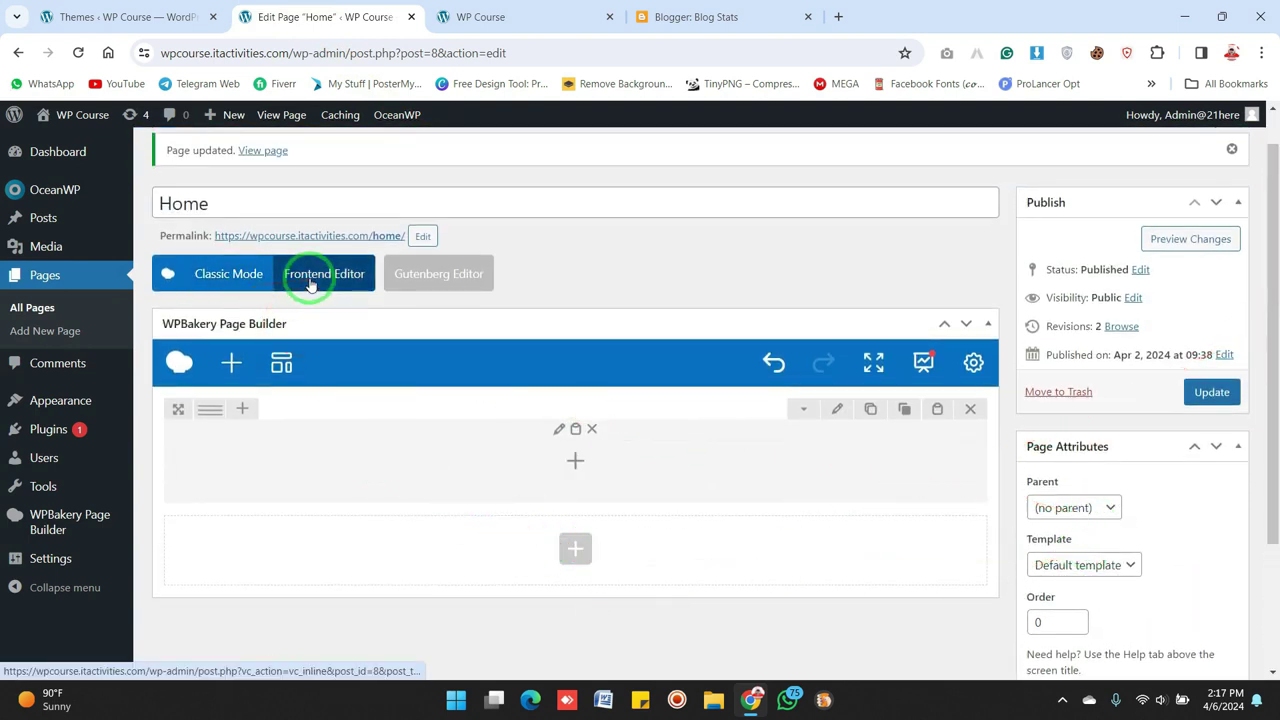
pyautogui.click(216, 277)
pyautogui.click(218, 280)
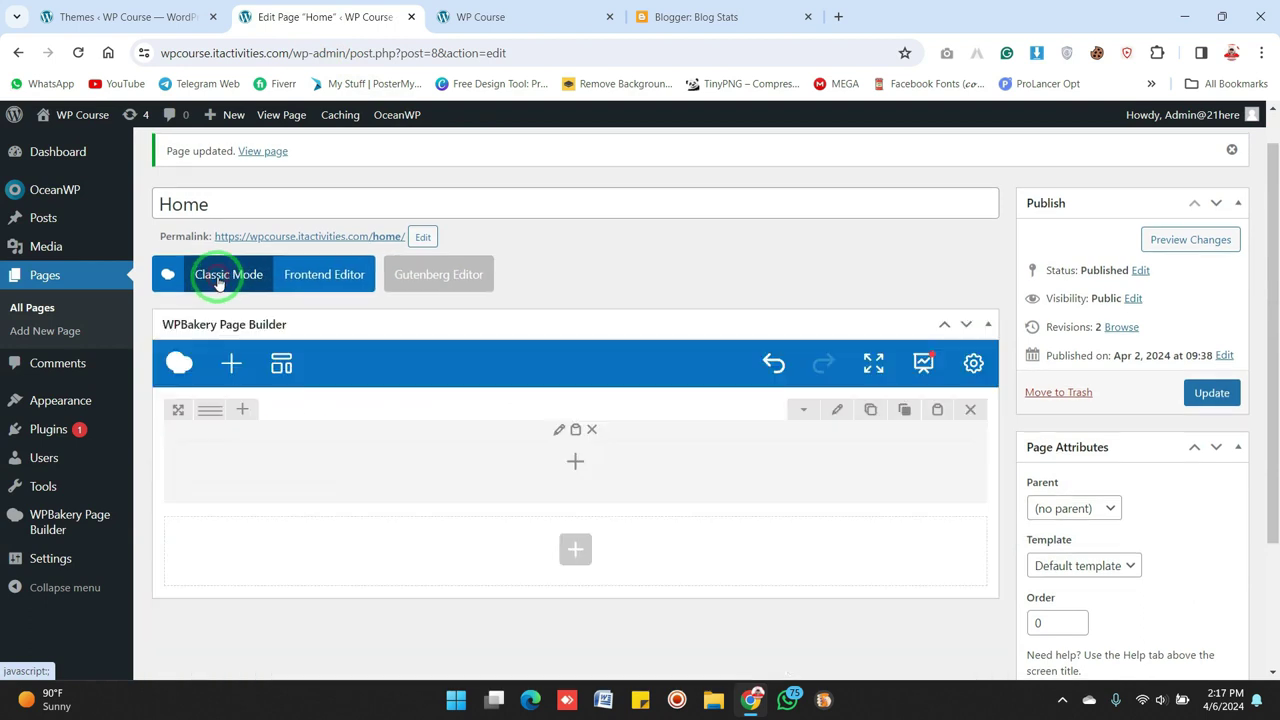
pyautogui.moveTo(1273, 418); pyautogui.dragTo(1257, 503)
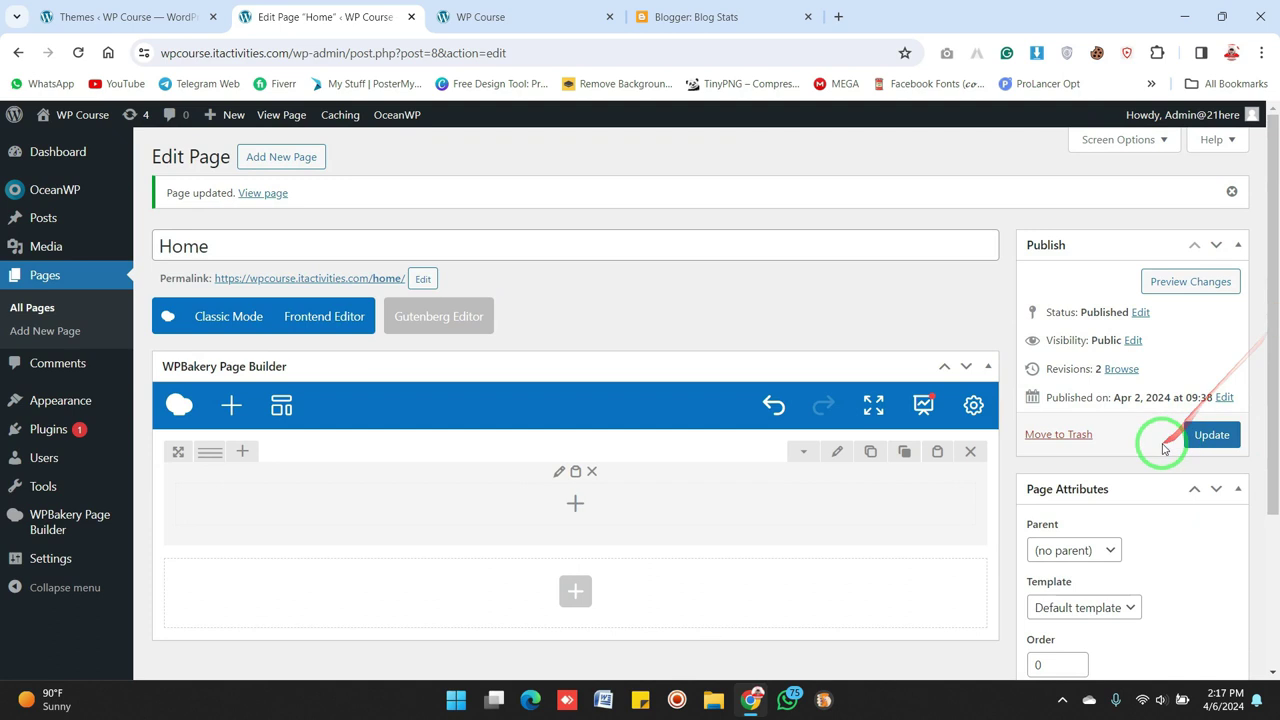
pyautogui.moveTo(84, 201)
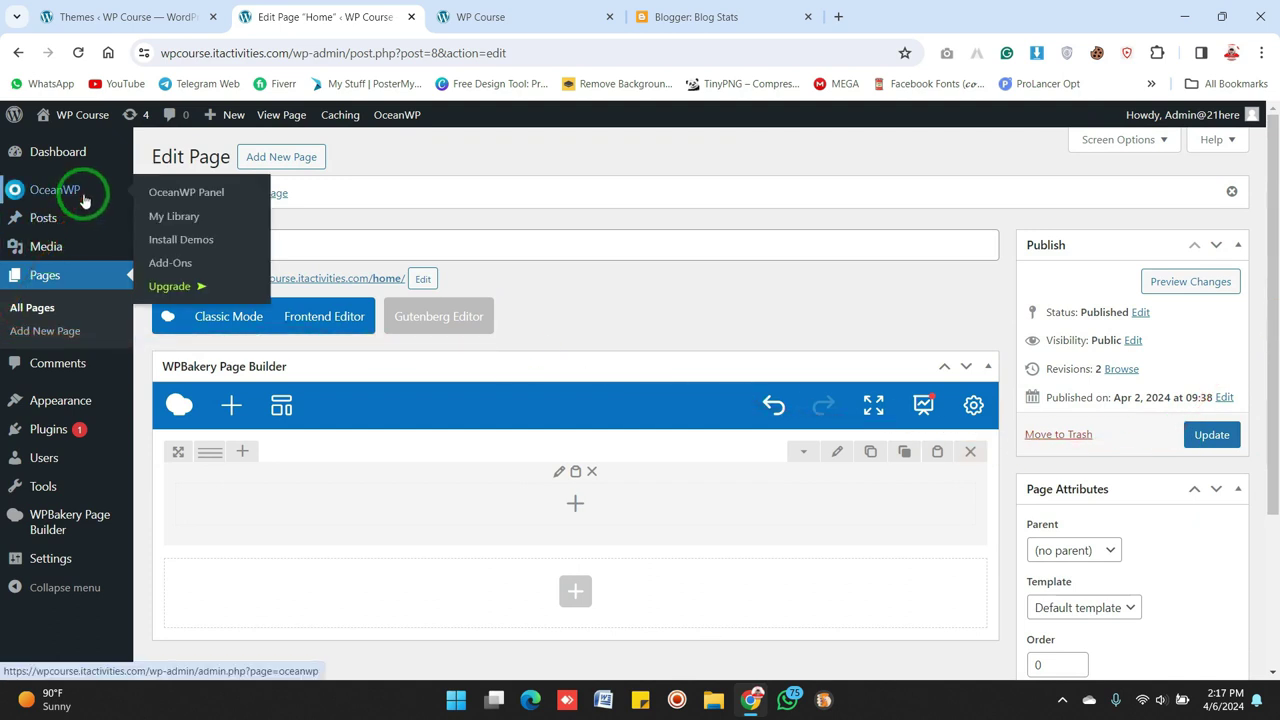
pyautogui.moveTo(1272, 252); pyautogui.dragTo(1249, 549)
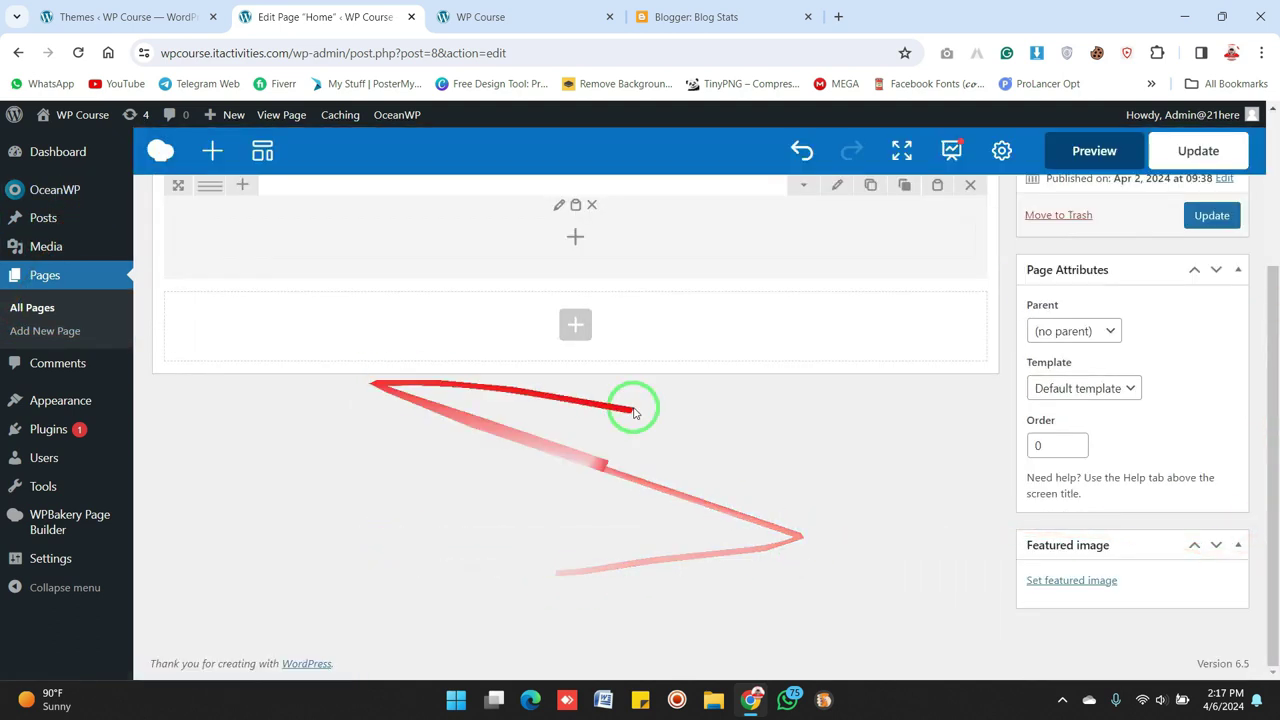
pyautogui.moveTo(1268, 471); pyautogui.dragTo(1257, 286)
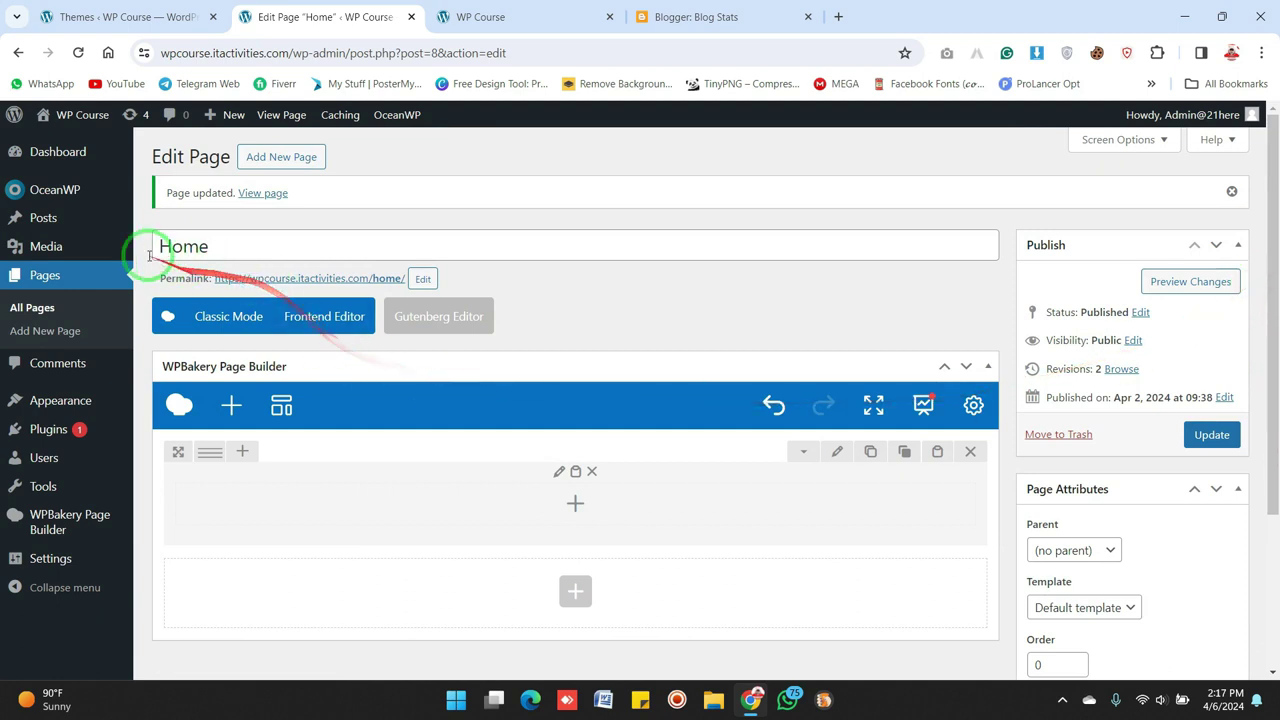
# - View the OceanWP Panel in the WordPress dashboard and go to the Pages list
pyautogui.moveTo(61, 199)
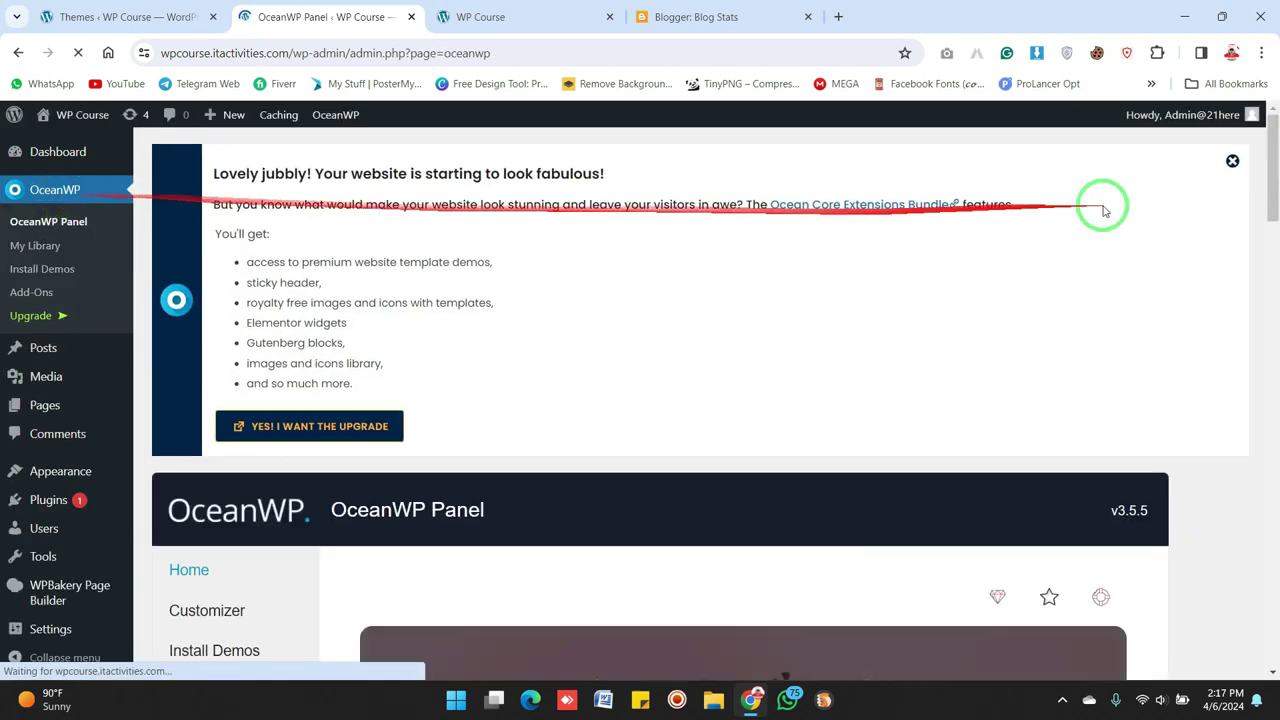
pyautogui.moveTo(1270, 210); pyautogui.dragTo(1251, 231)
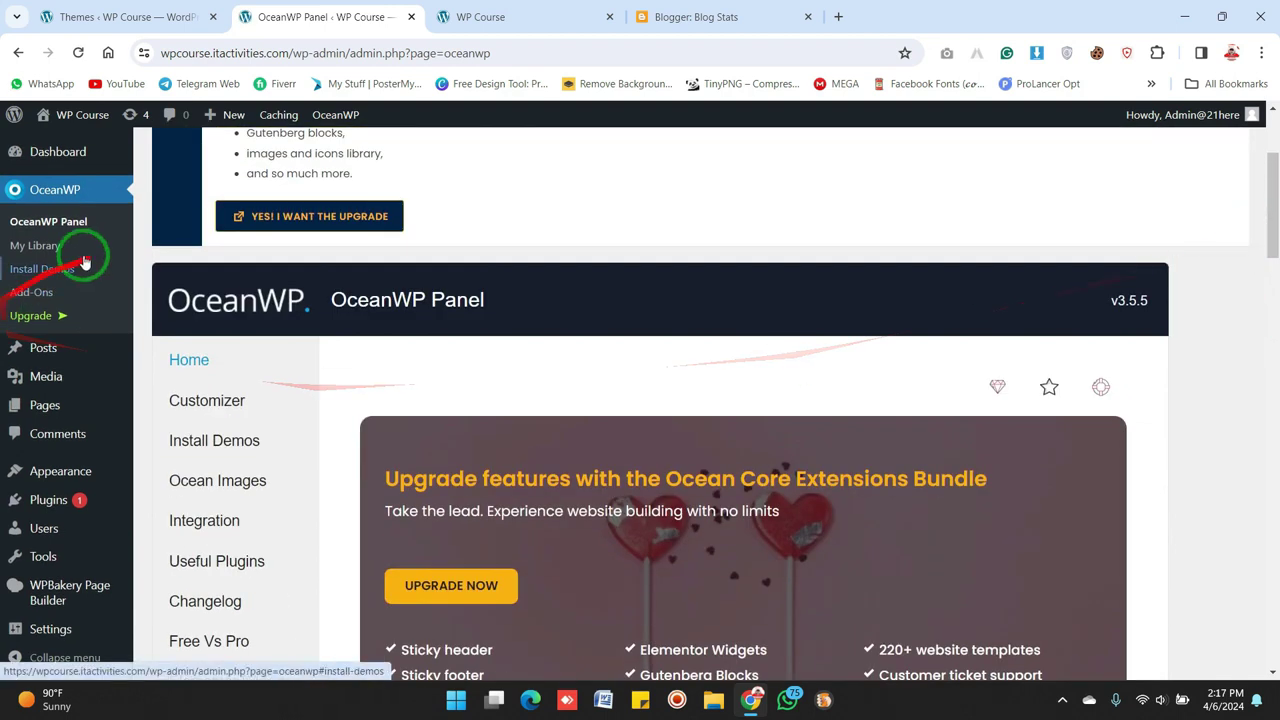
pyautogui.click(84, 418)
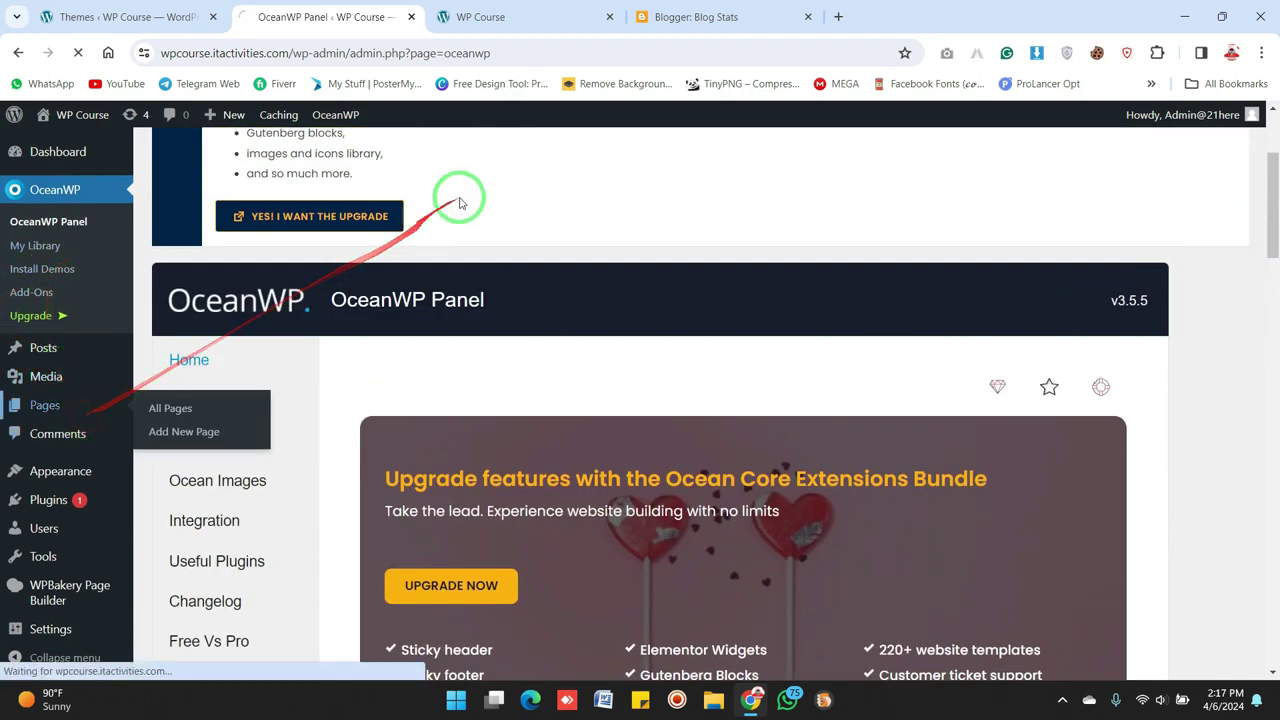
# - Open the Home page for editing in a new tab and check its editor for the OceanWP Settings section
pyautogui.middleClick(205, 282)
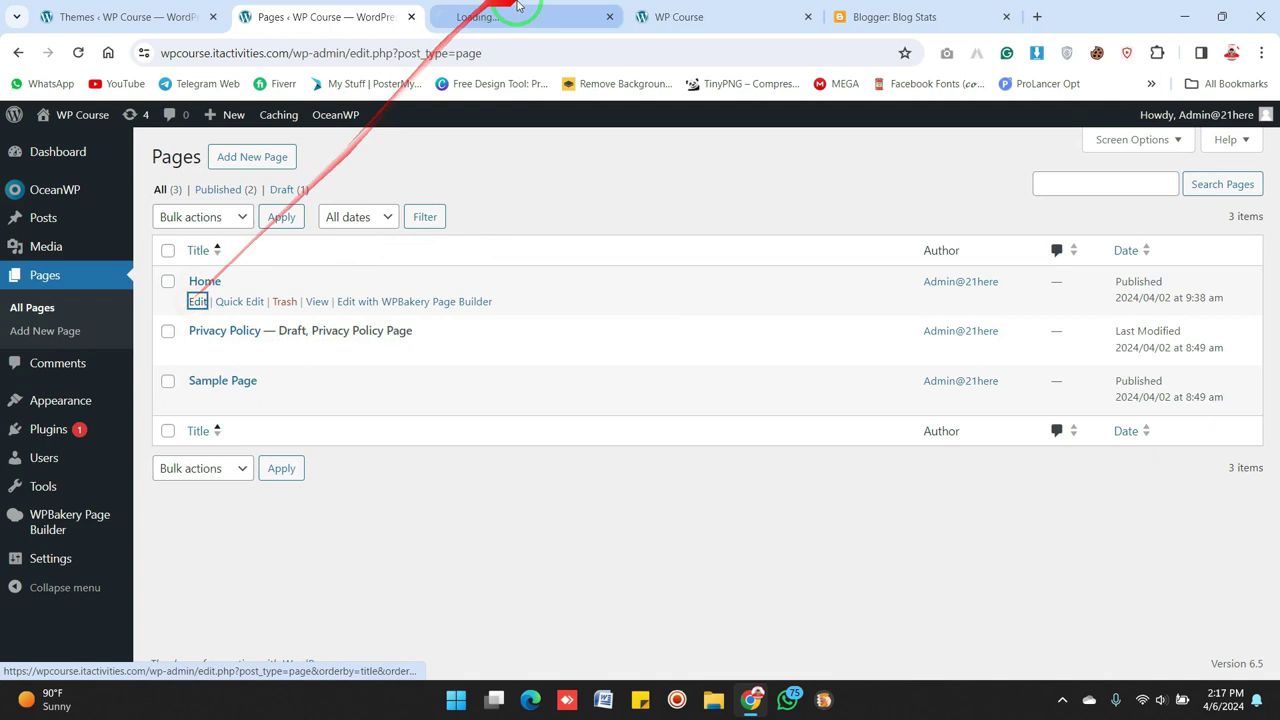
pyautogui.click(515, 16)
pyautogui.moveTo(1270, 194); pyautogui.dragTo(1275, 337)
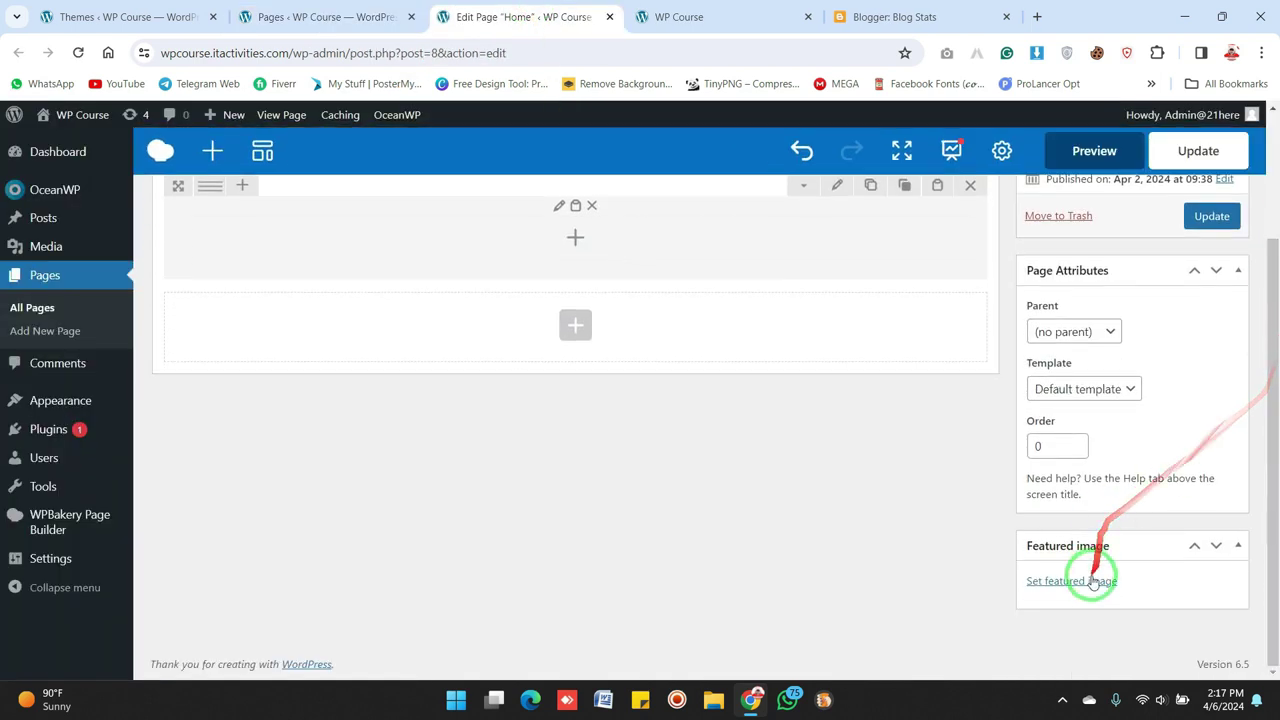
pyautogui.scroll(2, 1275, 487)
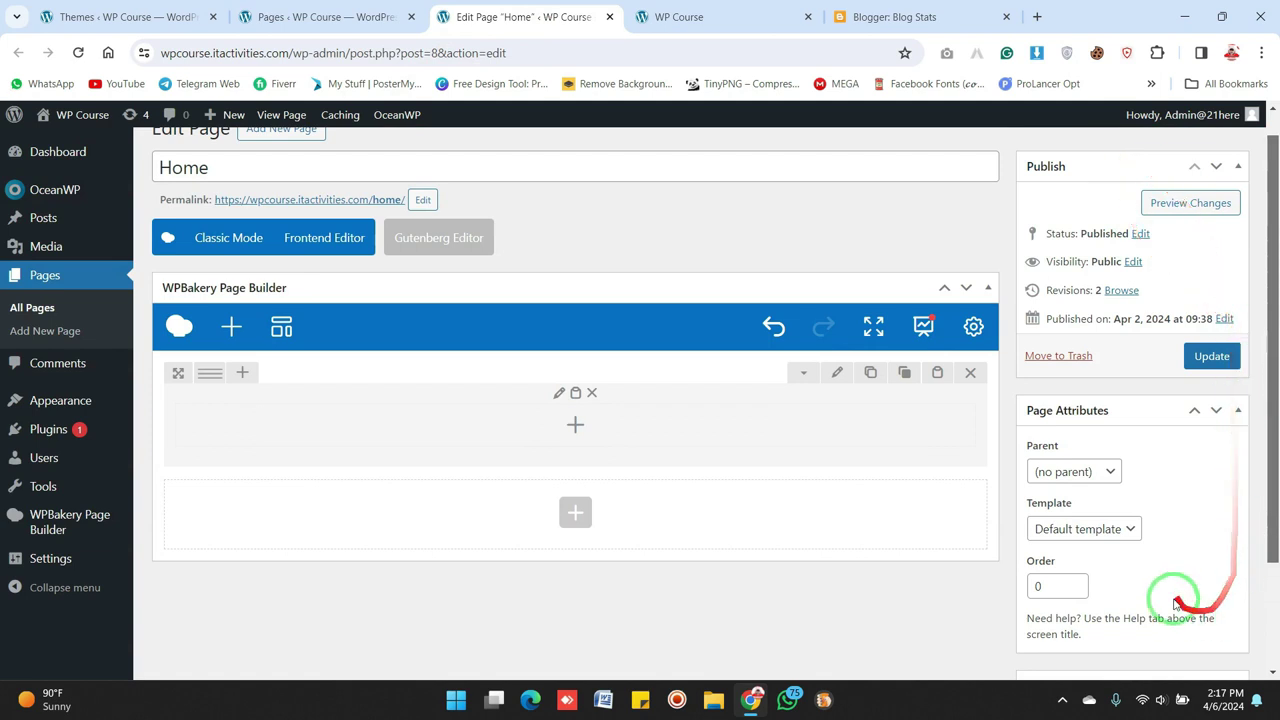
pyautogui.scroll(1, 1274, 452)
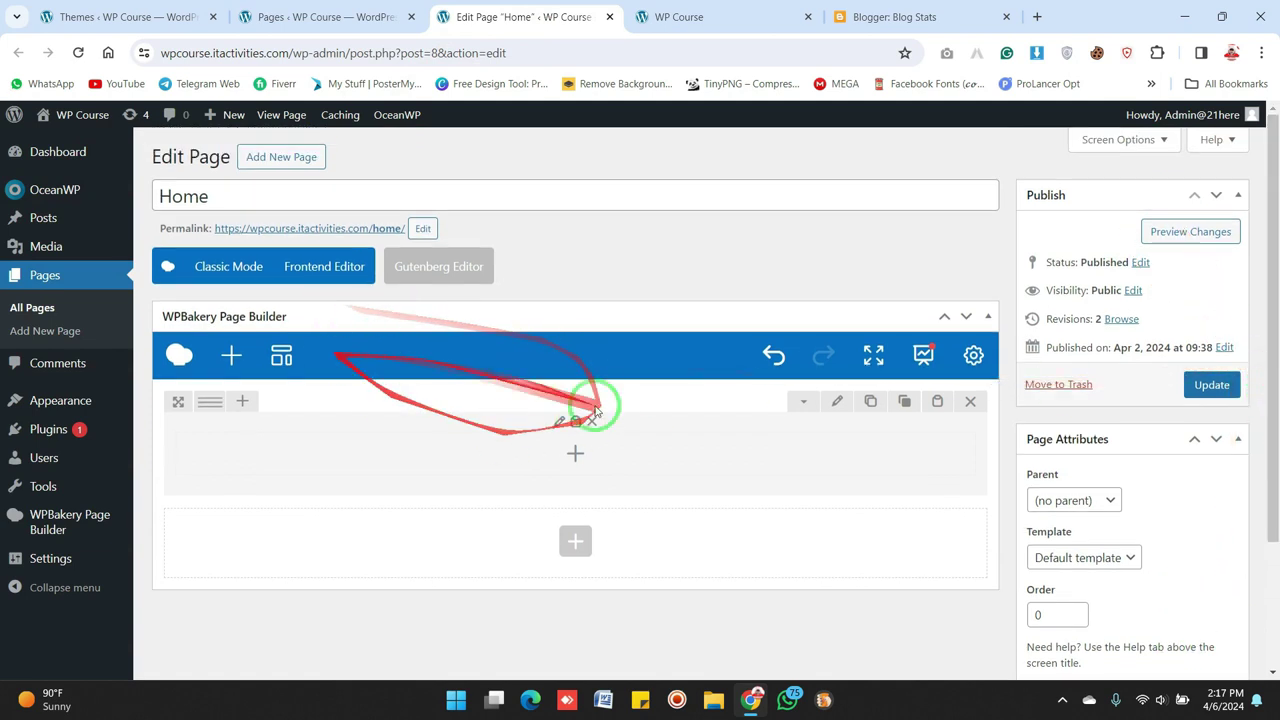
# - View the Home page in the Frontend Editor, return to the Backend Editor and check it for OceanWP Settings
pyautogui.click(326, 266)
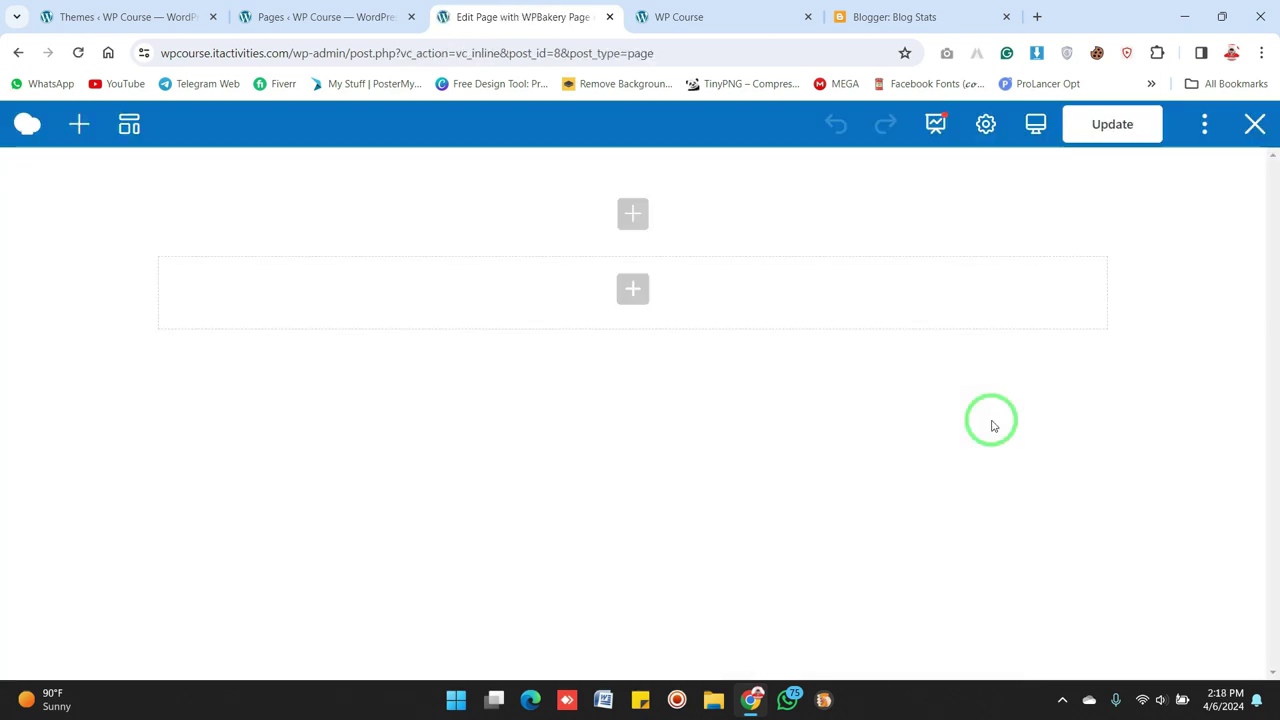
pyautogui.moveTo(352, 243)
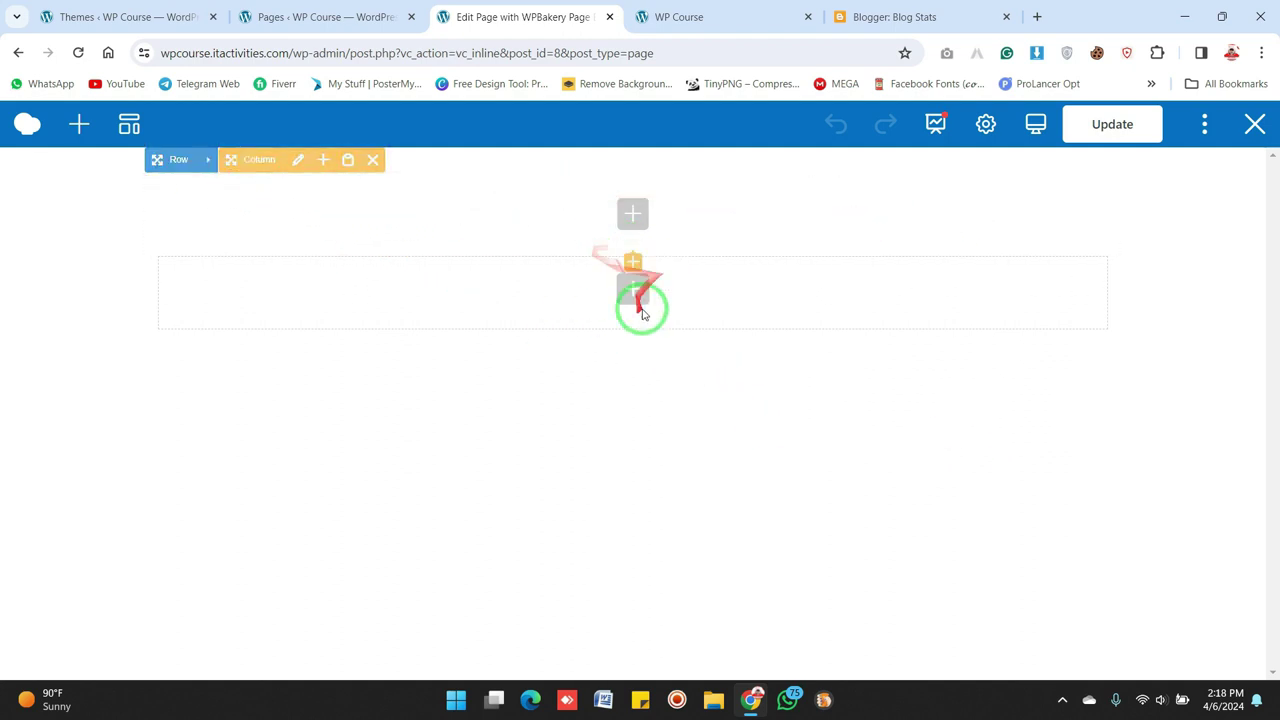
pyautogui.click(1204, 124)
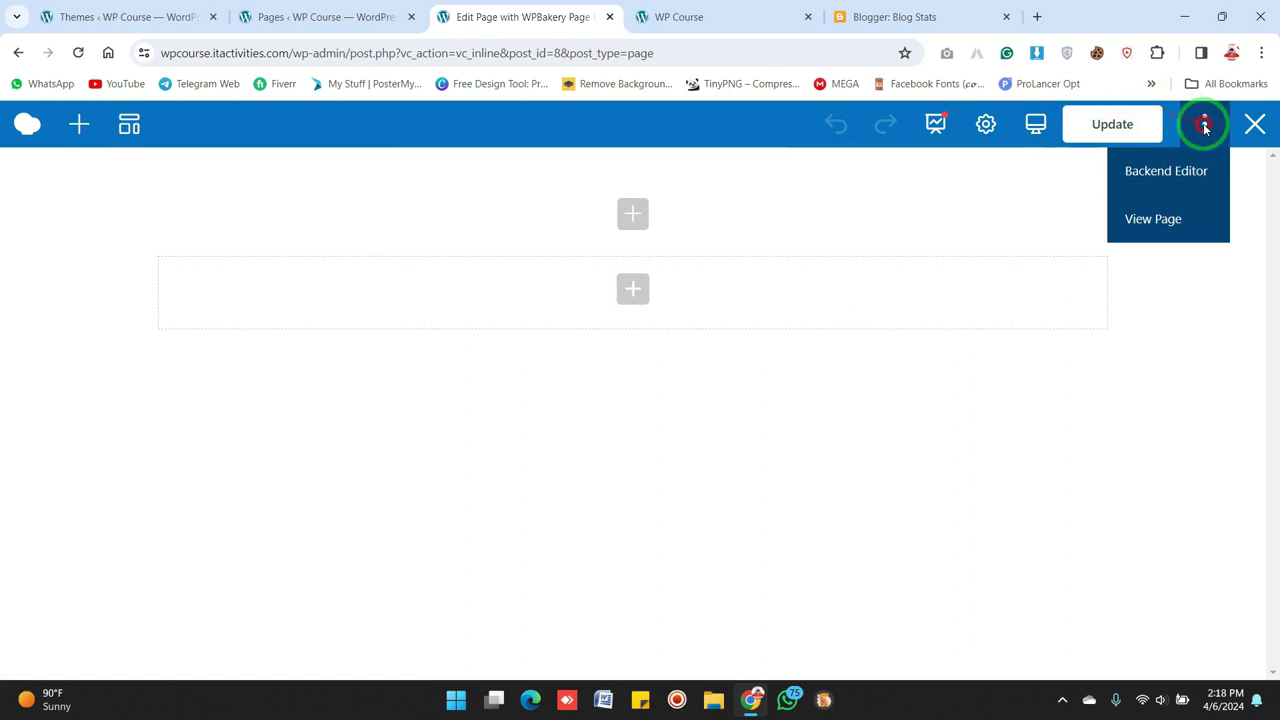
pyautogui.click(1170, 175)
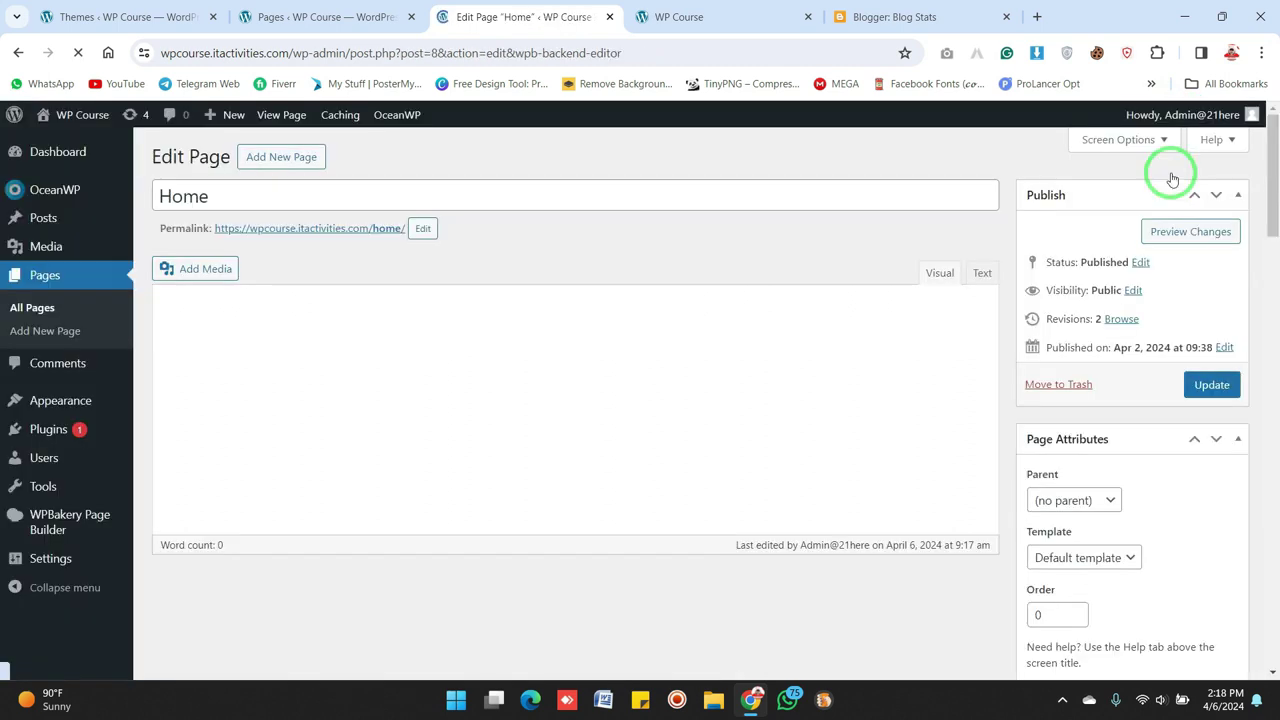
pyautogui.moveTo(1268, 214); pyautogui.dragTo(1265, 140)
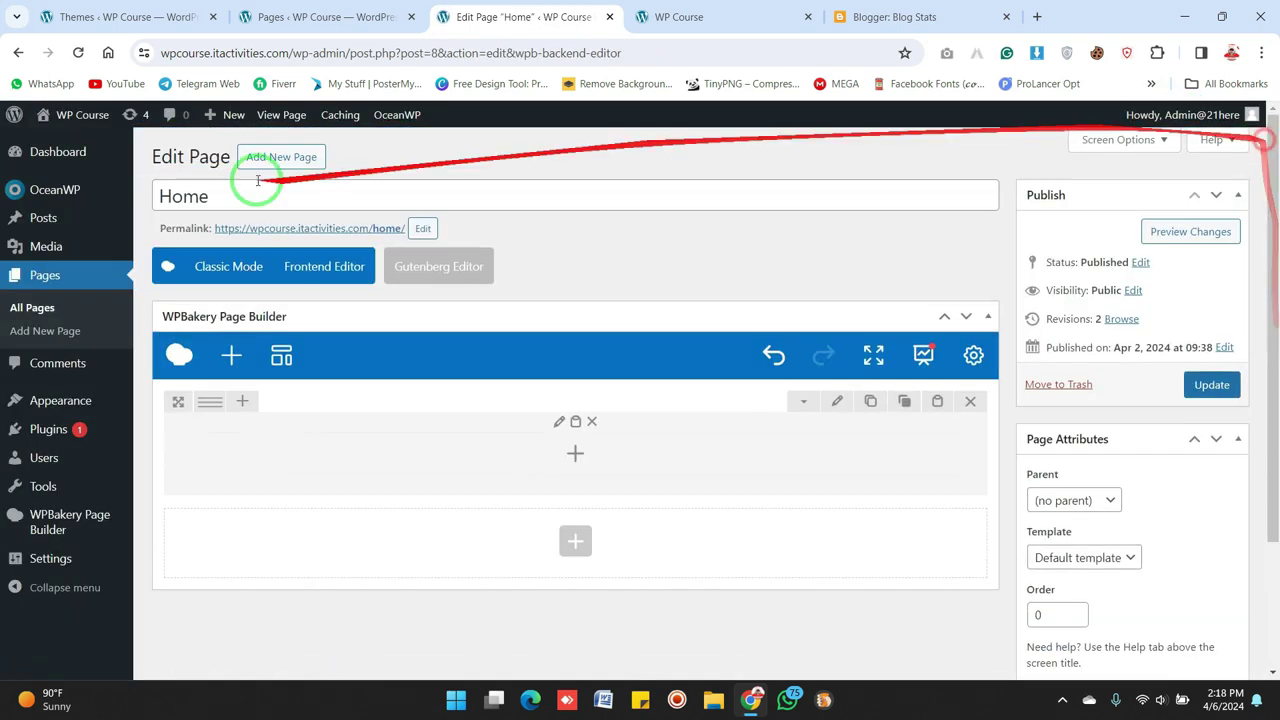
# - Publish a new page titled Contact and open it with WPBakery Page Builder
pyautogui.middleClick(59, 331)
pyautogui.click(625, 17)
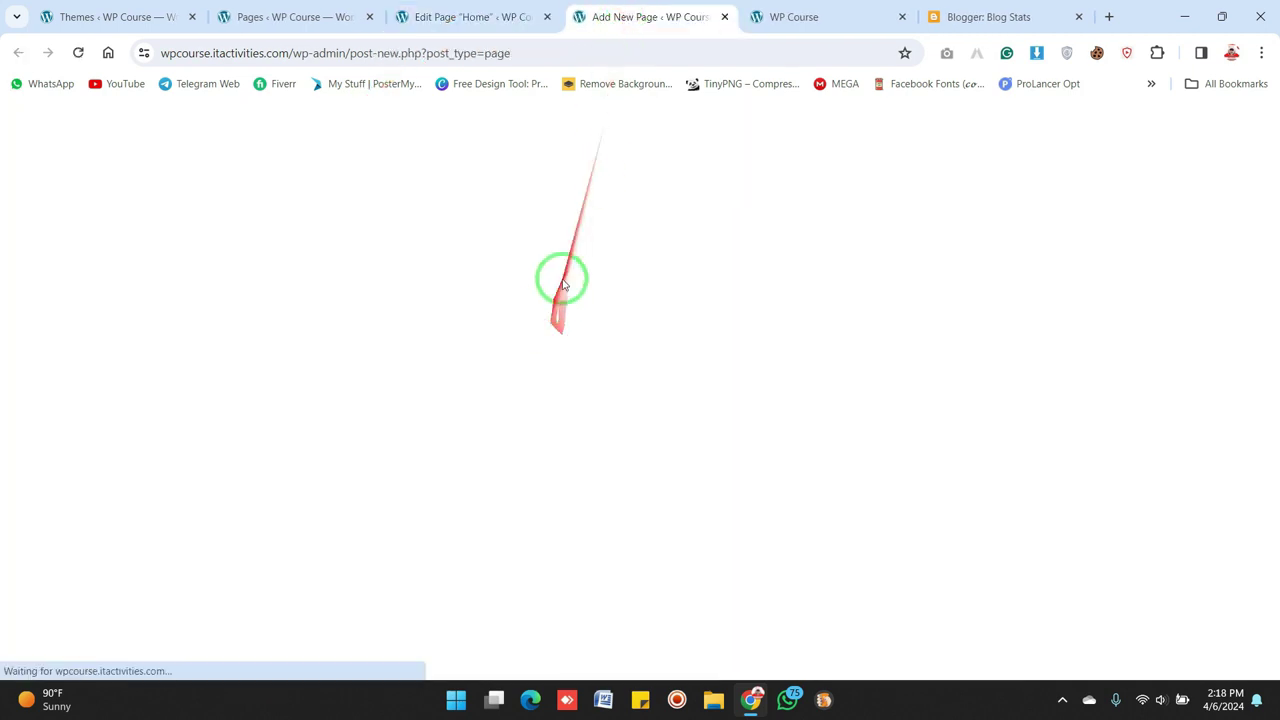
pyautogui.write('Contact')
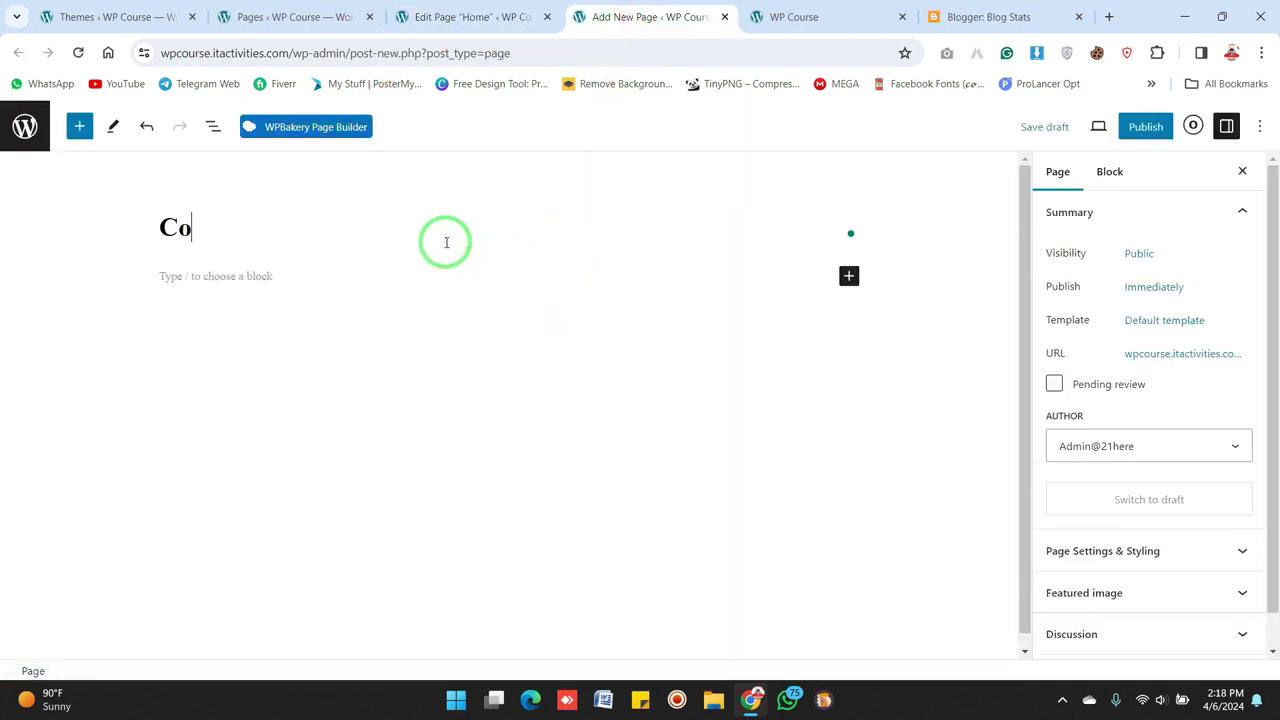
pyautogui.click(1140, 128)
pyautogui.click(1123, 130)
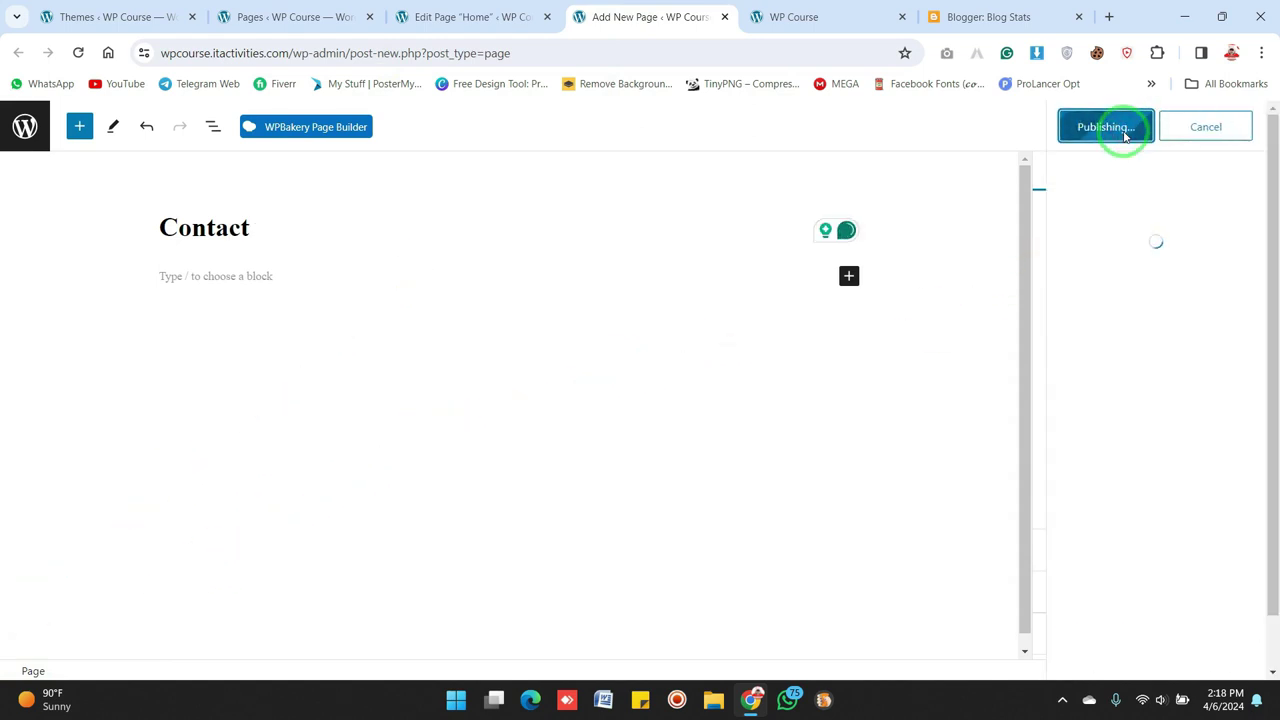
pyautogui.click(313, 130)
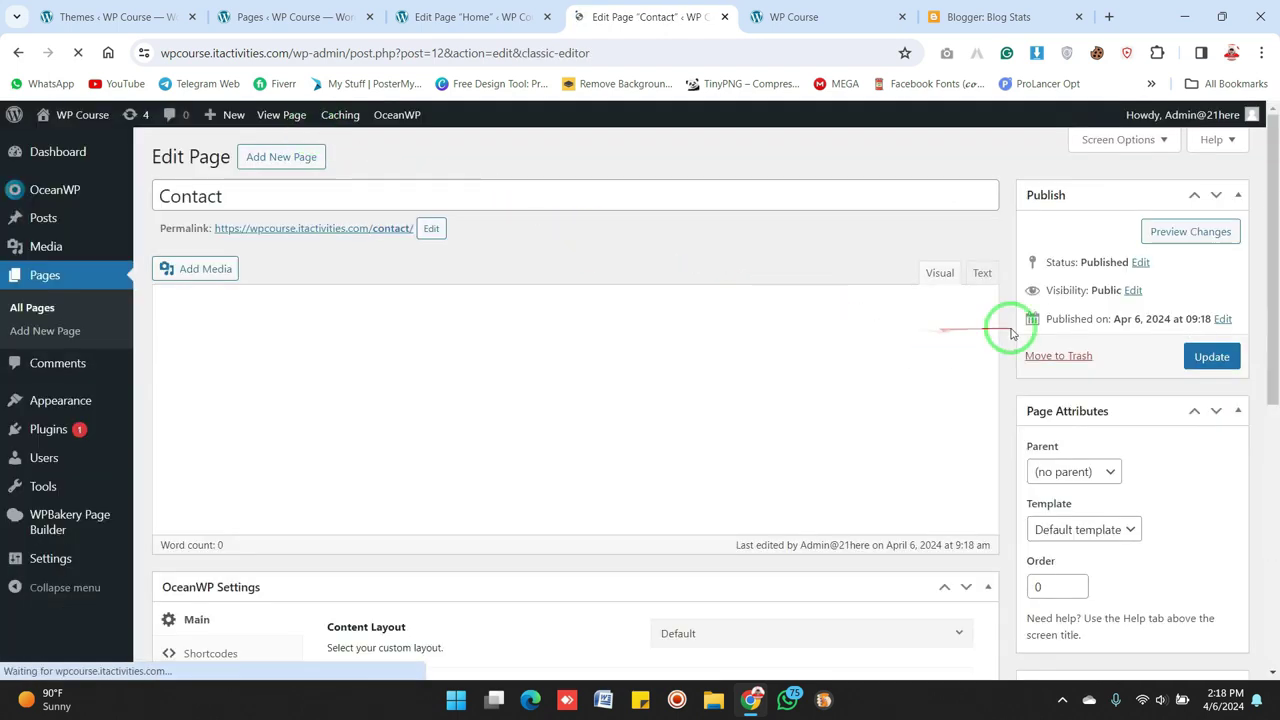
# - Move the Contact page's OceanWP Settings box into the side column and try changing its order with the Featured image box
pyautogui.moveTo(1274, 197); pyautogui.dragTo(1262, 431)
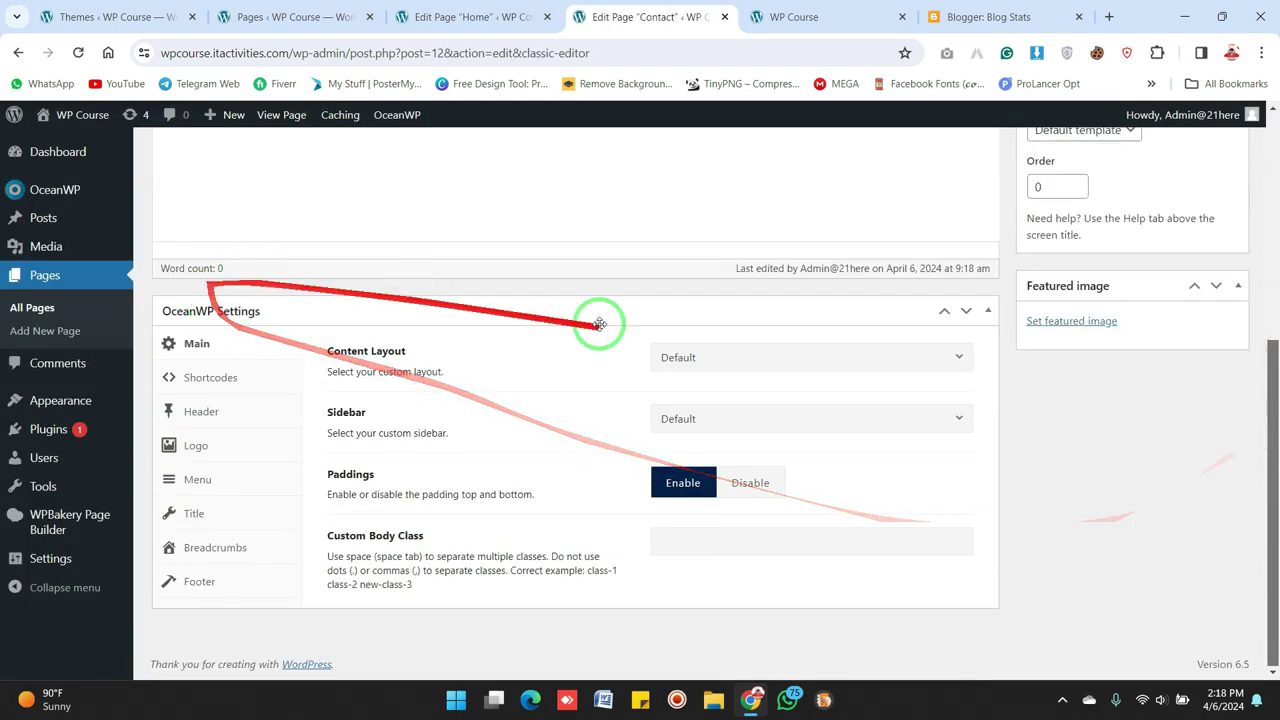
pyautogui.click(944, 311)
pyautogui.scroll(1, 1268, 428)
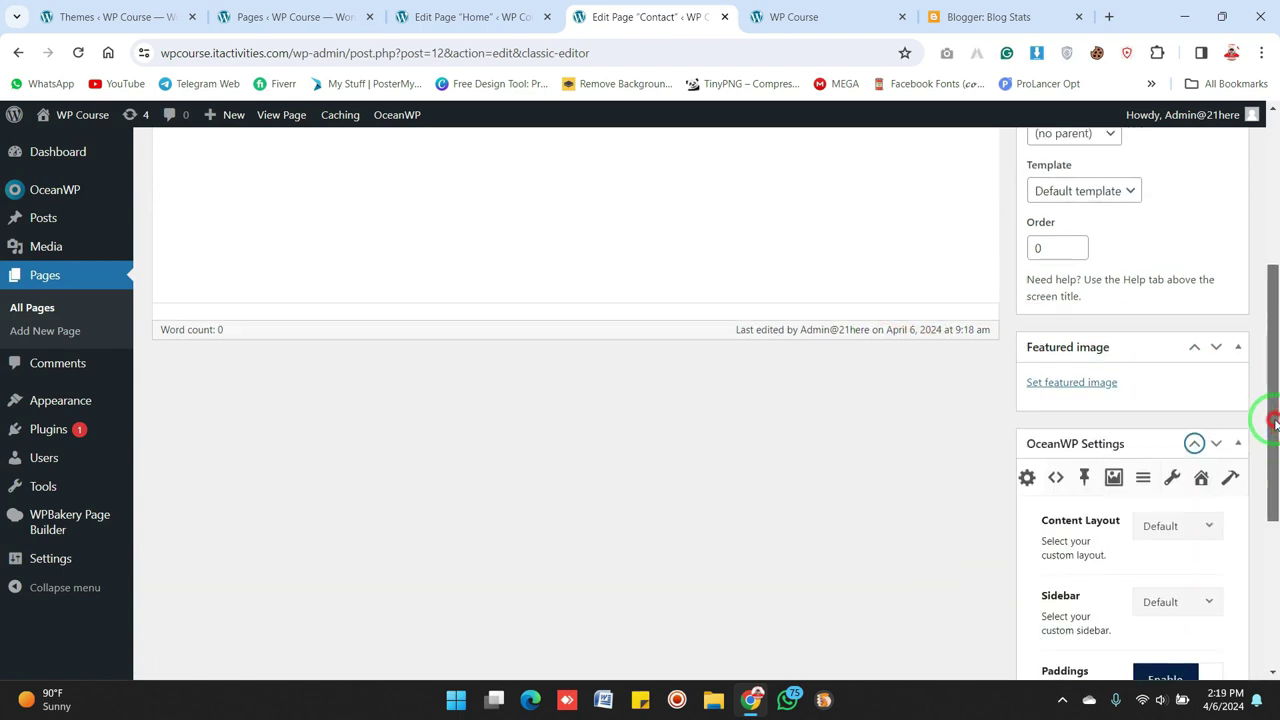
pyautogui.scroll(-3, 1265, 500)
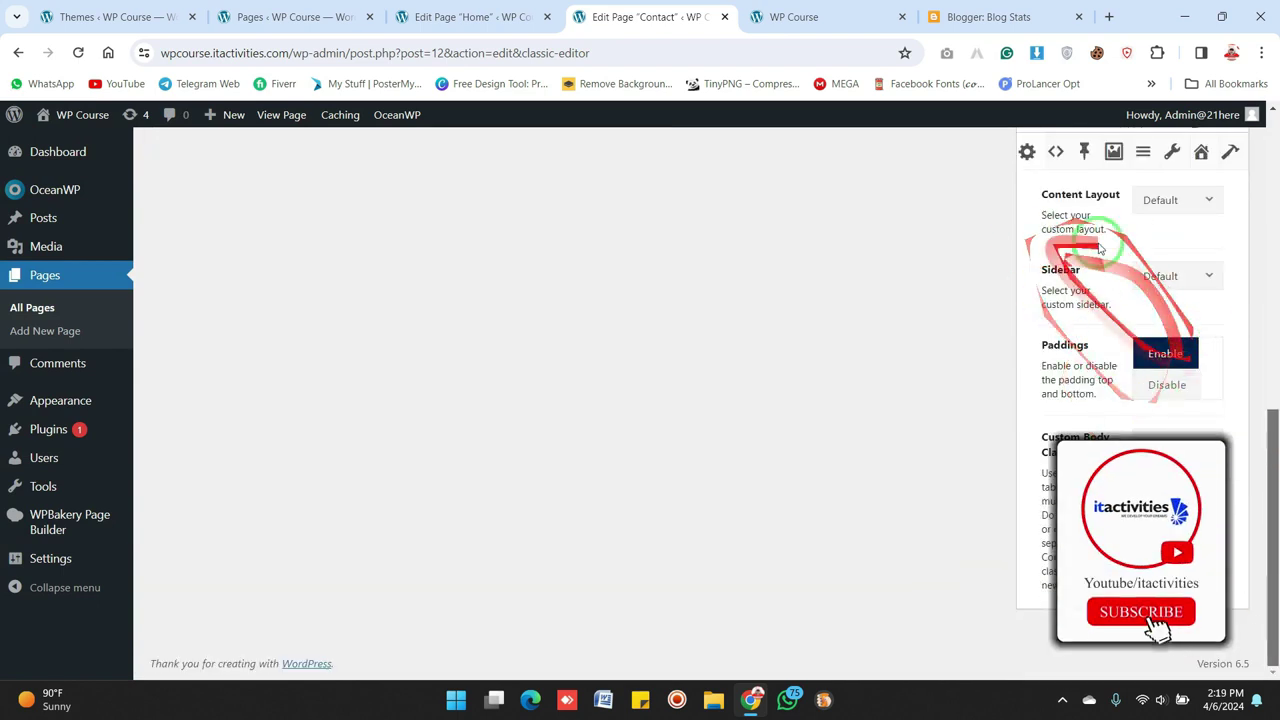
pyautogui.scroll(3, 1265, 371)
pyautogui.click(1216, 351)
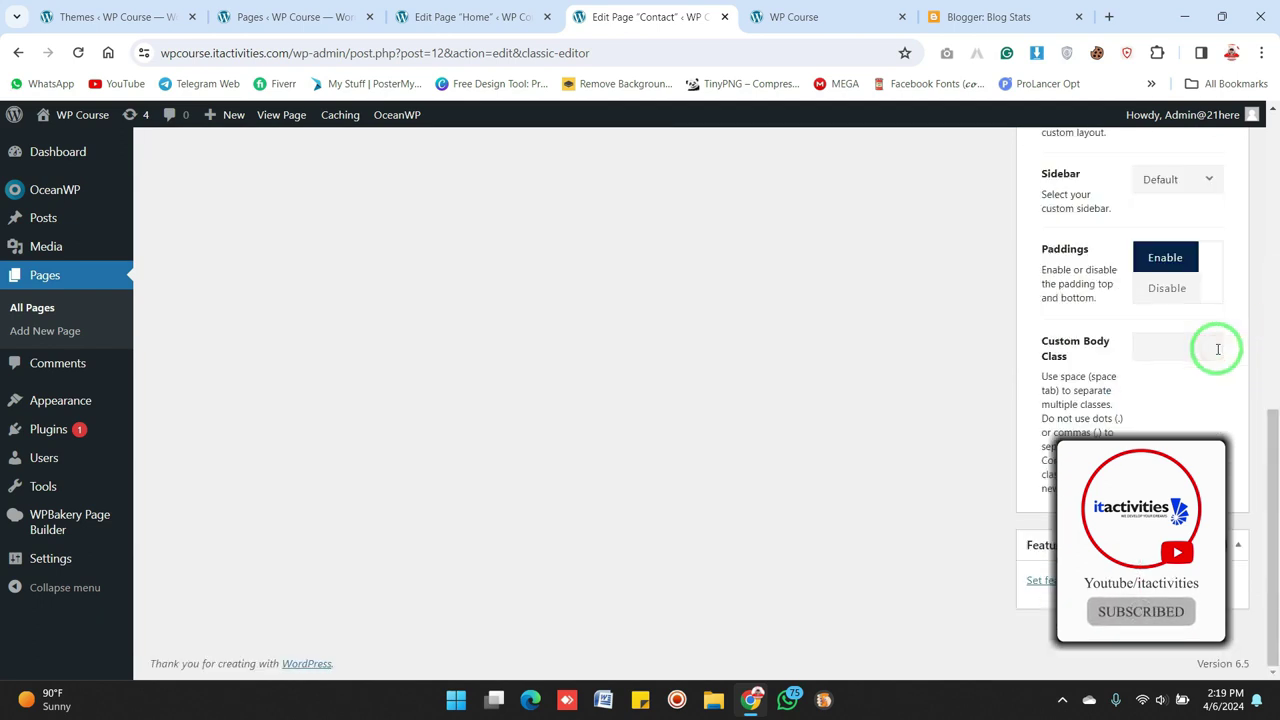
pyautogui.click(1194, 545)
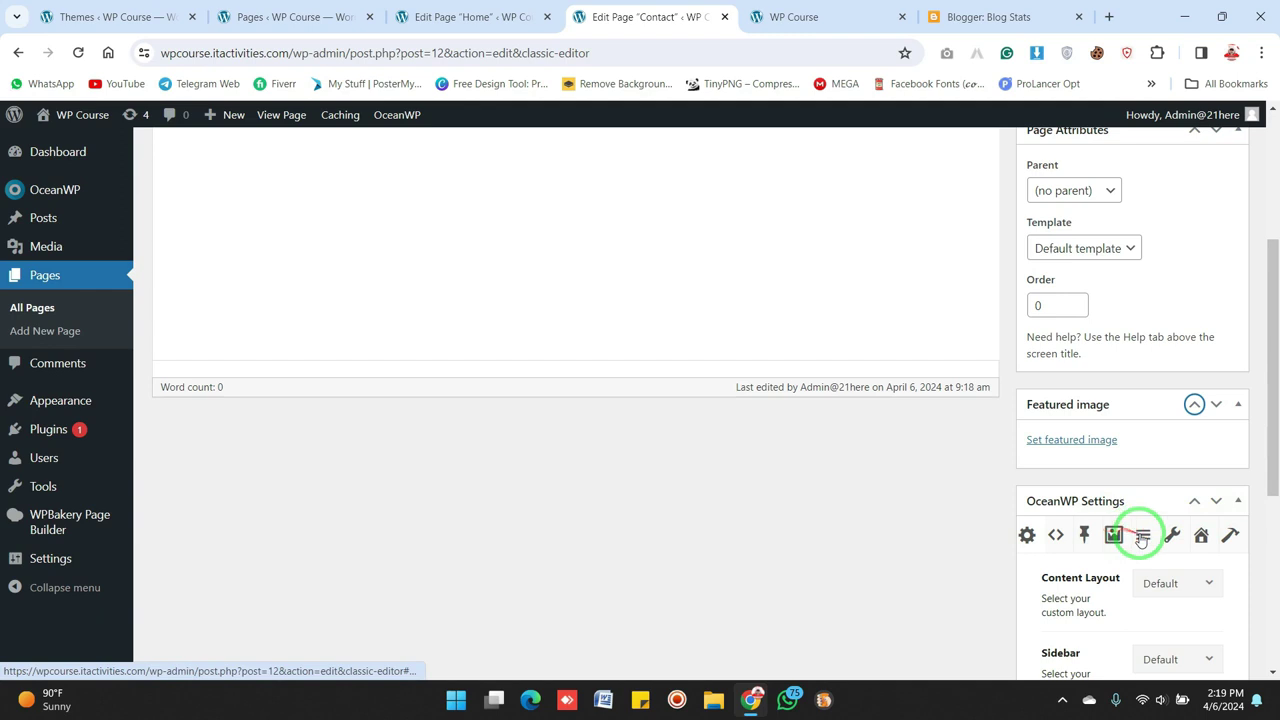
# - View the Menu options in the OceanWP Settings box and return to its Main options
pyautogui.click(1142, 534)
pyautogui.moveTo(1270, 194); pyautogui.dragTo(1272, 236)
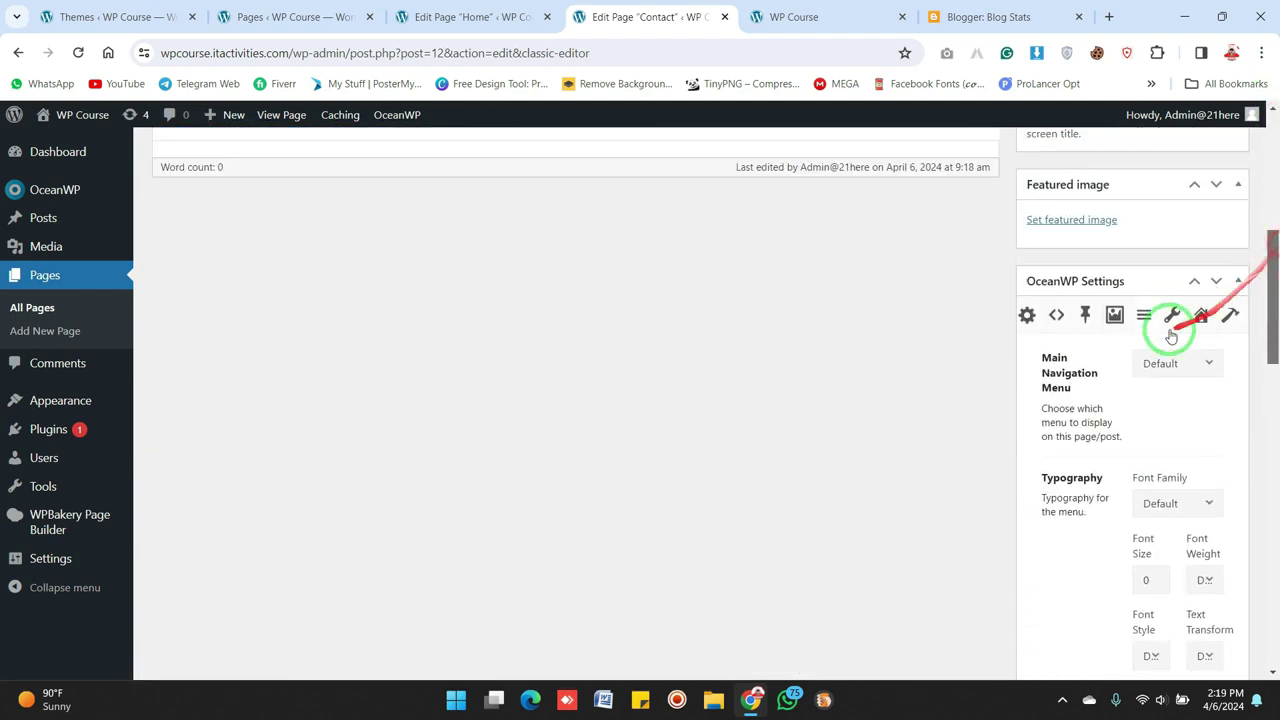
pyautogui.click(1028, 316)
# - Collapse the OceanWP Settings box, move it back beneath the content editor and expand it again
pyautogui.click(1237, 281)
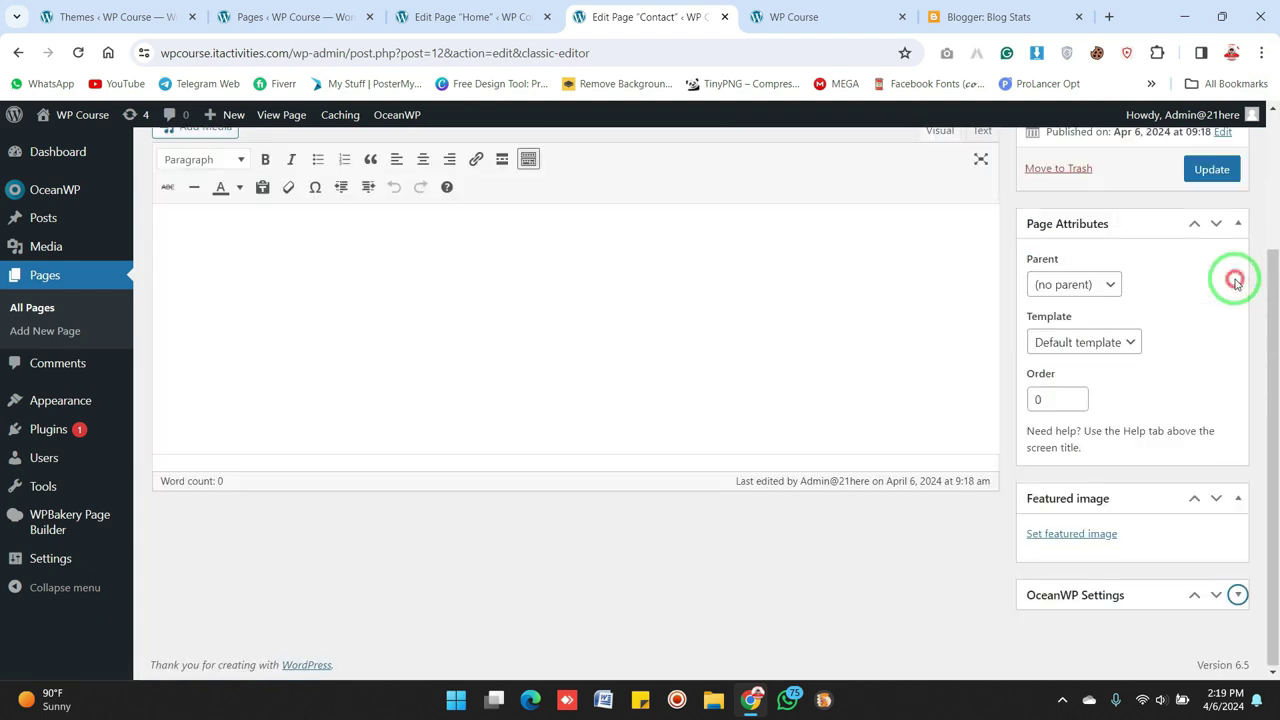
pyautogui.click(1218, 595)
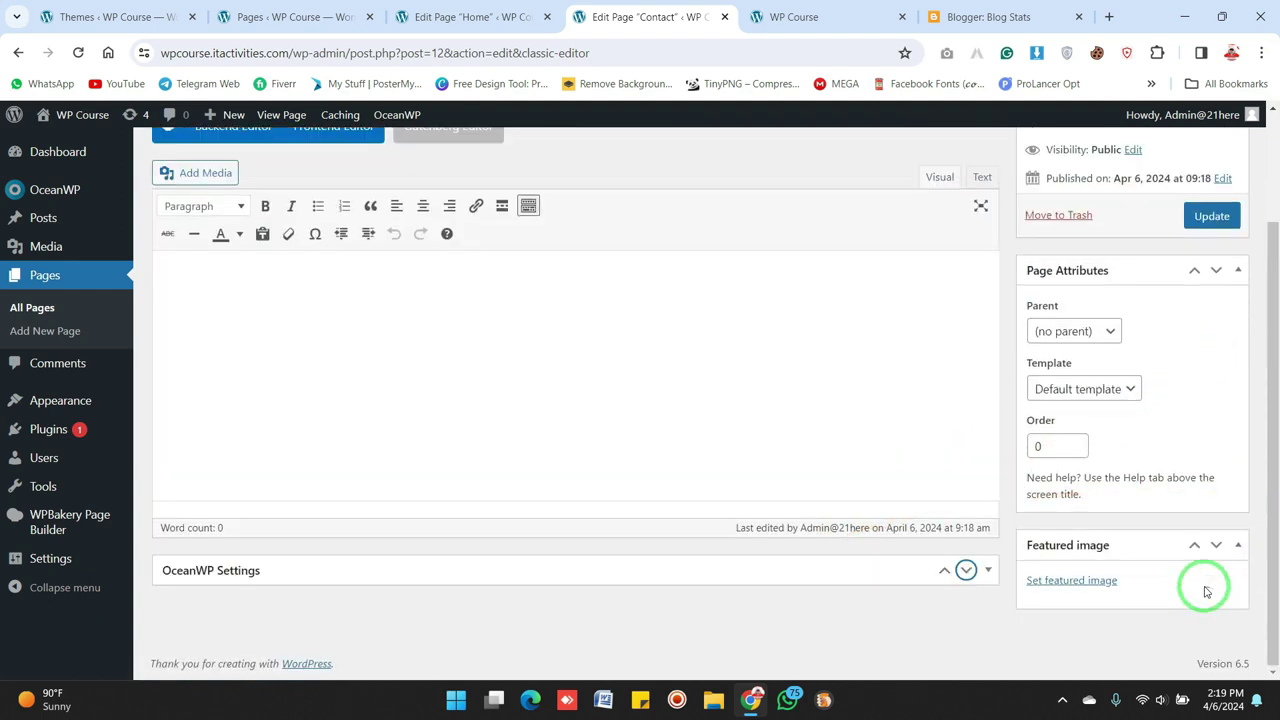
pyautogui.click(988, 571)
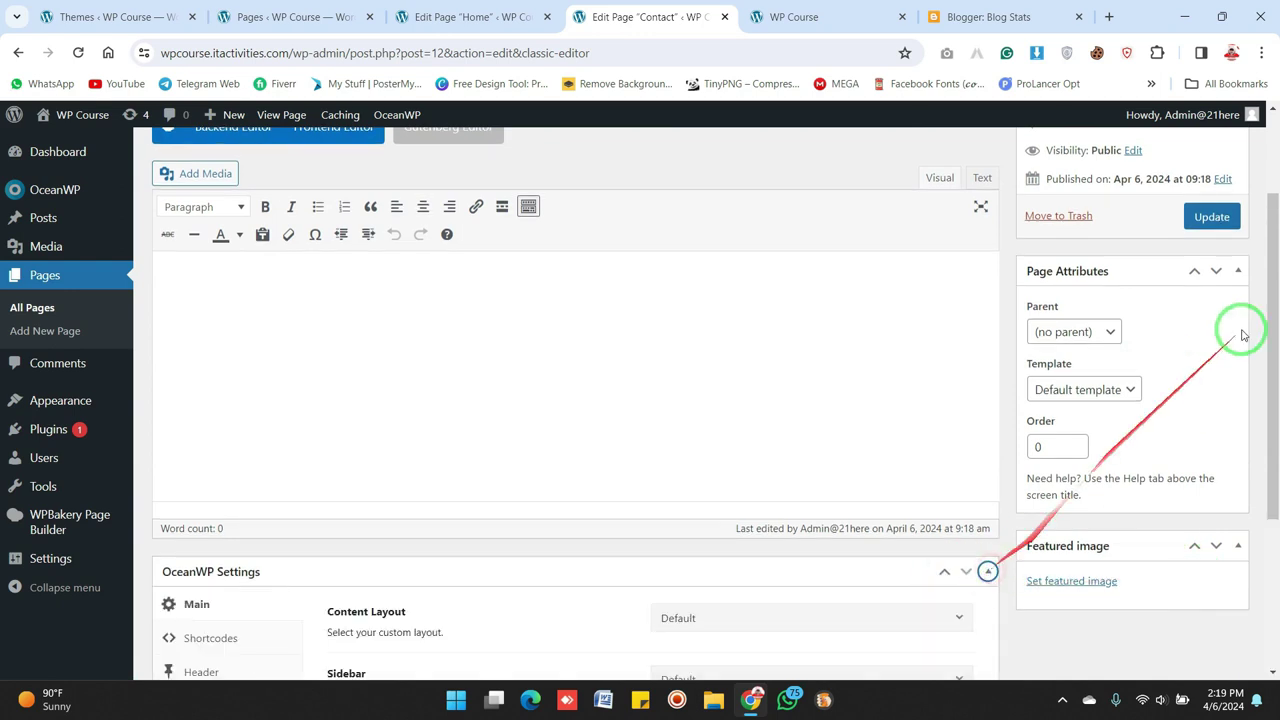
# - Examine the Main settings' Sidebar choices and compare them with the sidebar on the live WP Course site
pyautogui.scroll(-3, 1246, 411)
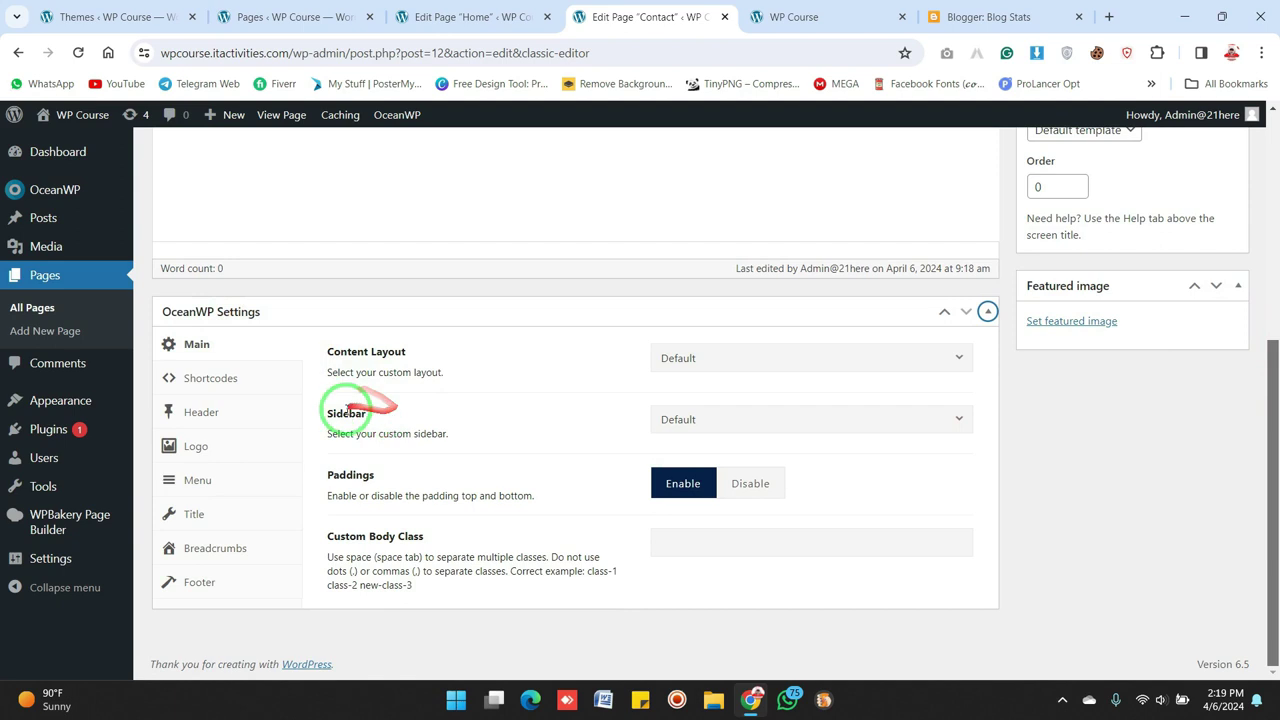
pyautogui.click(745, 424)
pyautogui.click(731, 398)
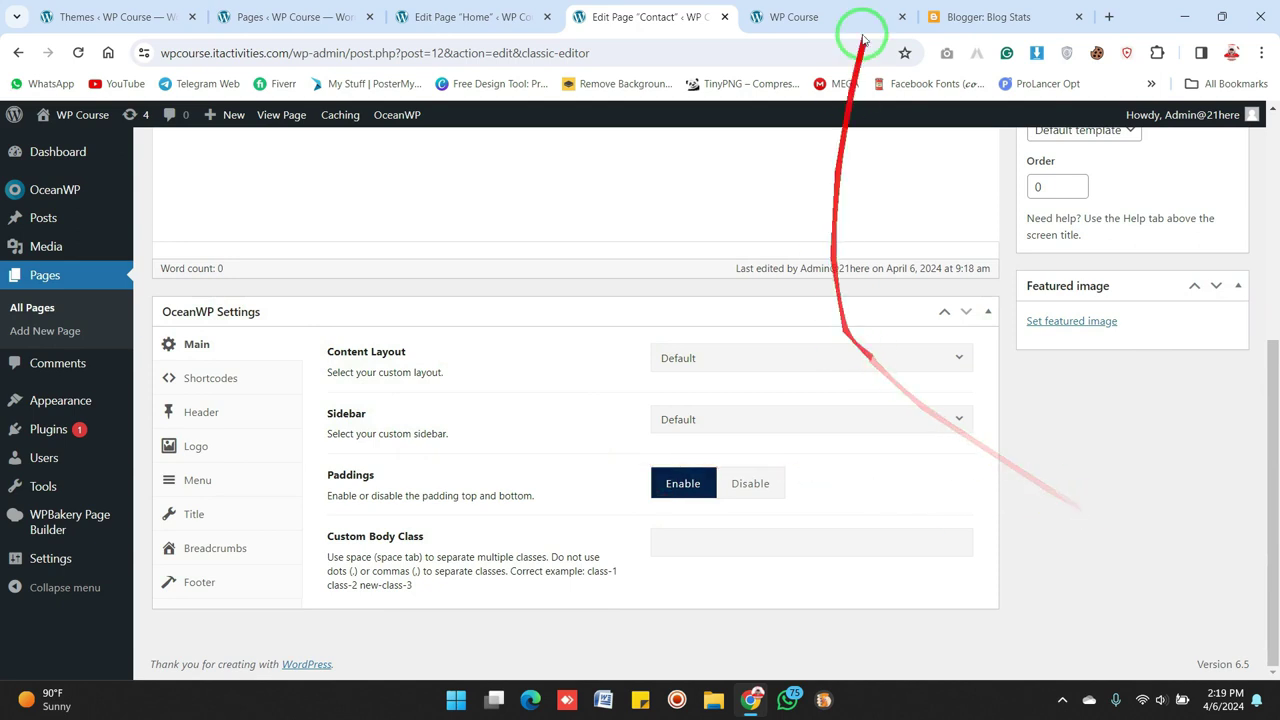
pyautogui.click(835, 18)
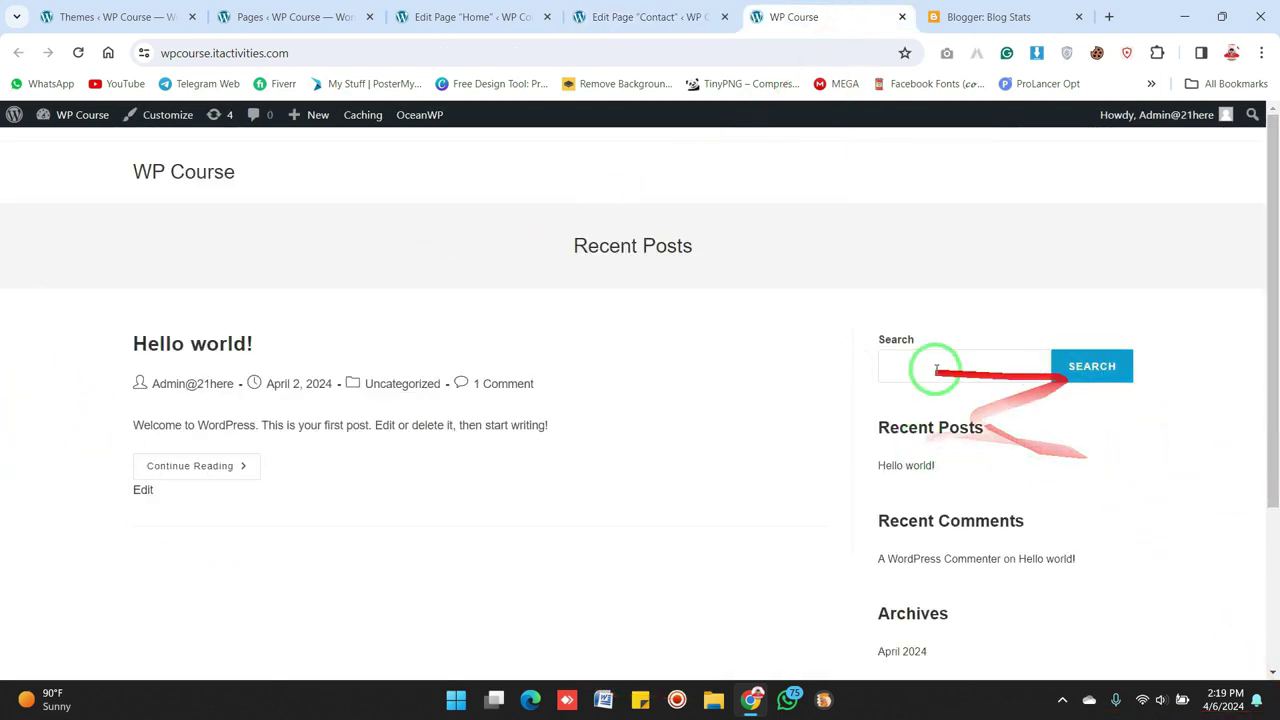
pyautogui.click(670, 10)
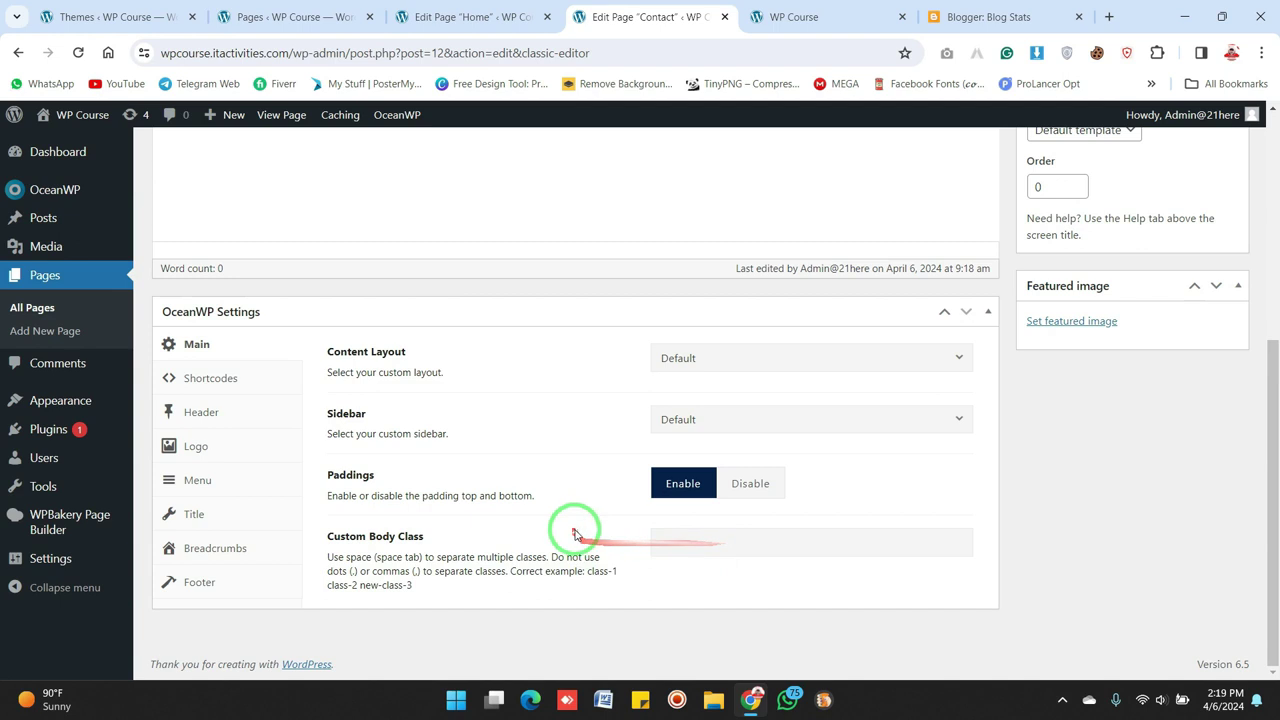
# - Look through the Shortcodes settings of the Contact page, from the top bar fields to the footer widget fields
pyautogui.click(203, 381)
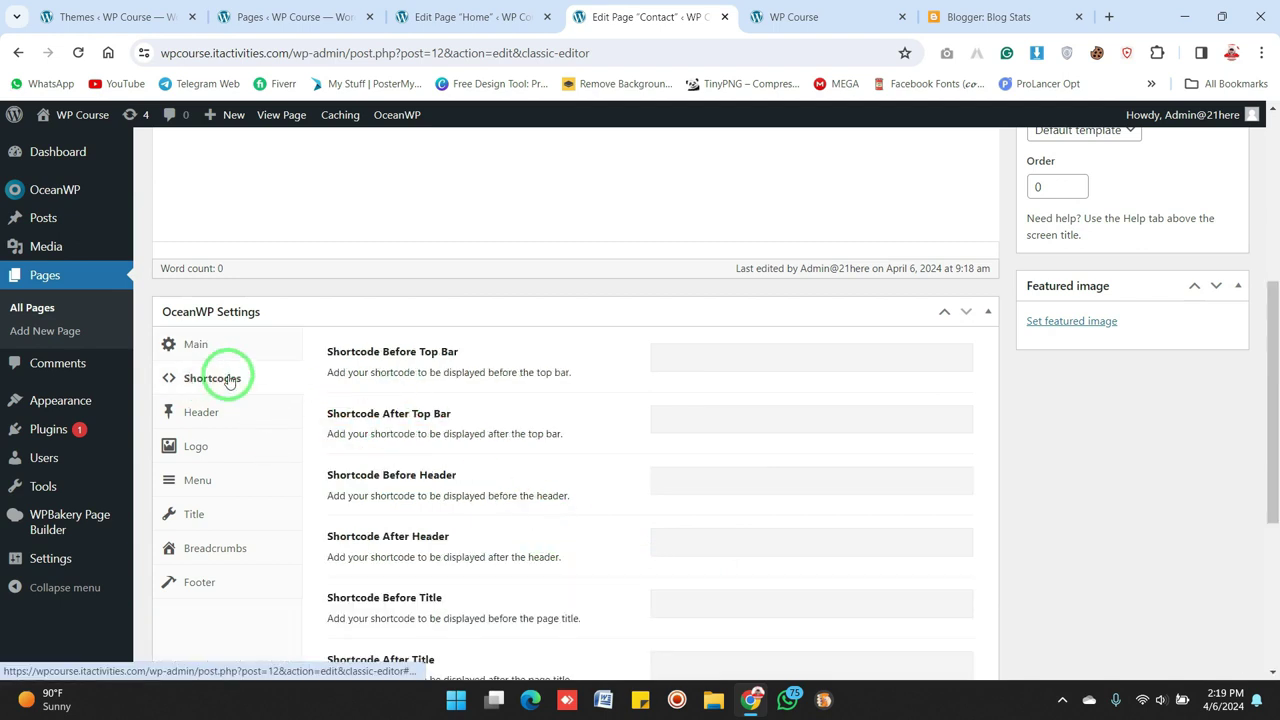
pyautogui.click(745, 357)
pyautogui.moveTo(1275, 400); pyautogui.dragTo(1266, 340)
pyautogui.click(588, 480)
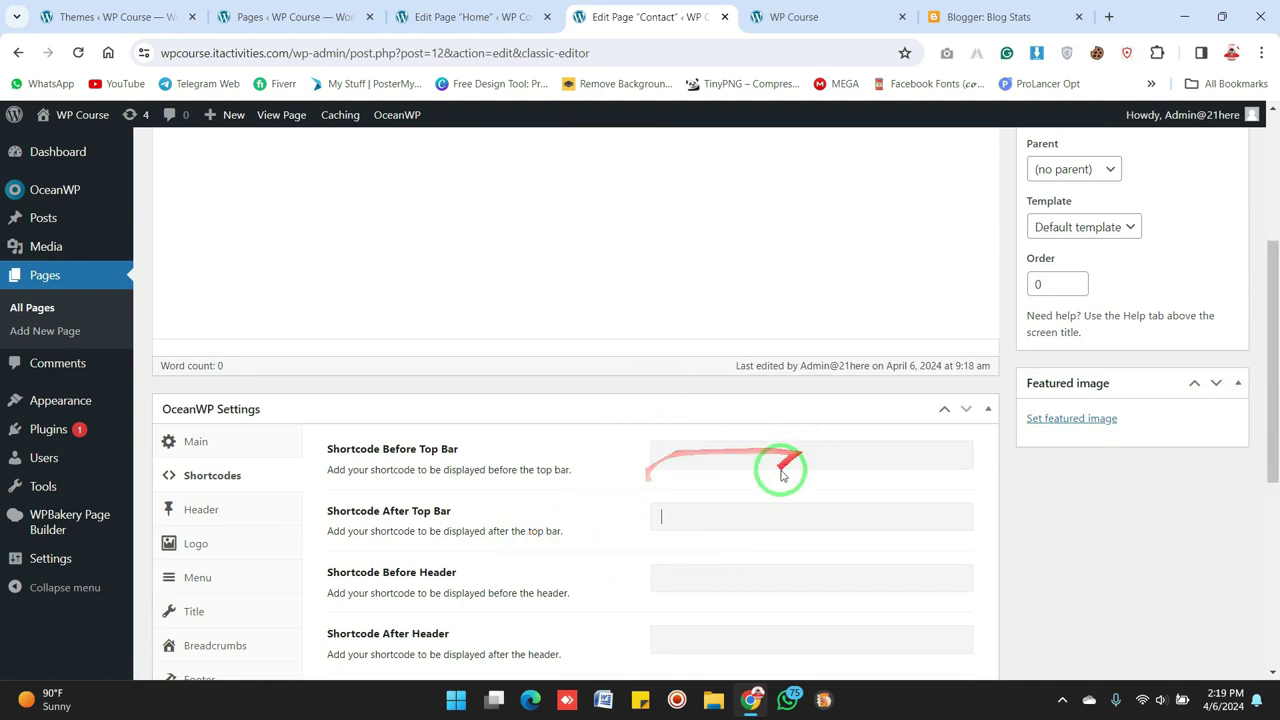
pyautogui.click(572, 405)
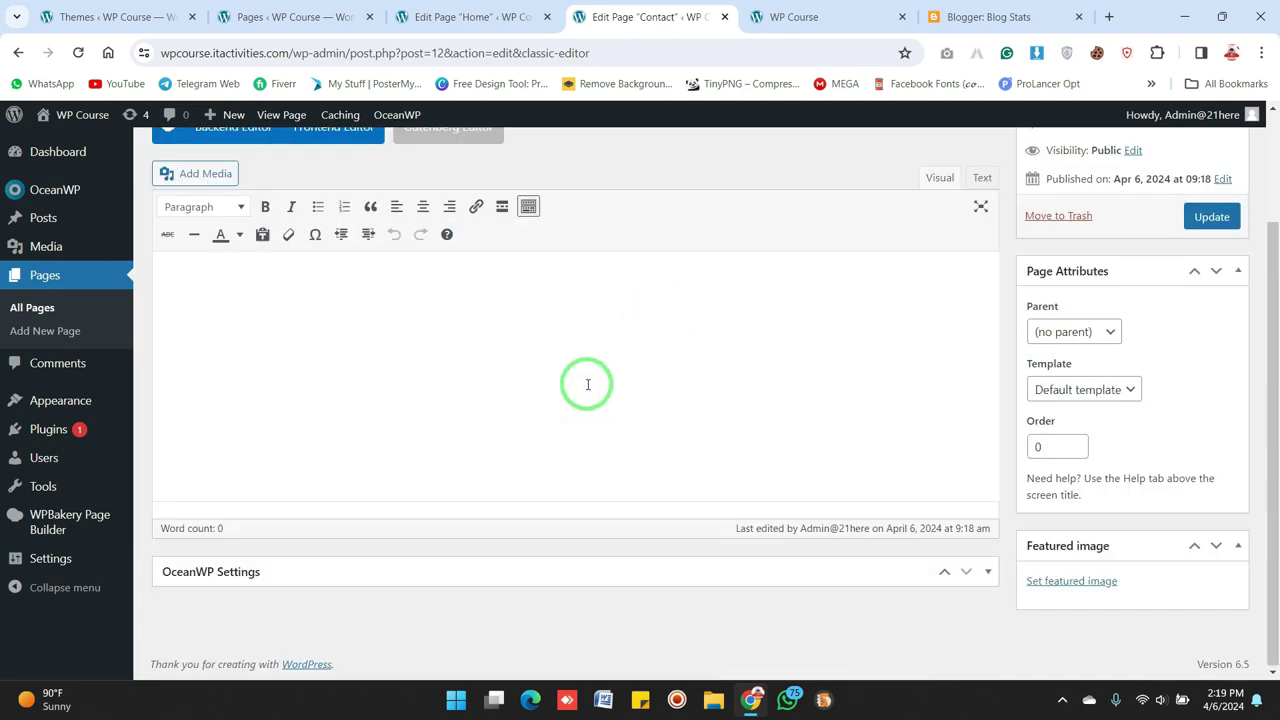
pyautogui.click(987, 572)
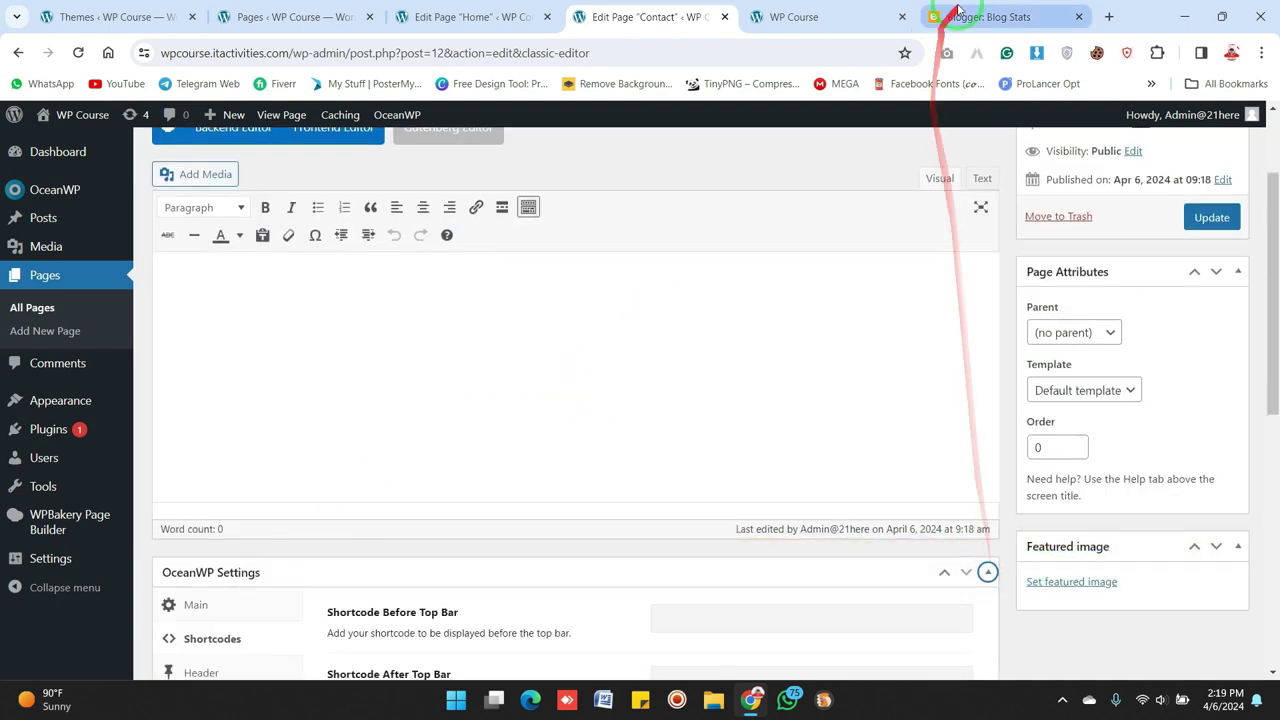
pyautogui.moveTo(1272, 243); pyautogui.dragTo(1273, 405)
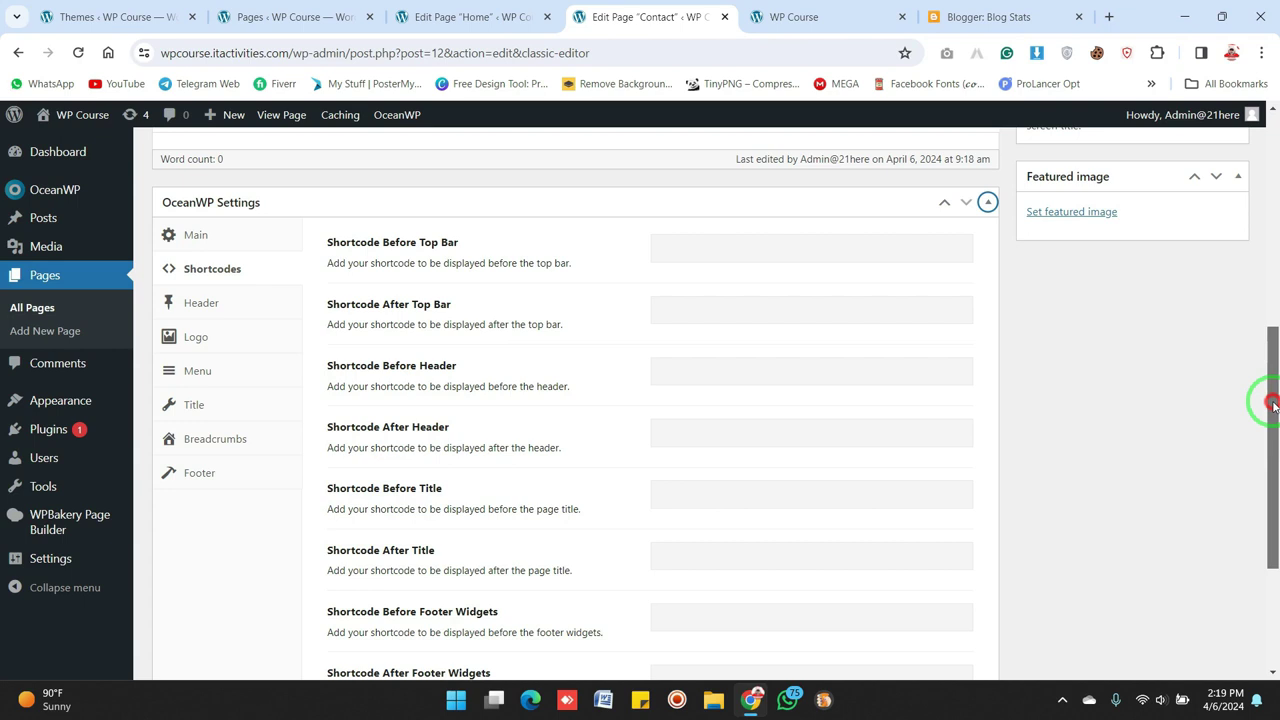
pyautogui.click(453, 244)
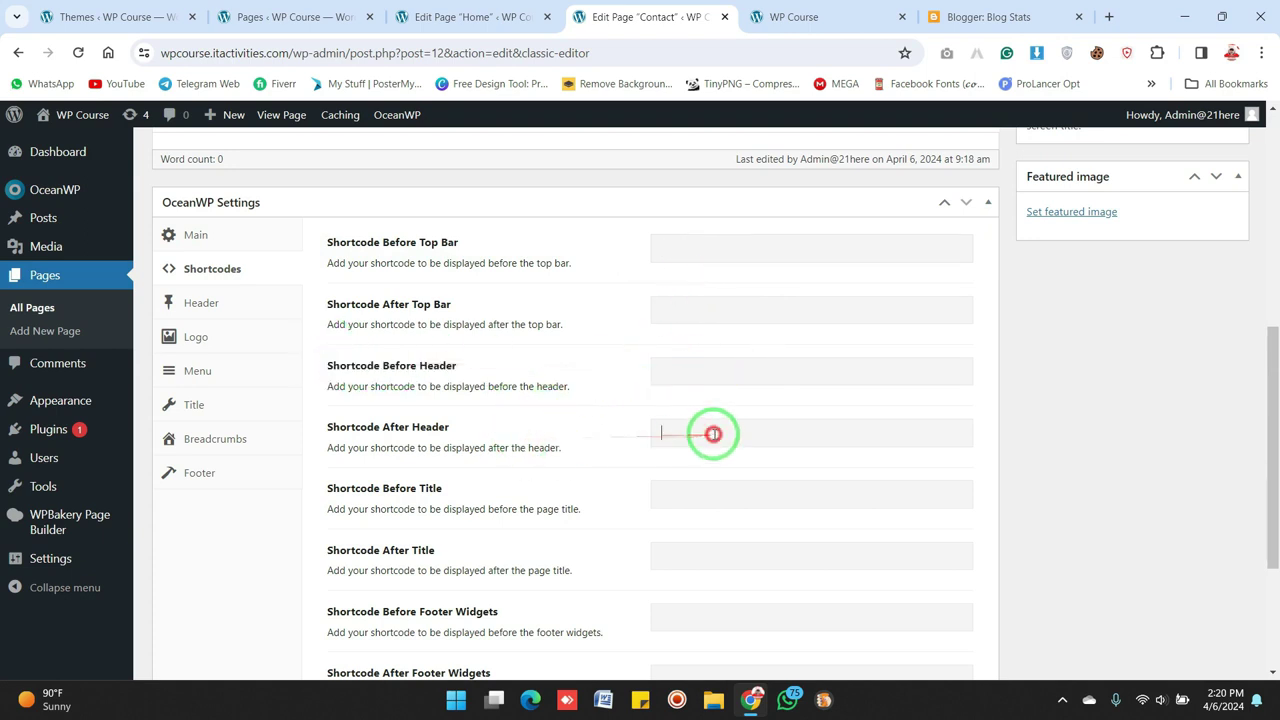
# - Set Display Top Bar to Enable in the Contact page's OceanWP Header settings
pyautogui.moveTo(1271, 400); pyautogui.dragTo(1258, 334)
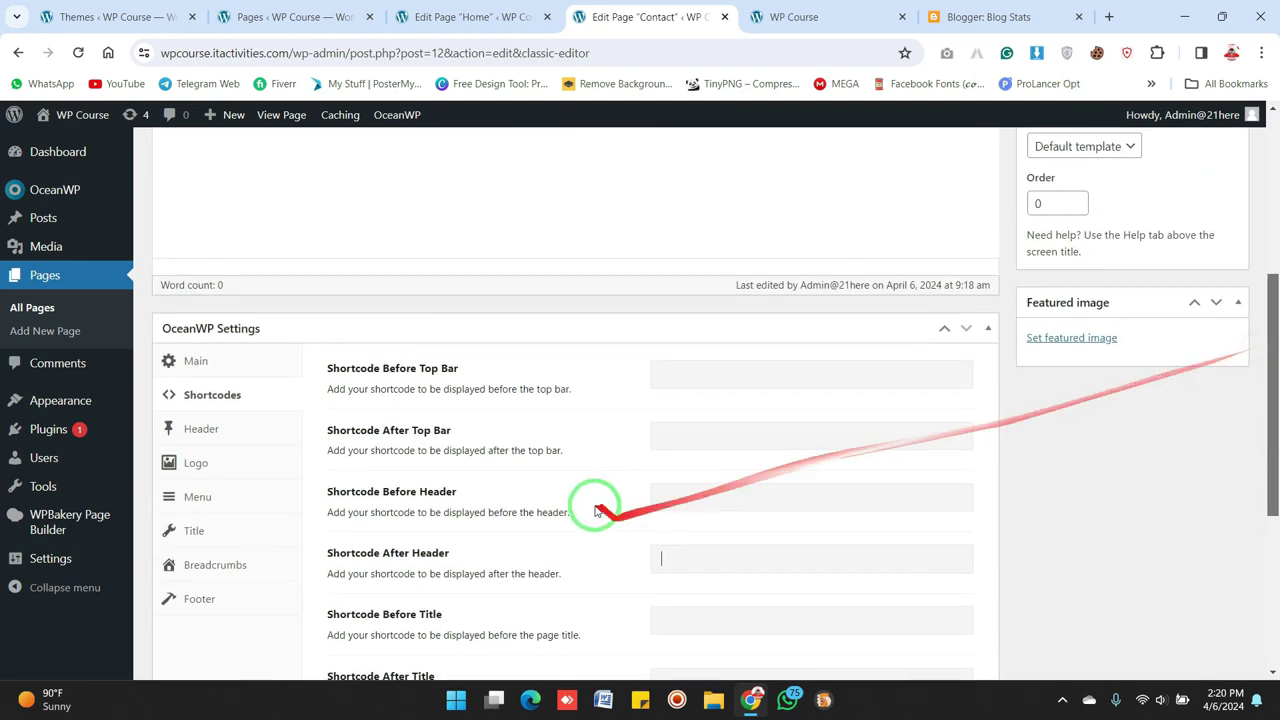
pyautogui.click(215, 441)
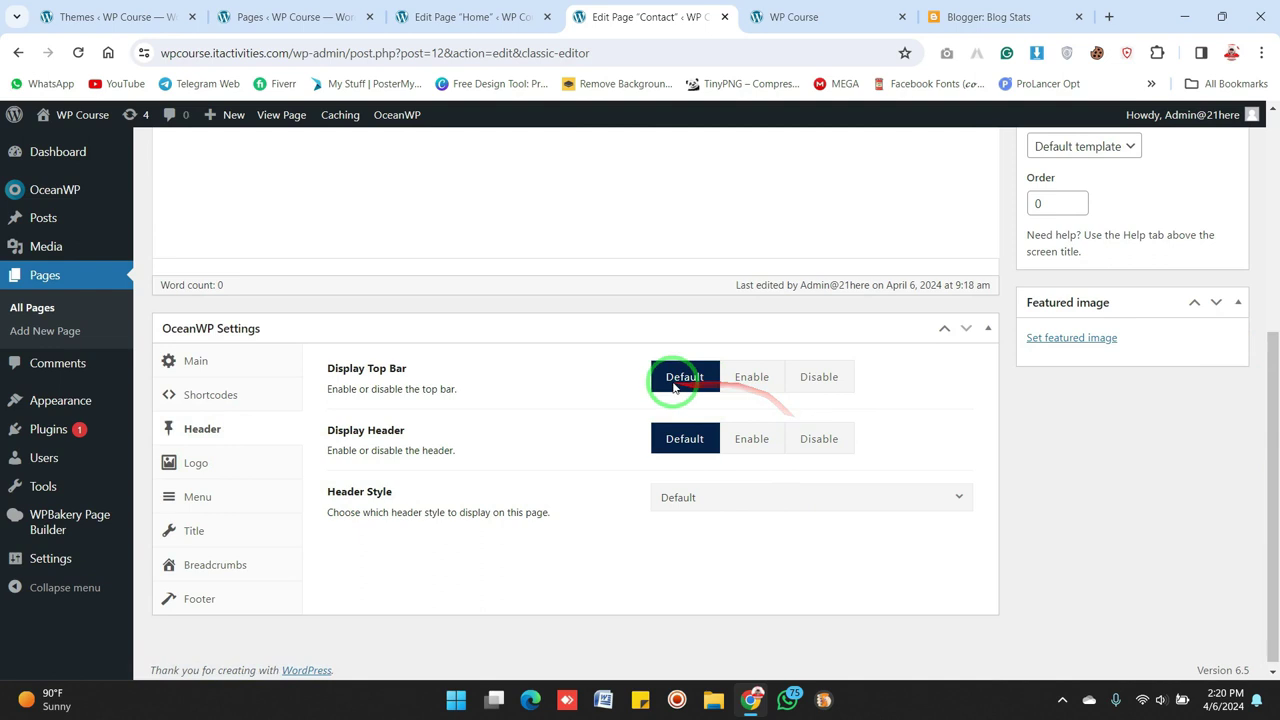
pyautogui.click(765, 388)
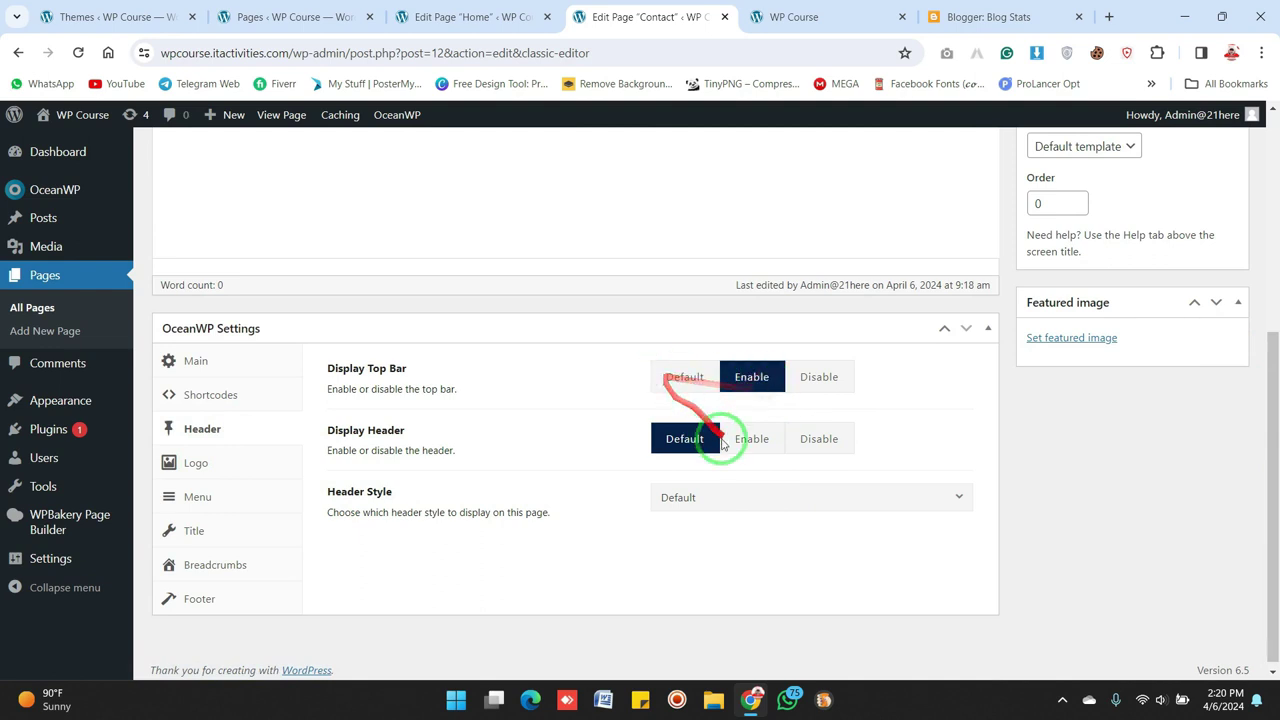
# - Set Display Top Bar back to Default on the Contact page and check the header area of the live WP Course site
pyautogui.click(684, 379)
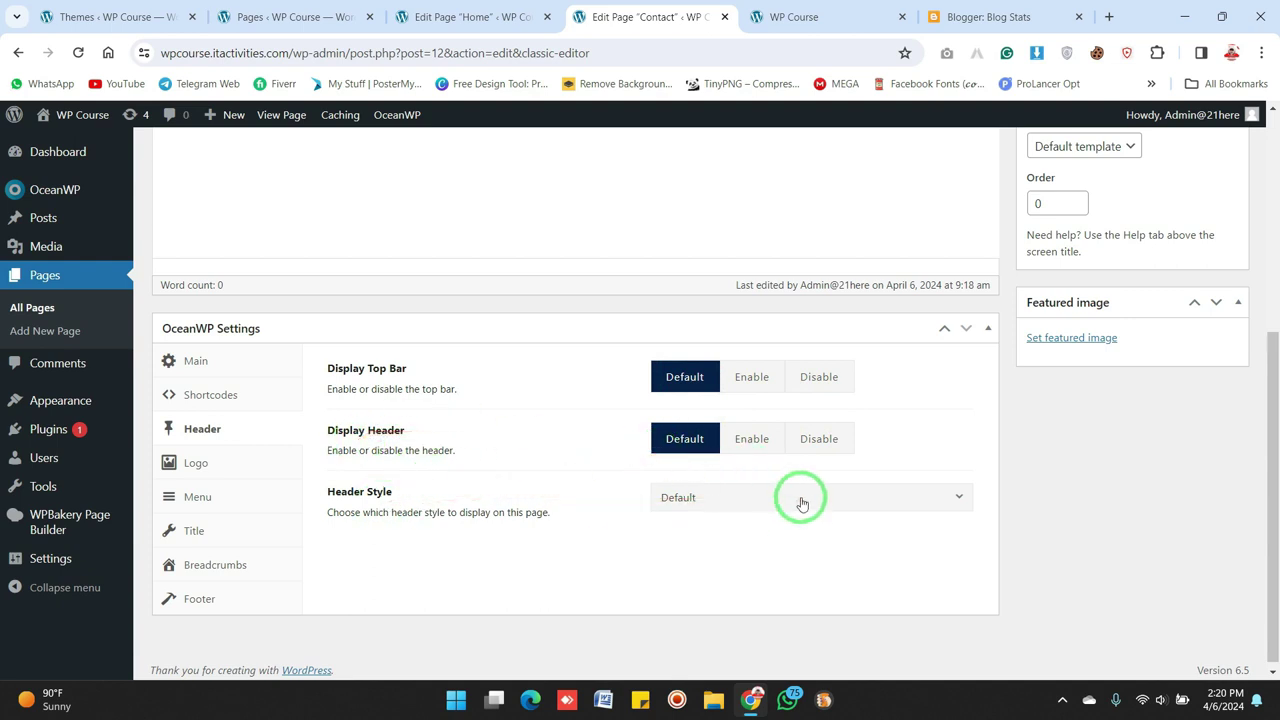
pyautogui.click(841, 8)
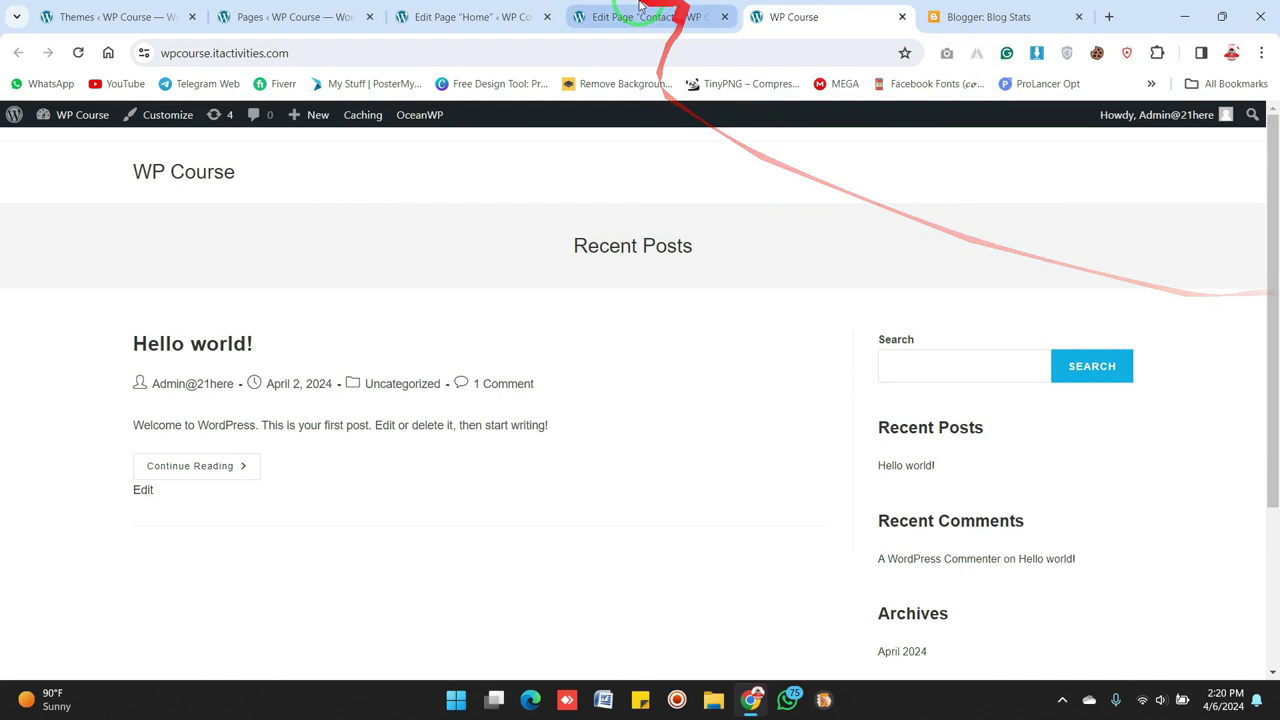
pyautogui.click(672, 18)
# - Look through the Header Style choices from Minimal to Custom Header, comparing them with the live site, and leave the style unchanged
pyautogui.click(759, 507)
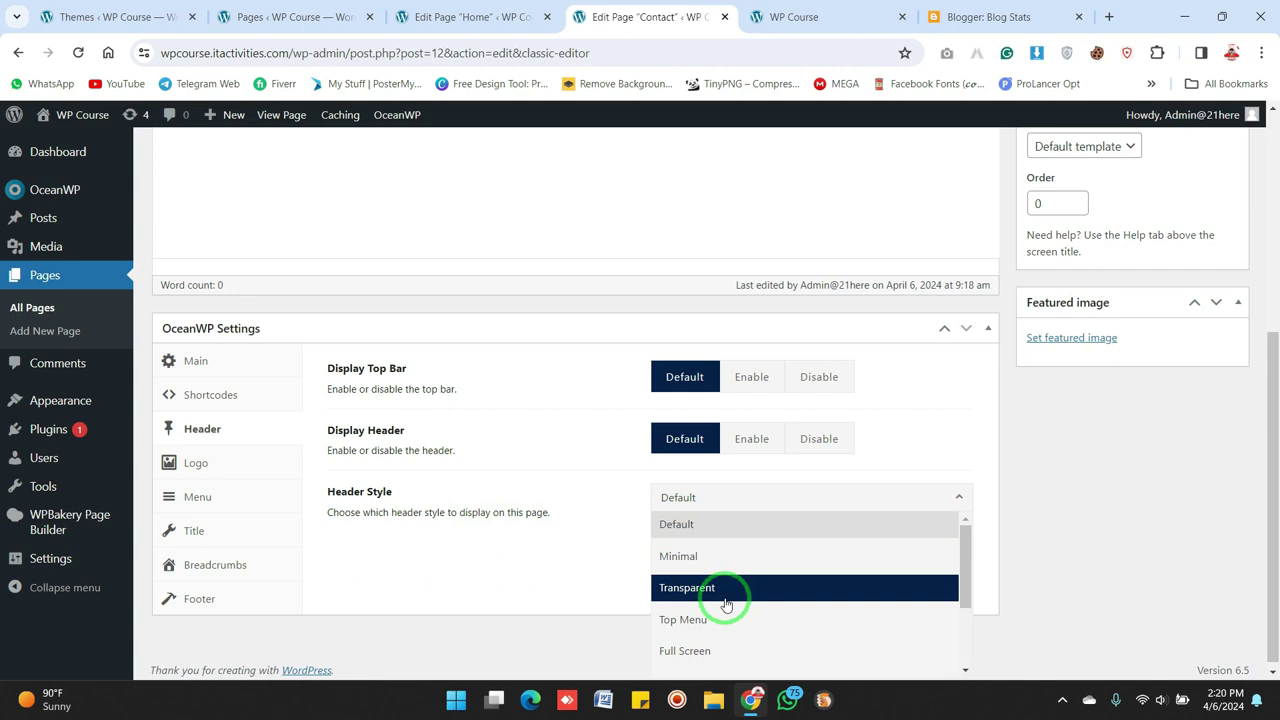
pyautogui.click(776, 16)
pyautogui.click(655, 16)
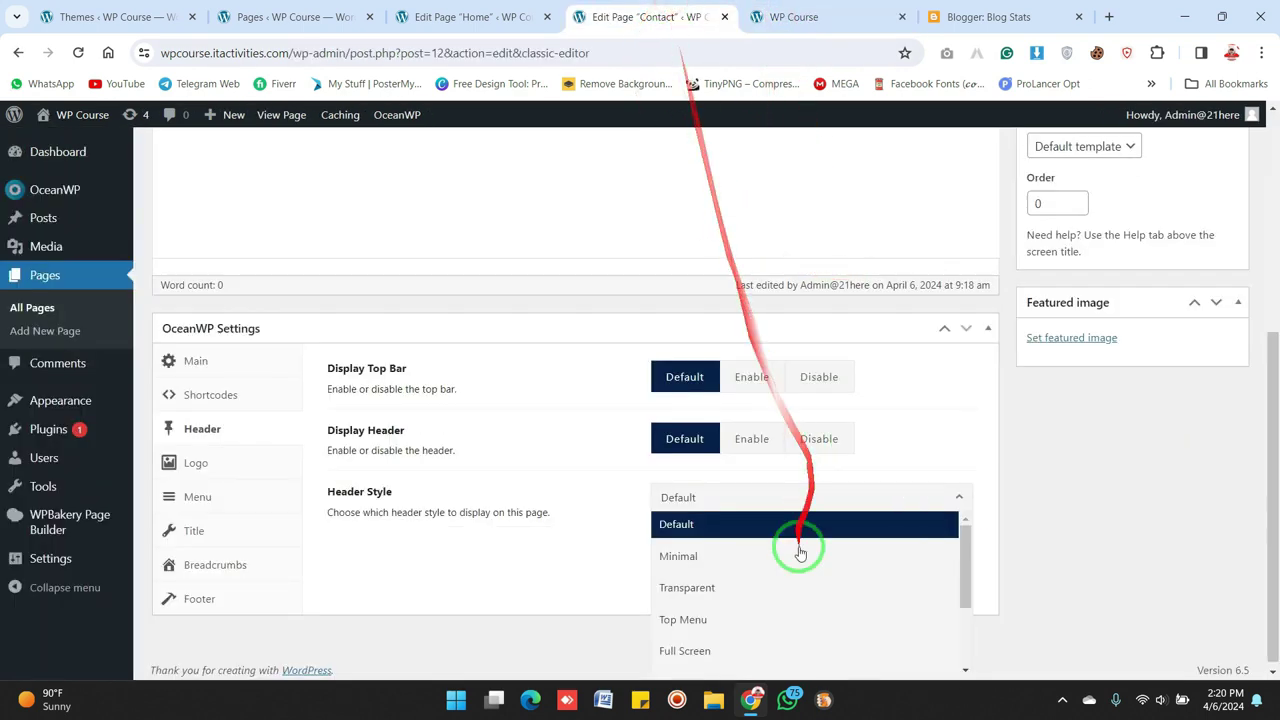
pyautogui.moveTo(962, 590); pyautogui.dragTo(971, 563)
pyautogui.scroll(-1, 966, 591)
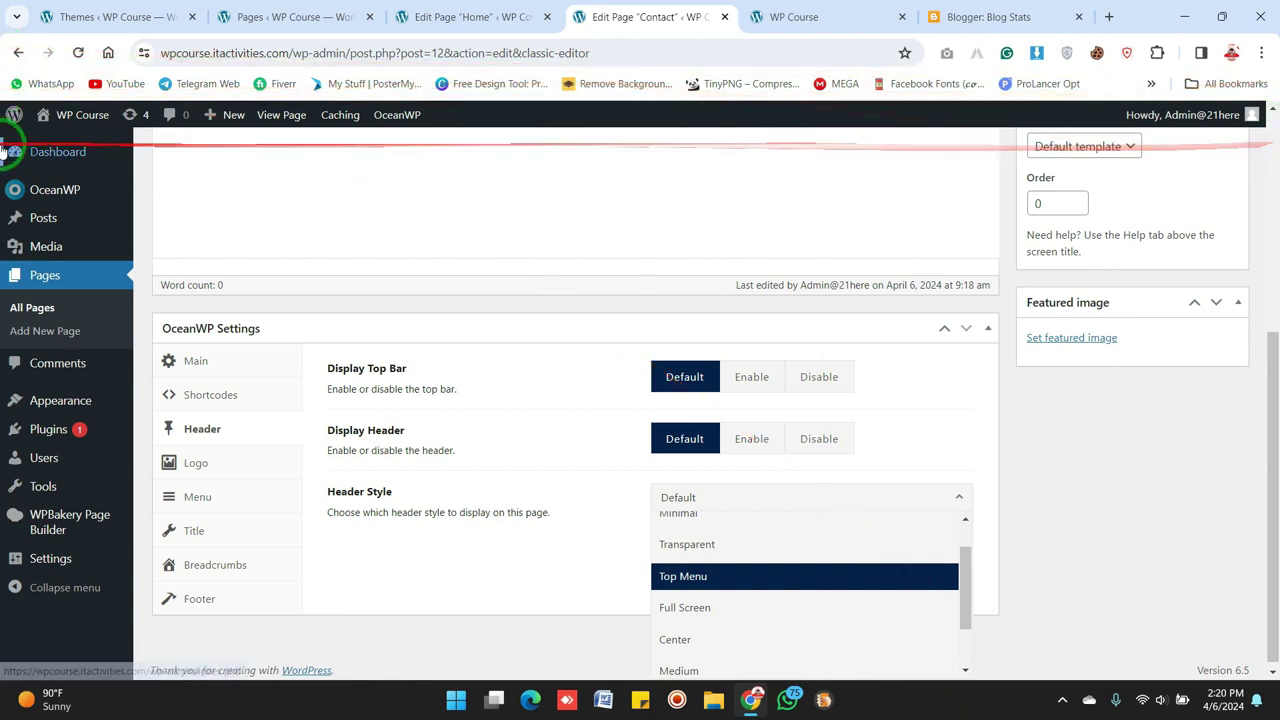
pyautogui.moveTo(10, 117)
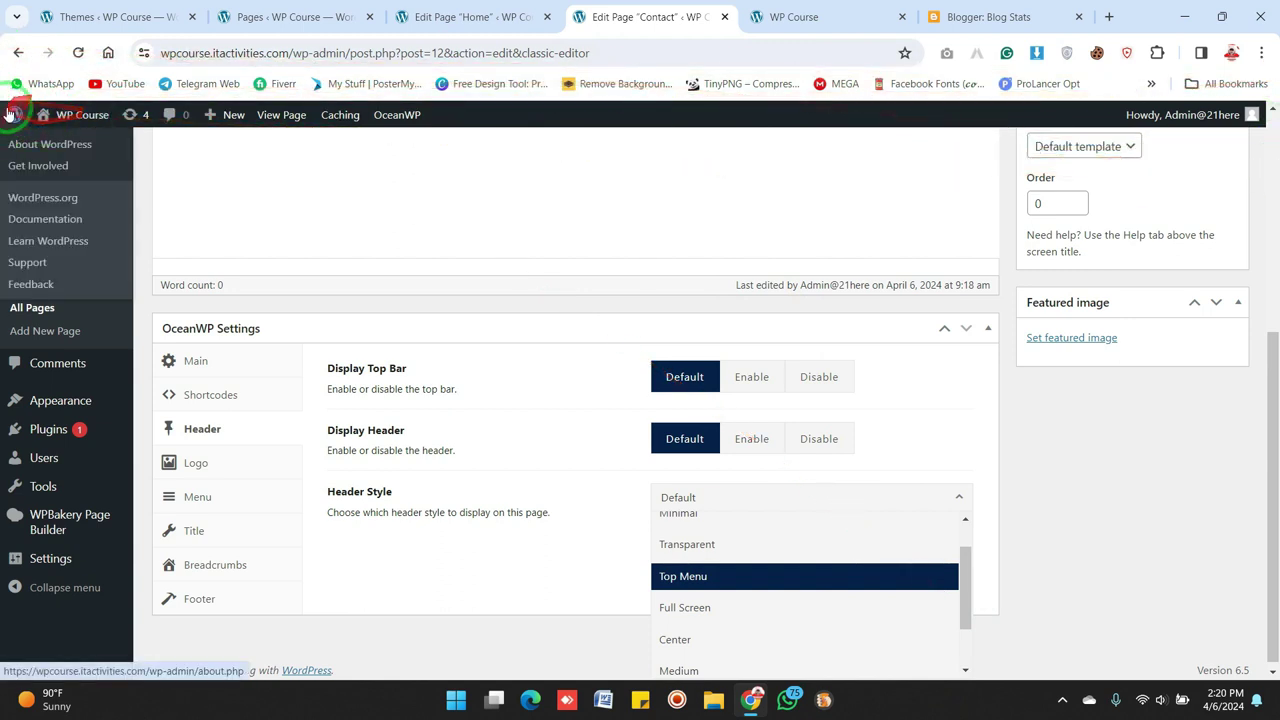
pyautogui.moveTo(1251, 114)
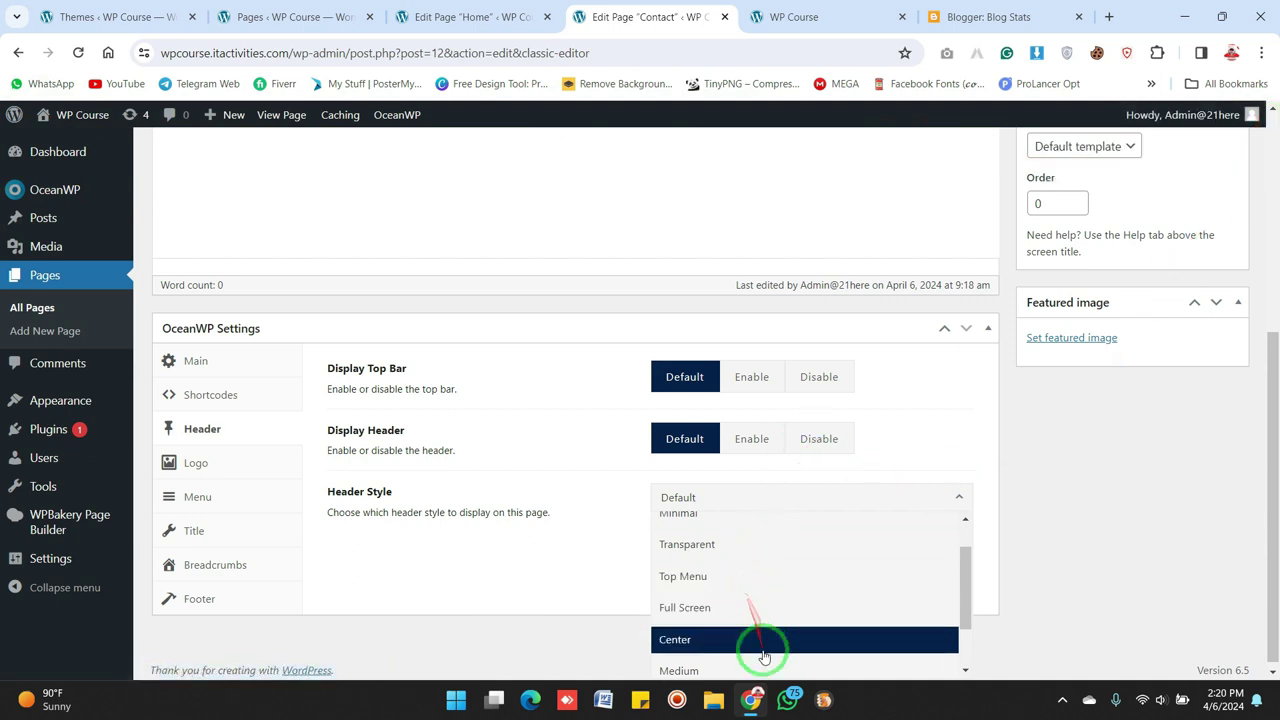
pyautogui.scroll(-2, 963, 660)
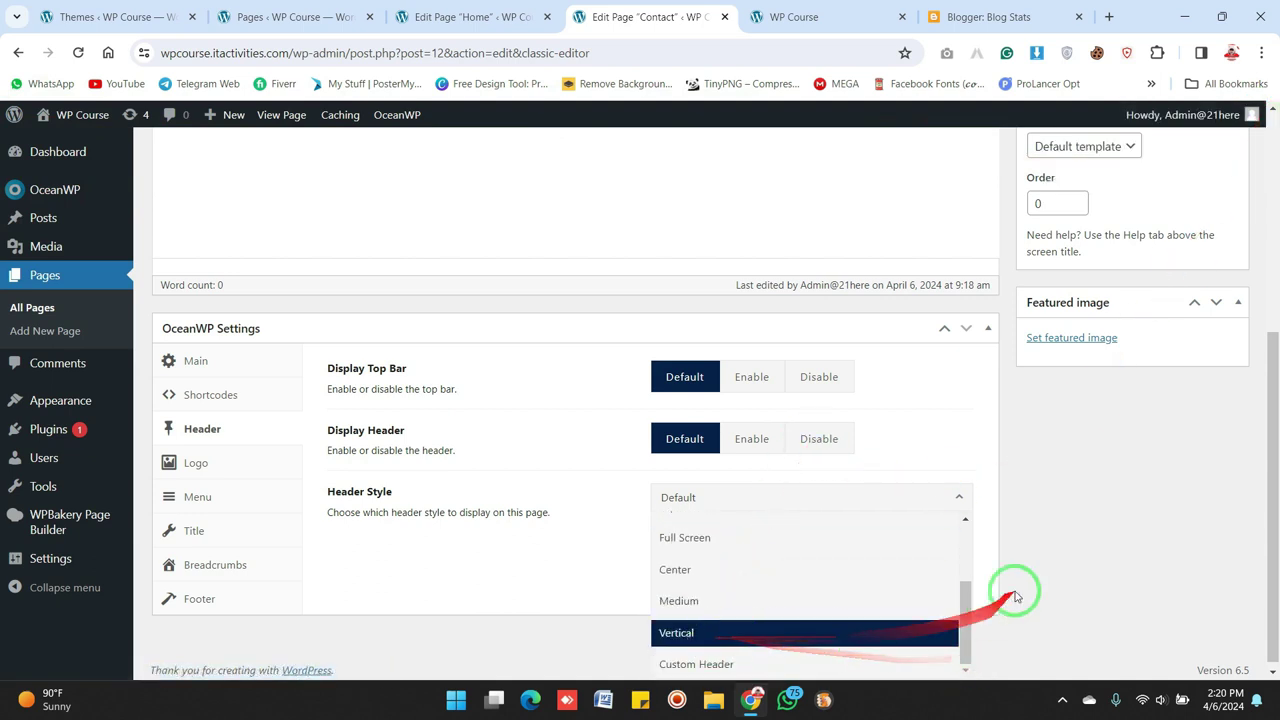
pyautogui.click(1060, 538)
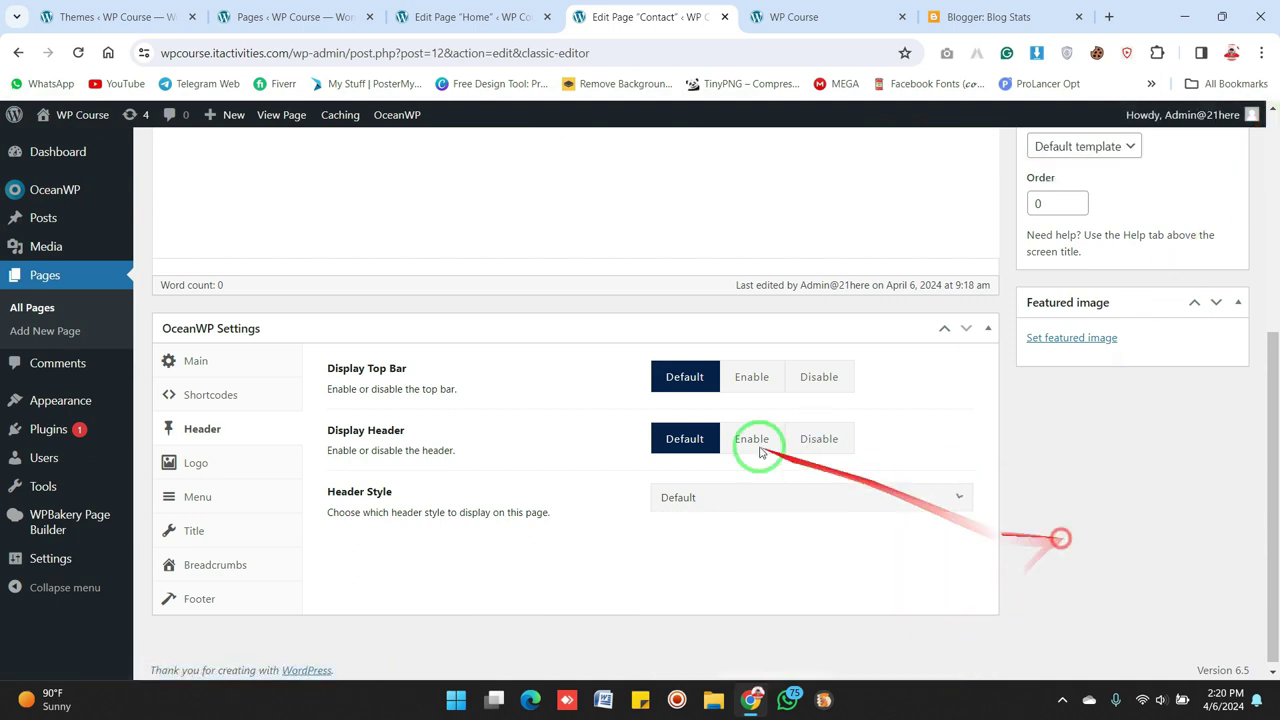
# - Examine the Contact page's Logo settings, from the logo and retina logo images to the maximum width and height fields
pyautogui.click(249, 474)
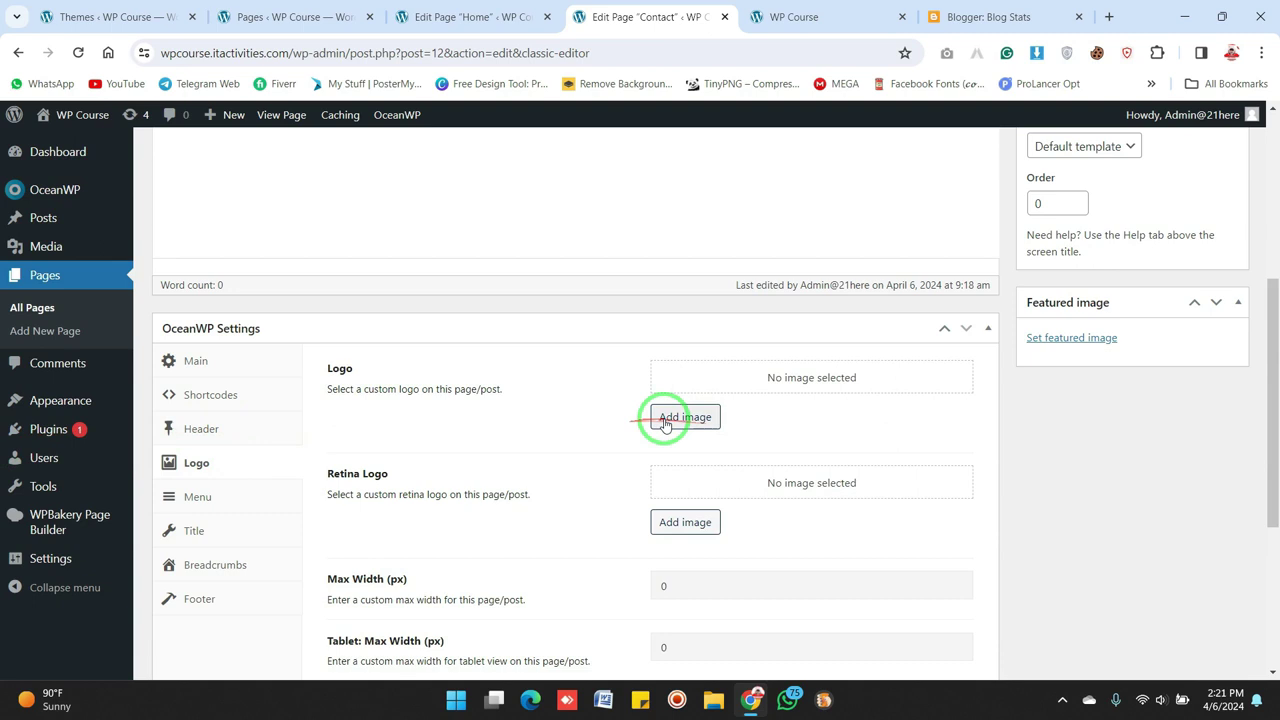
pyautogui.moveTo(1271, 386); pyautogui.dragTo(1271, 443)
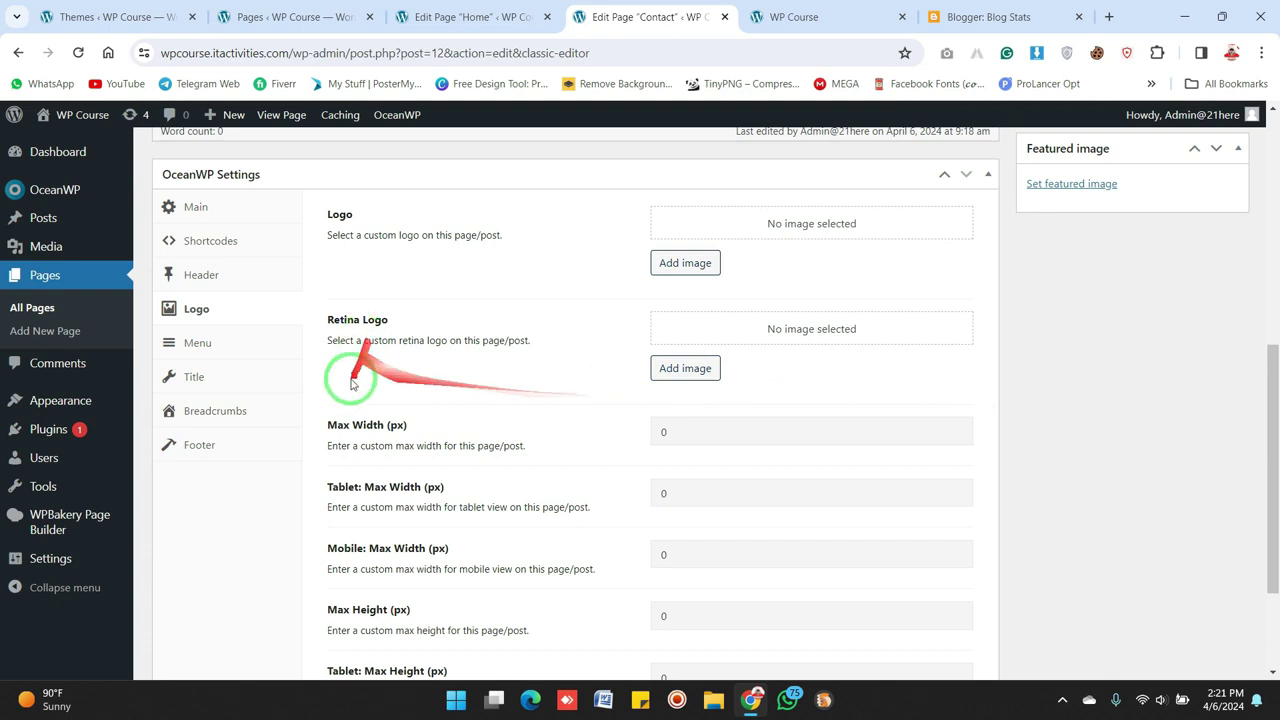
pyautogui.moveTo(1273, 377); pyautogui.dragTo(1226, 434)
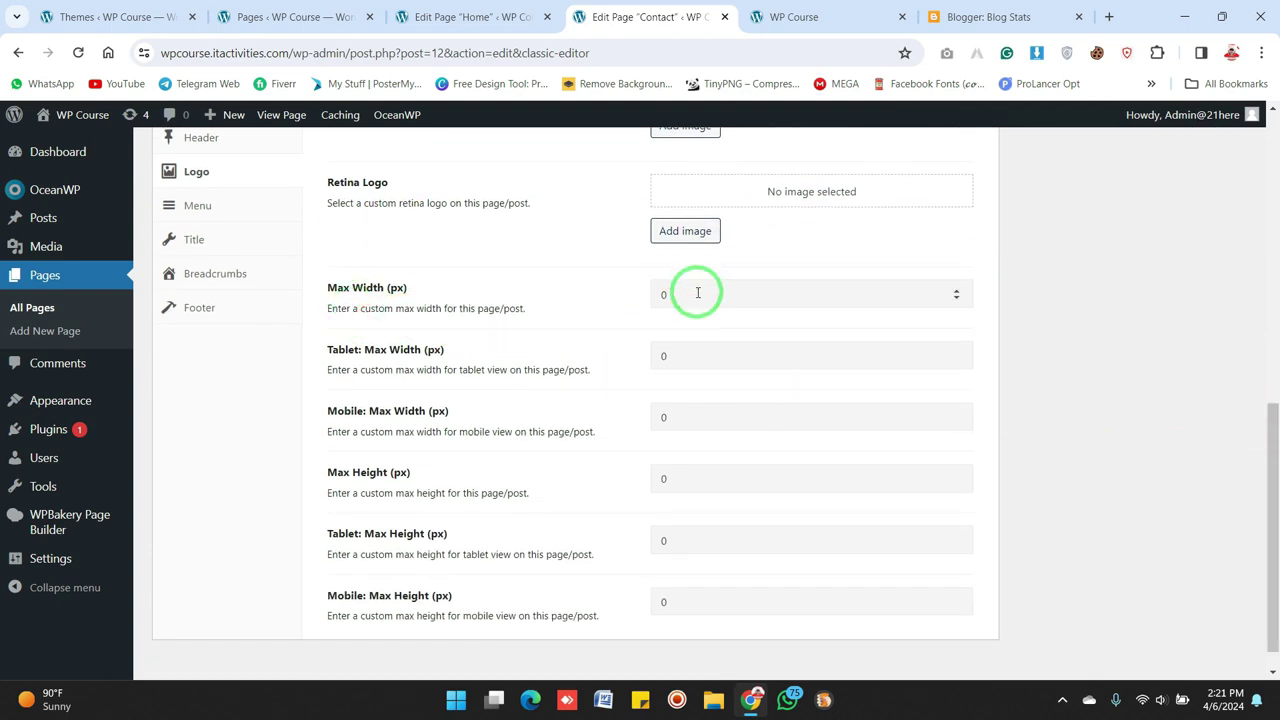
pyautogui.moveTo(471, 413); pyautogui.dragTo(323, 416)
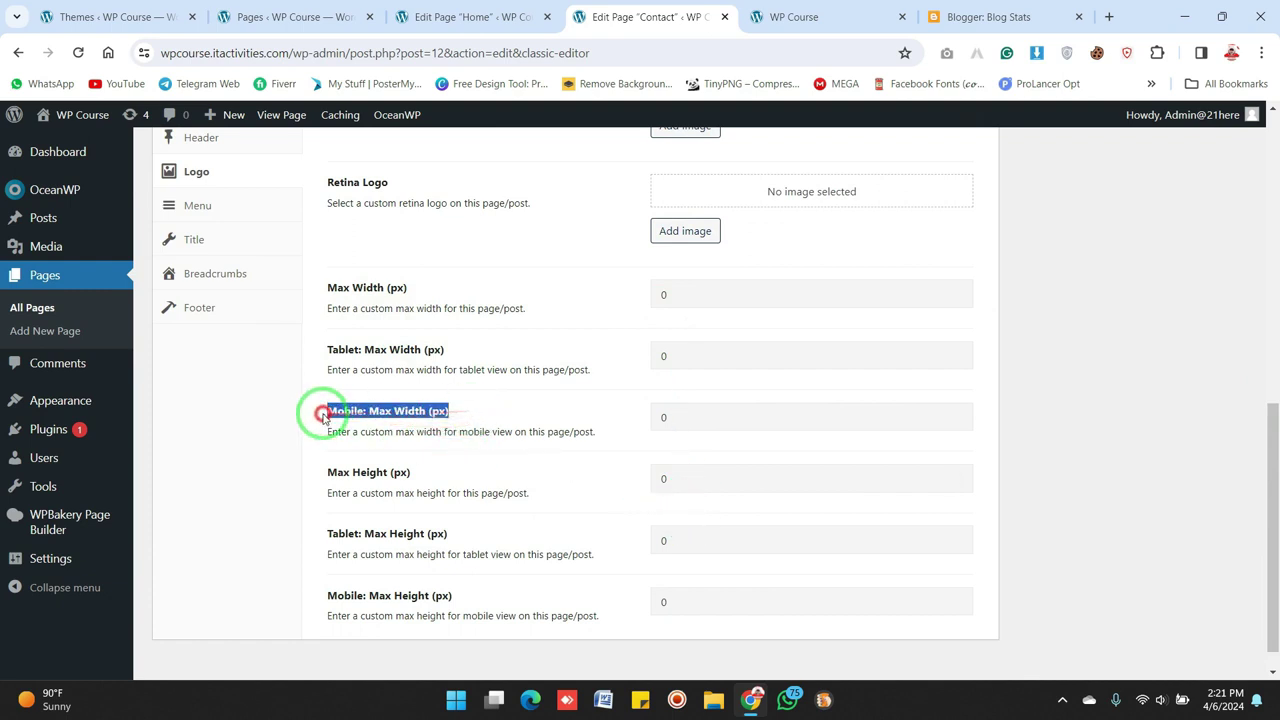
pyautogui.moveTo(460, 493); pyautogui.dragTo(440, 491)
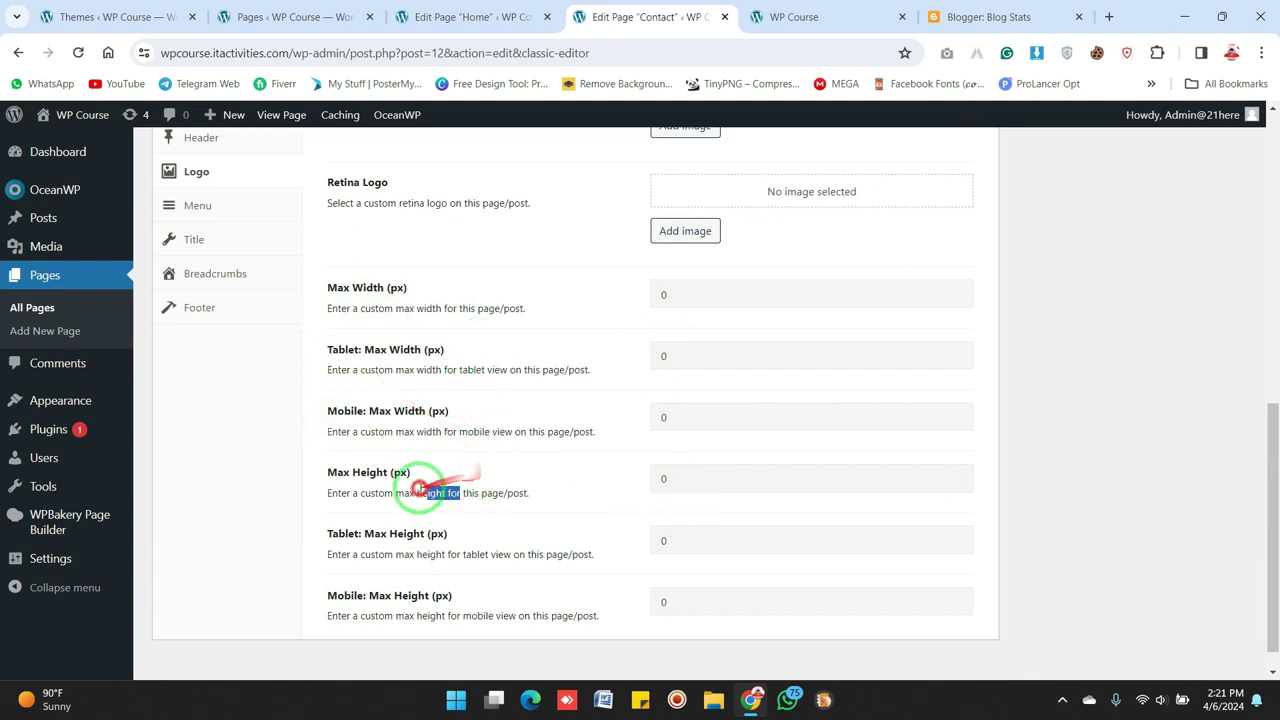
pyautogui.moveTo(1274, 491); pyautogui.dragTo(1274, 340)
# - Examine the Menu settings' Main Navigation Menu and Typography options, including the Font Family, Font Weight and Text Transform choices
pyautogui.click(226, 484)
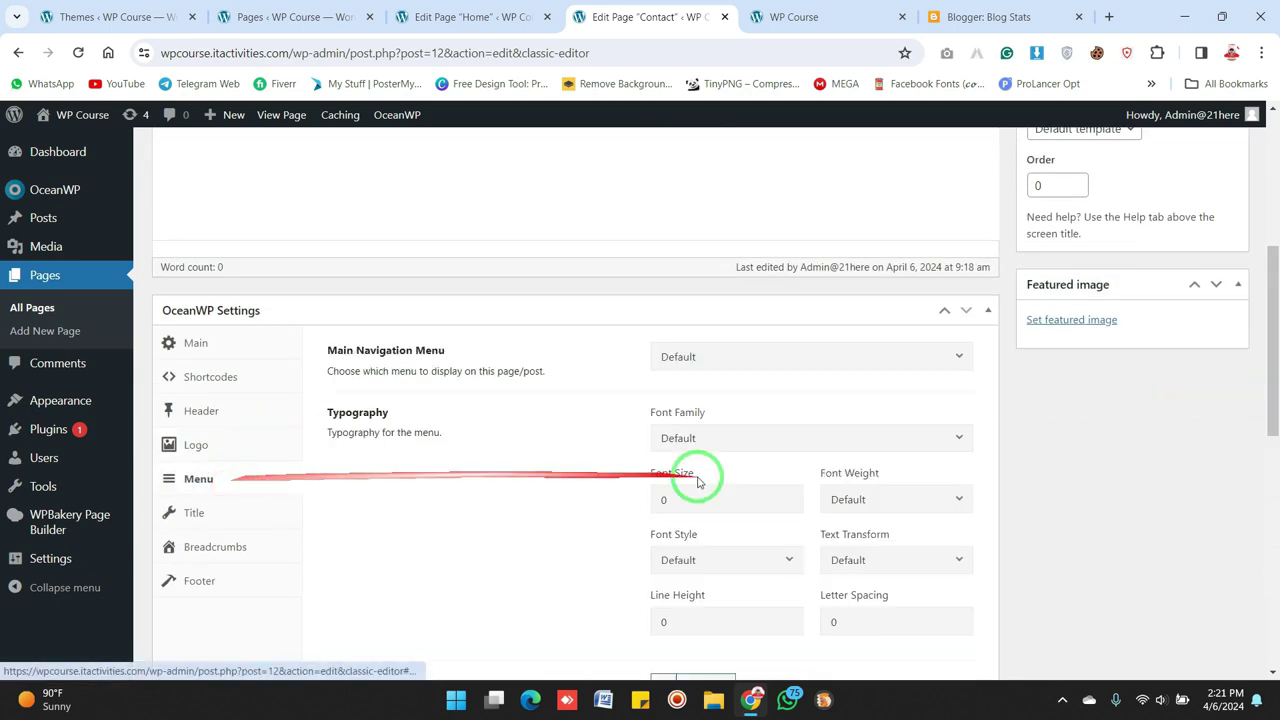
pyautogui.scroll(-2, 1260, 363)
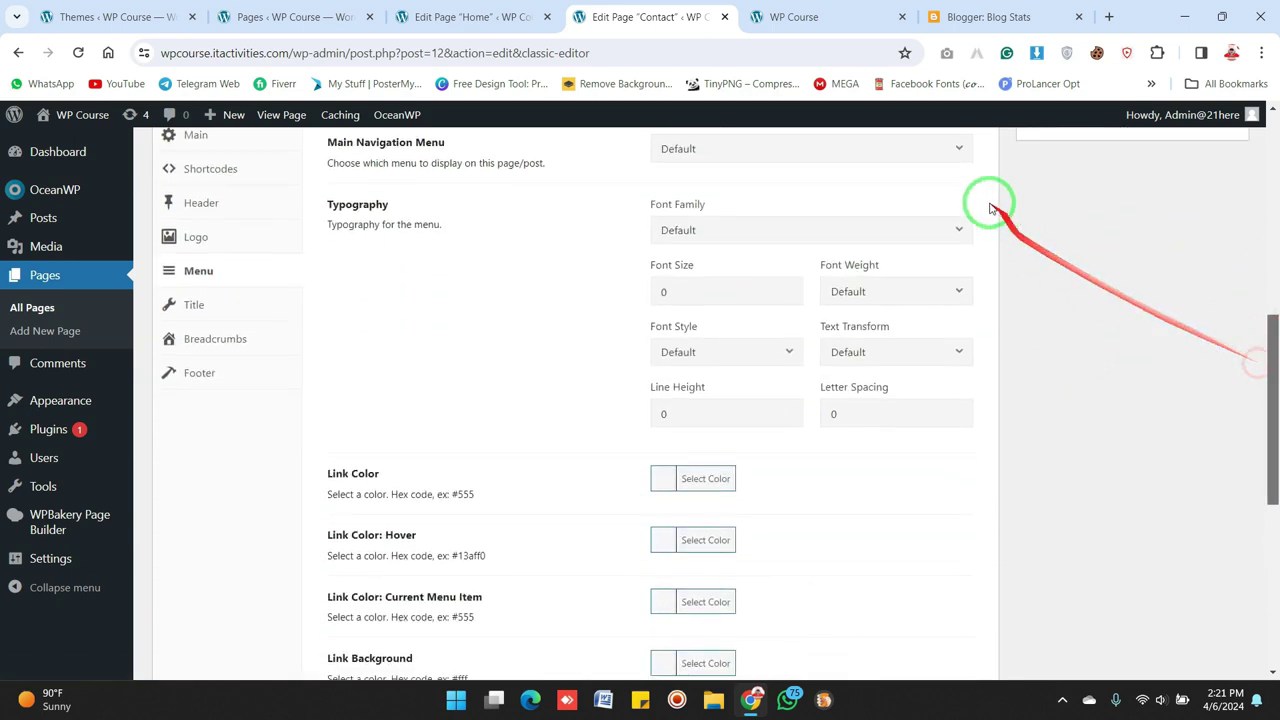
pyautogui.click(871, 156)
pyautogui.click(705, 230)
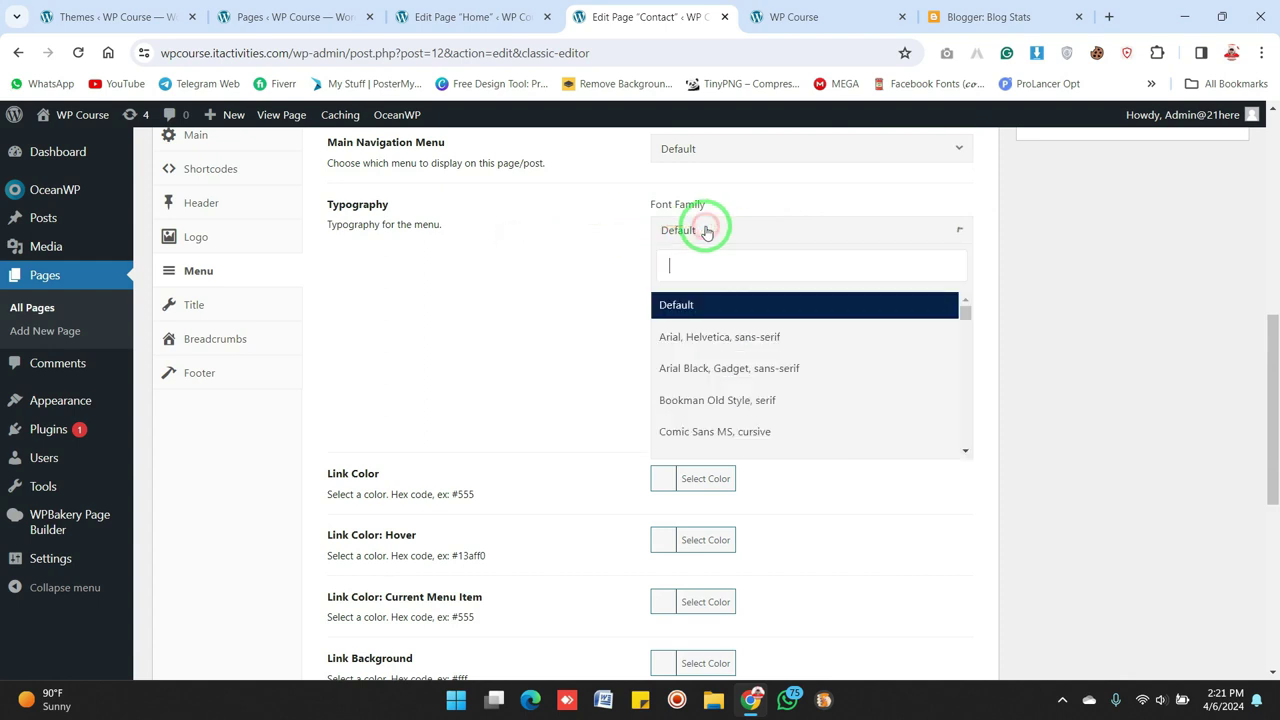
pyautogui.click(460, 388)
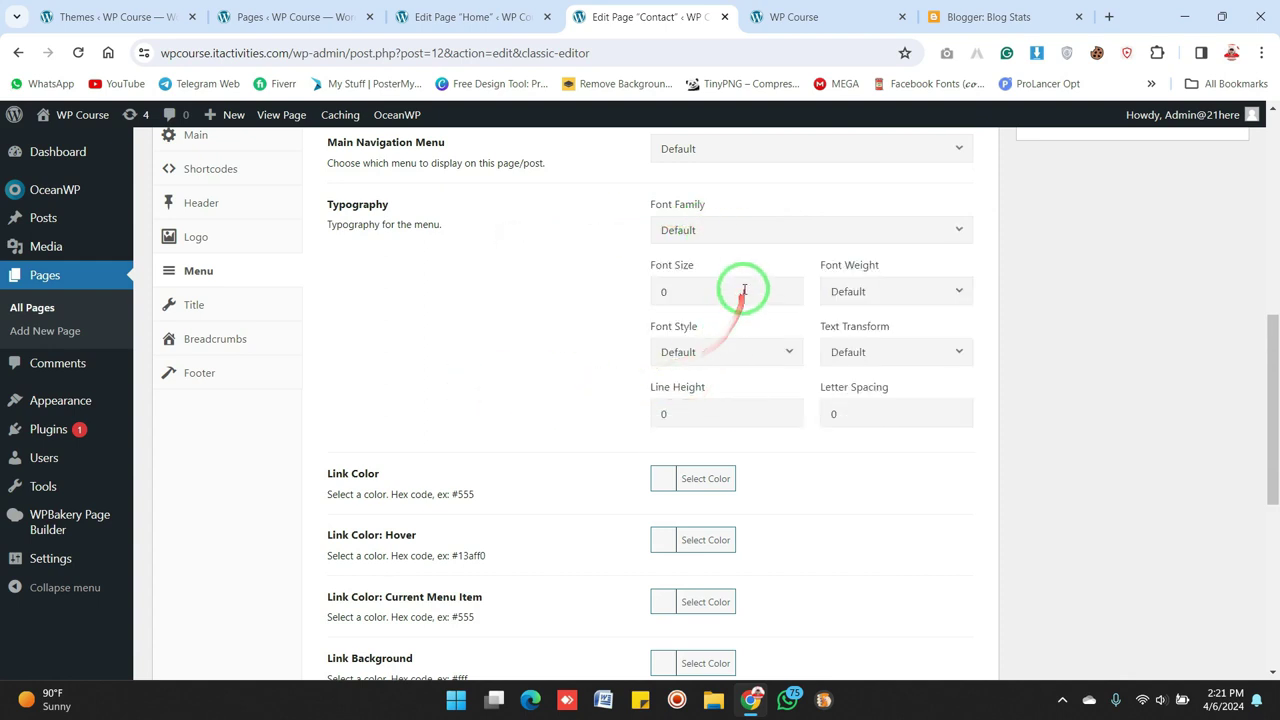
pyautogui.click(883, 292)
pyautogui.click(883, 292)
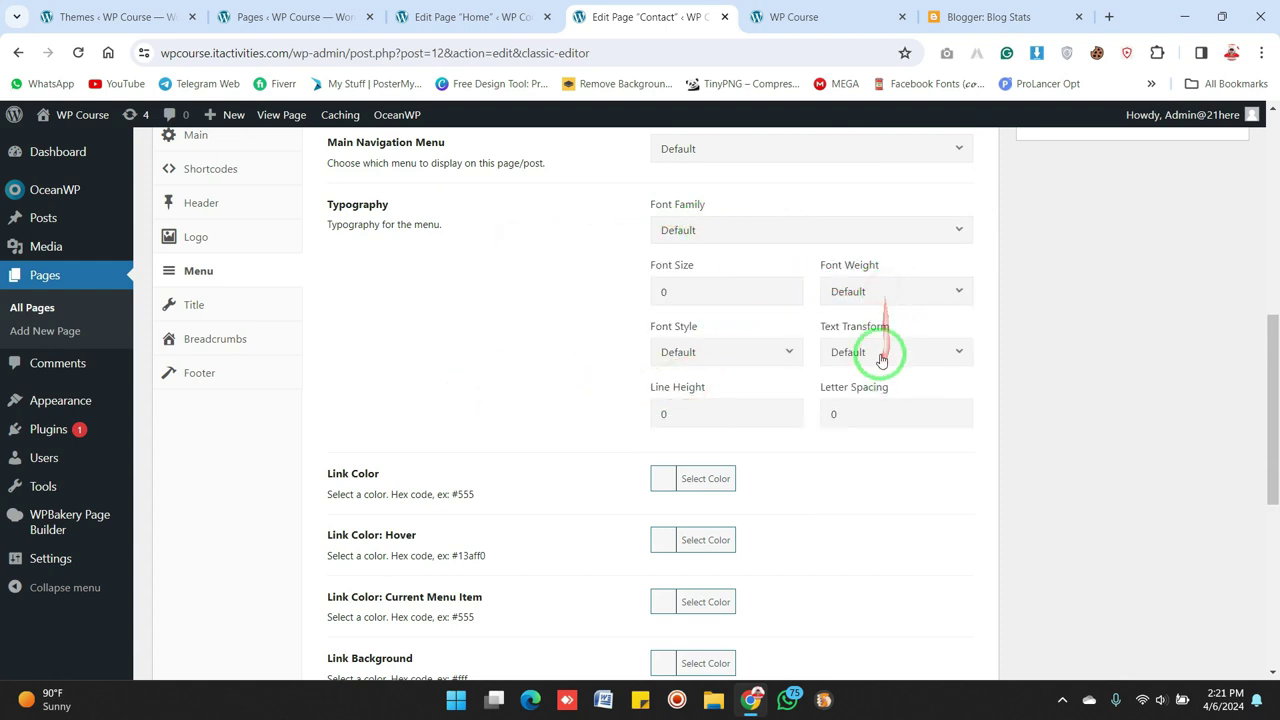
pyautogui.click(881, 355)
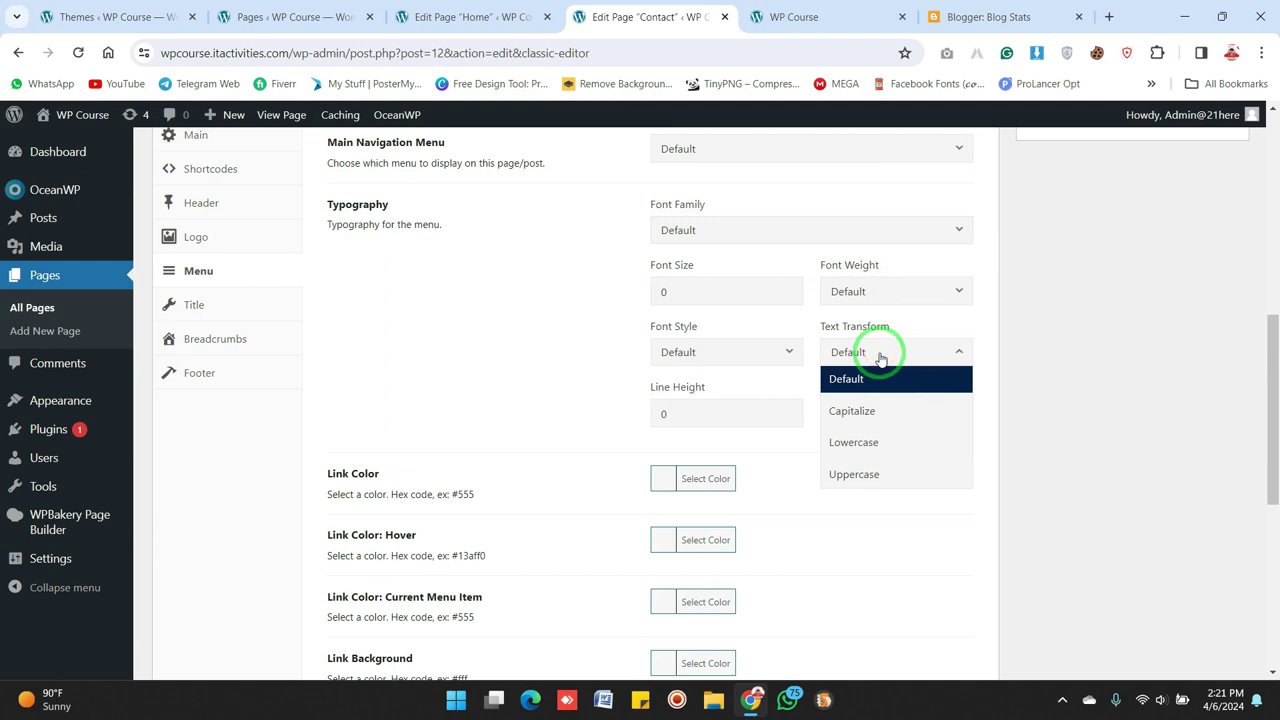
pyautogui.click(1047, 396)
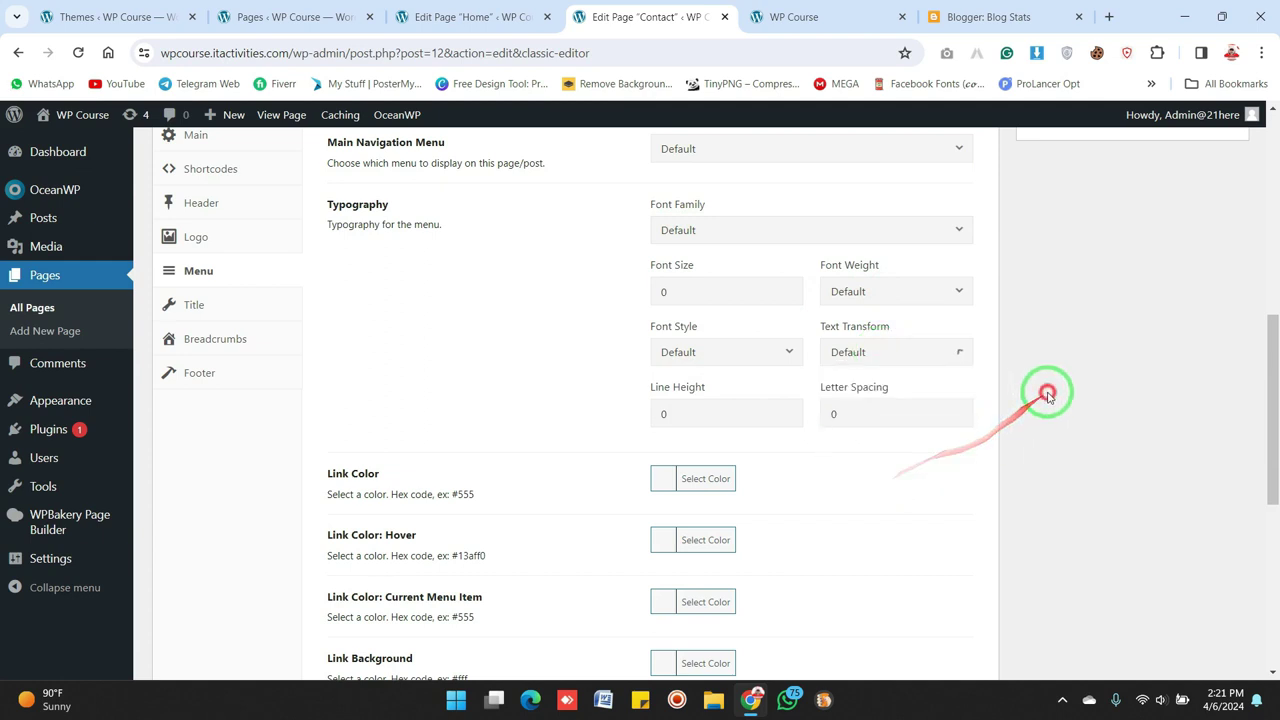
# - Look through the menu's link colour and background settings, viewing the colour pickers for Link Color and Link Color: Hover
pyautogui.scroll(-2, 1200, 420)
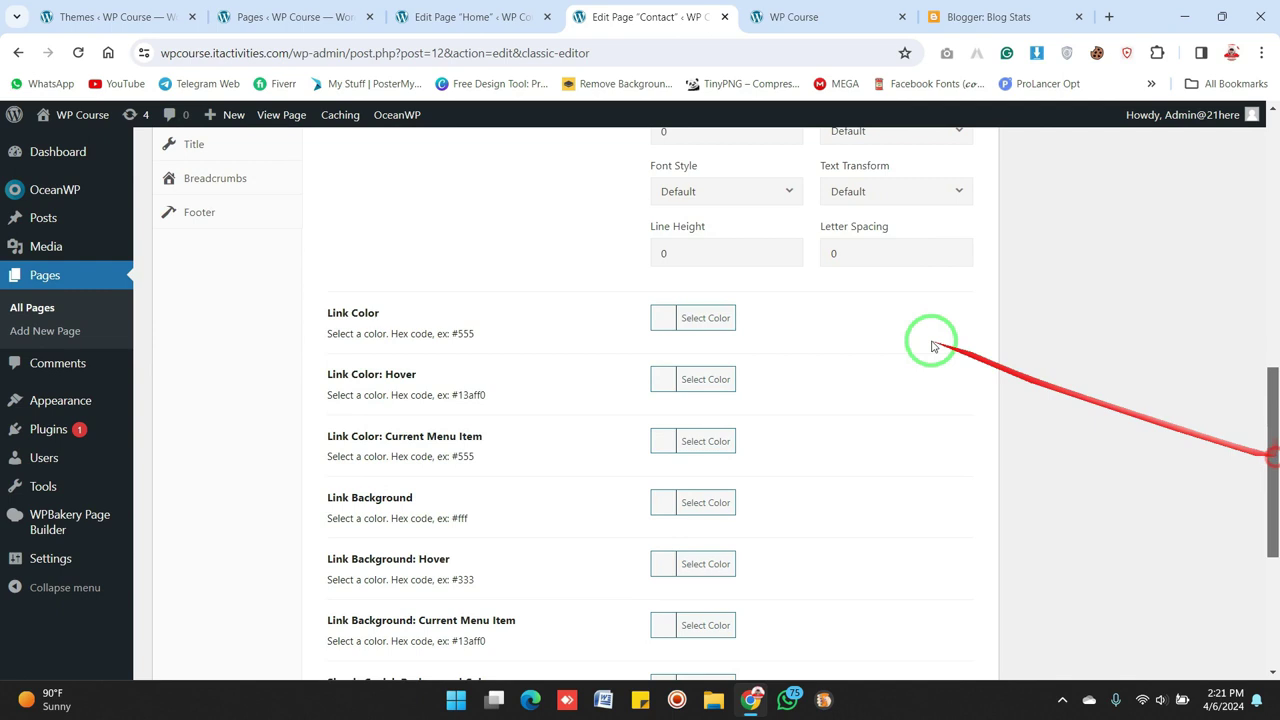
pyautogui.click(701, 325)
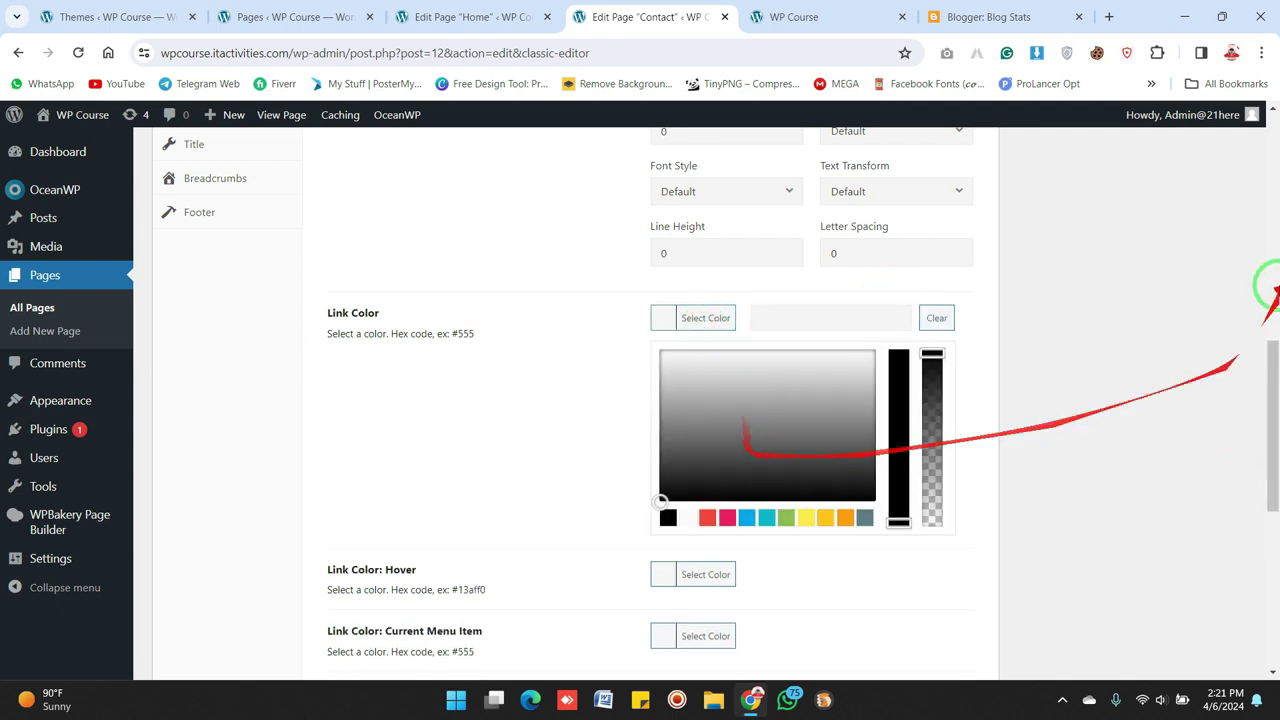
pyautogui.scroll(-2, 1262, 400)
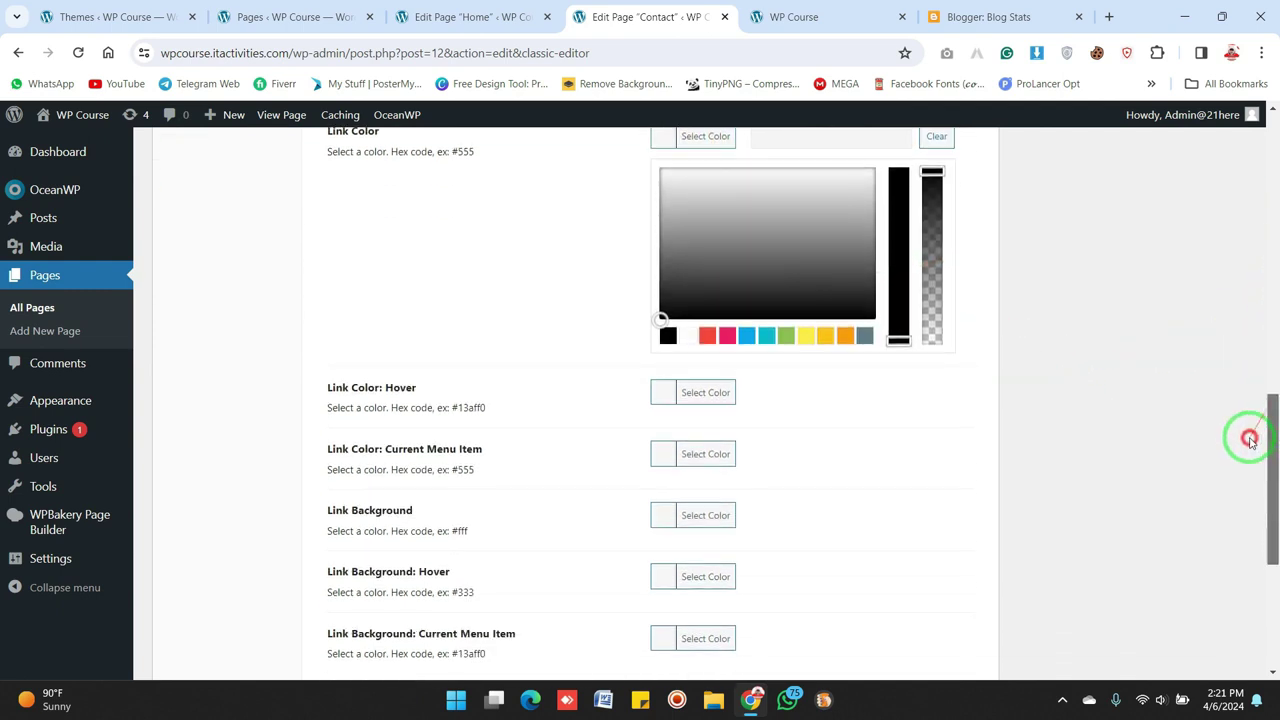
pyautogui.click(729, 400)
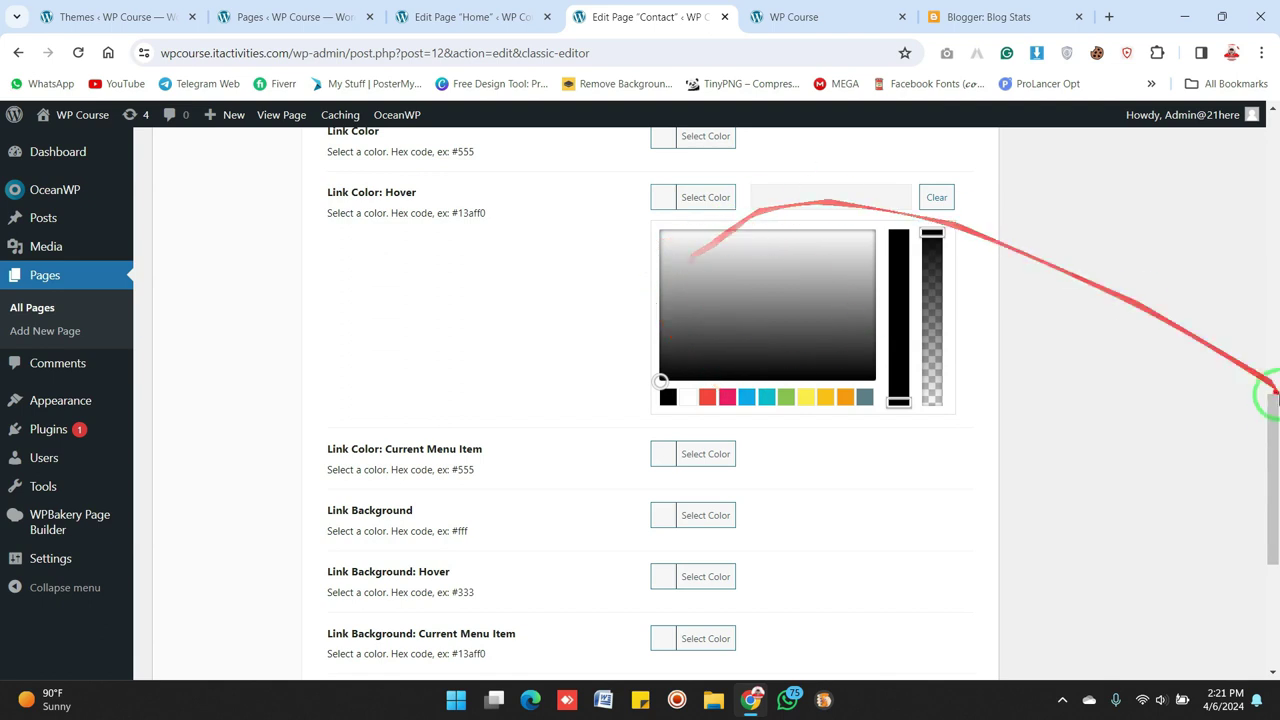
pyautogui.moveTo(1266, 455); pyautogui.dragTo(1265, 480)
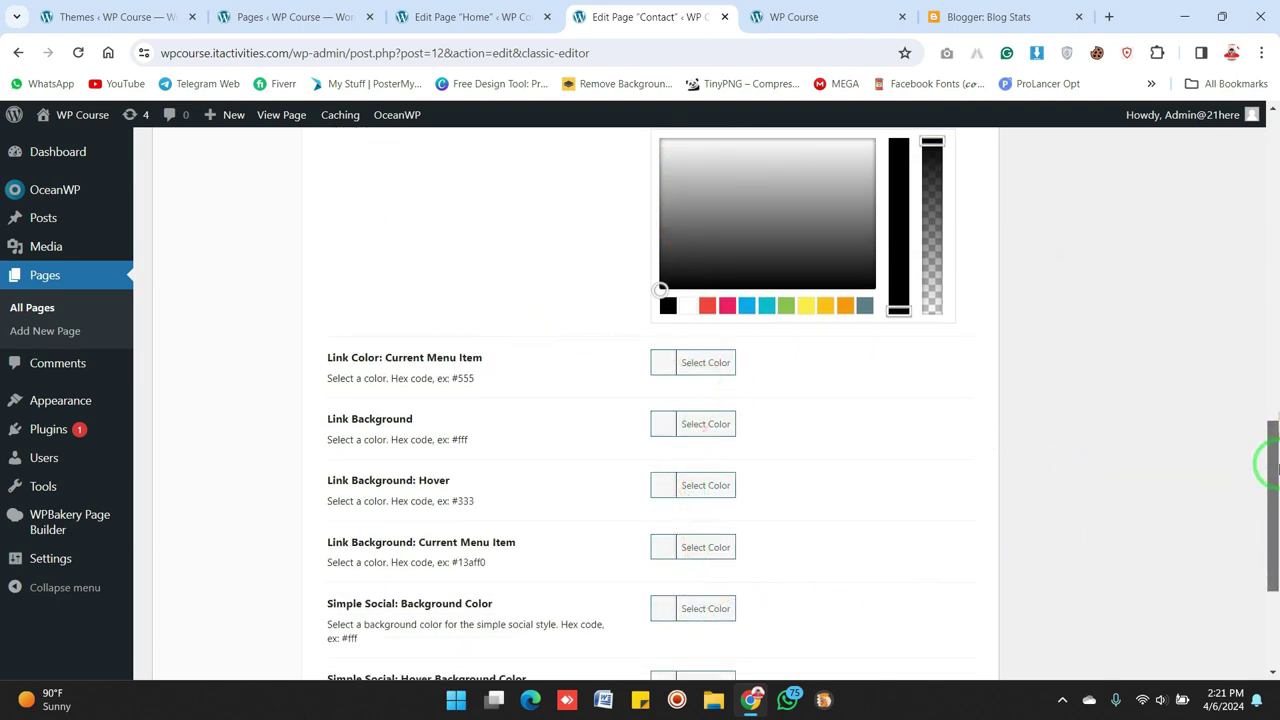
pyautogui.moveTo(1270, 515); pyautogui.dragTo(1237, 349)
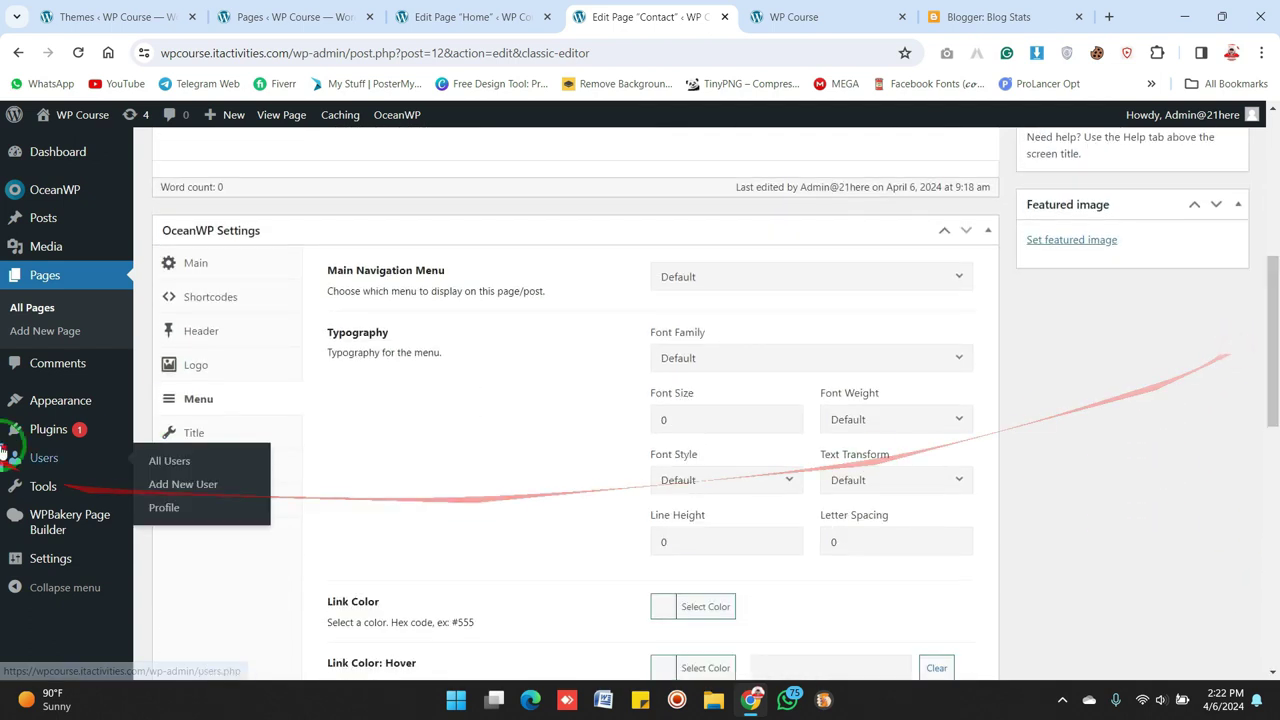
# - Review the Contact page's Title and Breadcrumbs settings and check the title area of the live WP Course site
pyautogui.click(212, 438)
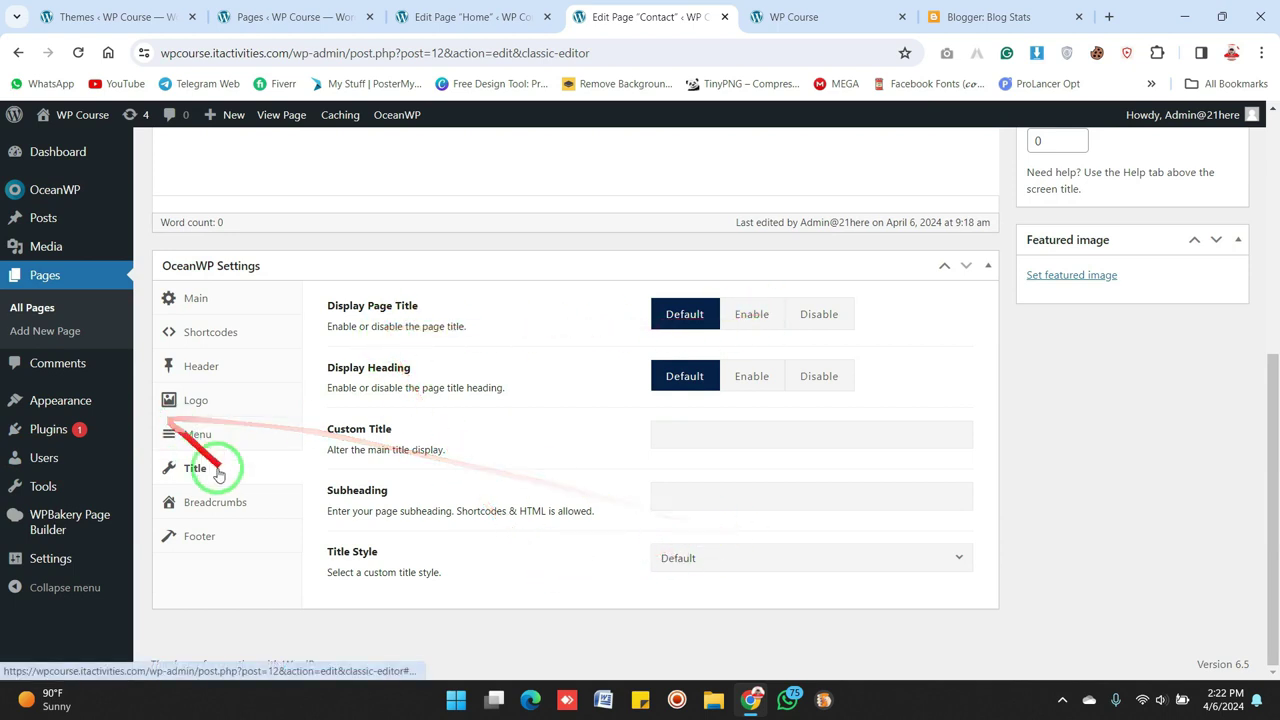
pyautogui.click(229, 508)
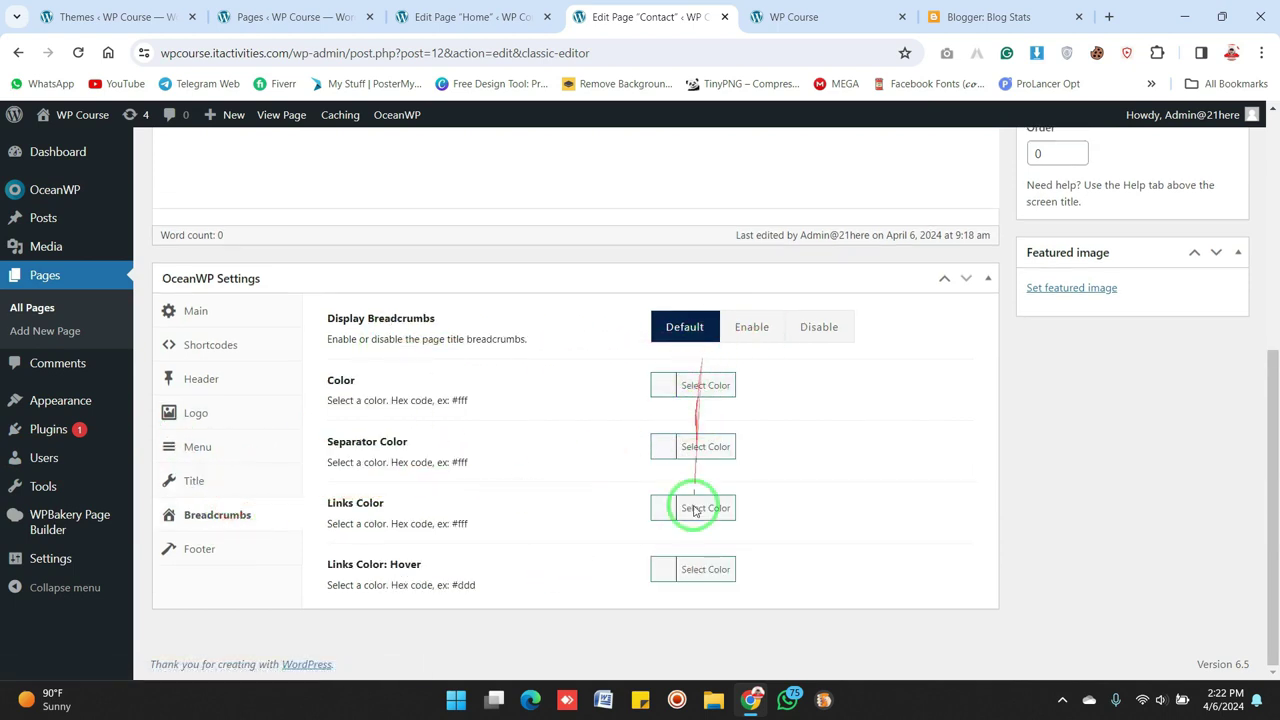
pyautogui.click(825, 15)
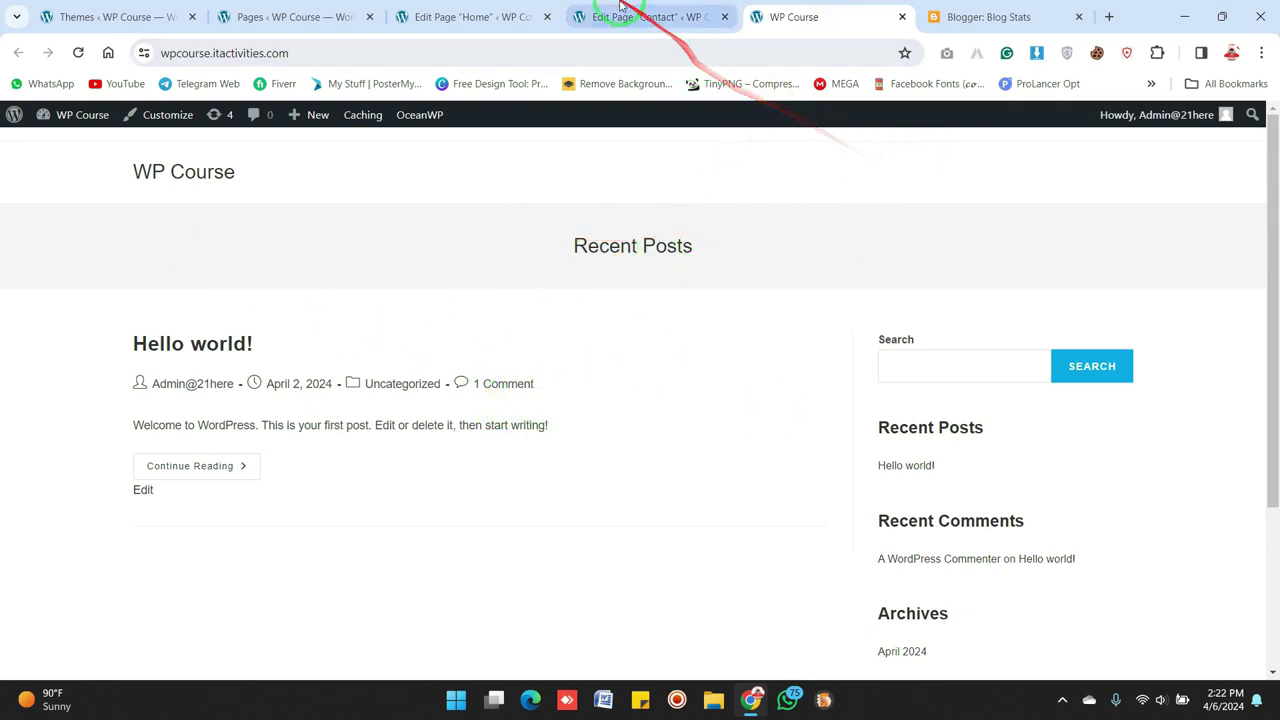
# - Open the itactivities.com website in a new browser tab
pyautogui.click(1107, 17)
pyautogui.write('itactivities.com.pk')
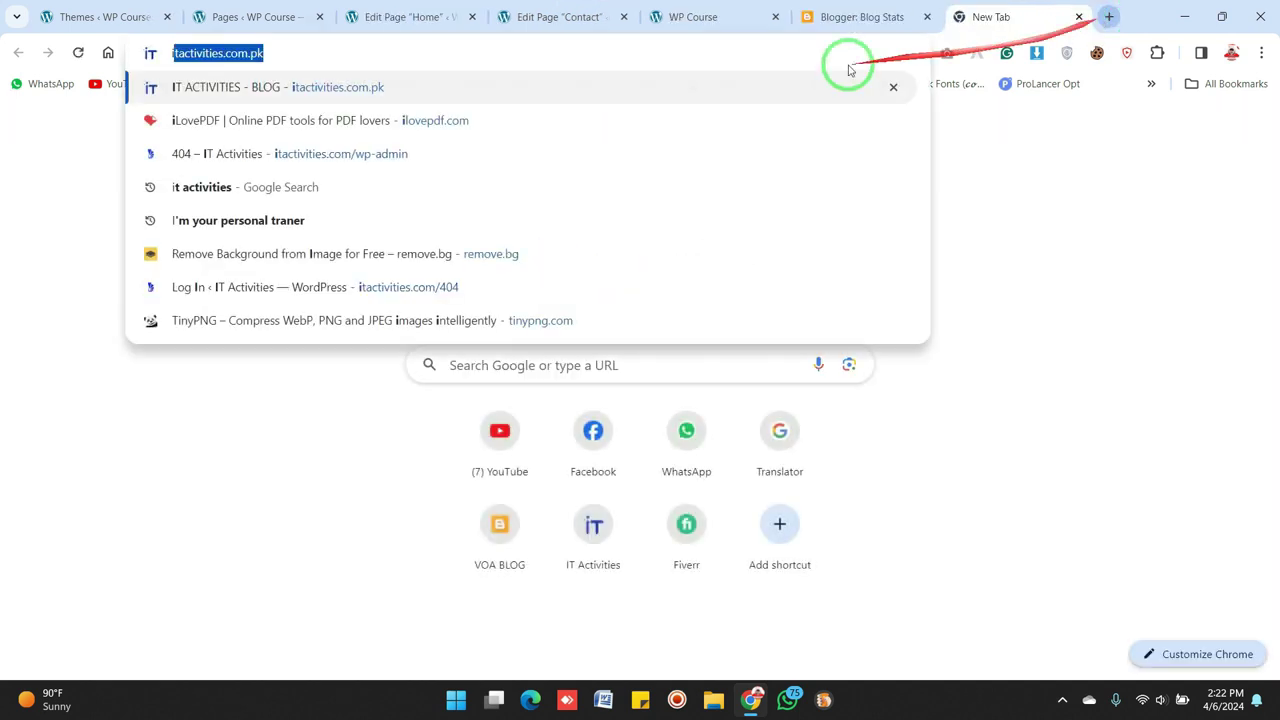
pyautogui.click(351, 50)
pyautogui.press('BackSpace')
pyautogui.press('BackSpace')
pyautogui.press('BackSpace')
pyautogui.press('Return')
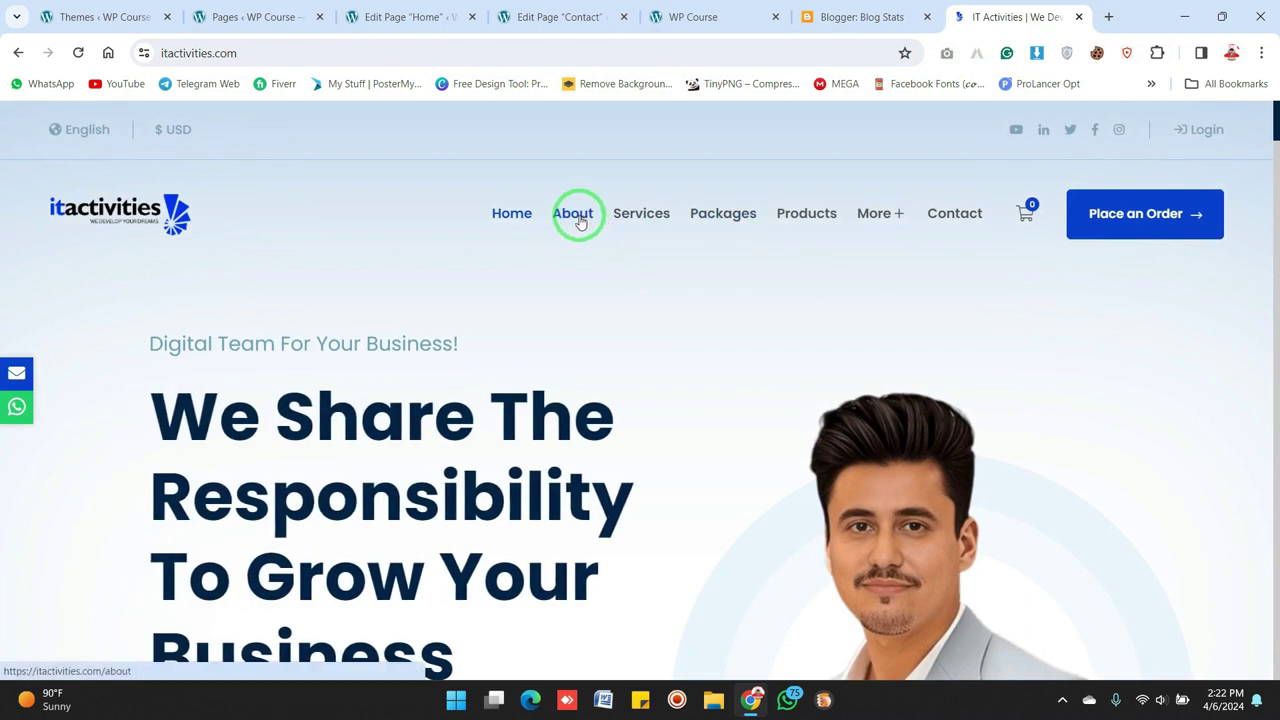
# - Examine the breadcrumb trail on the IT Activities About page, then return to the Contact page's Breadcrumbs settings
pyautogui.click(580, 221)
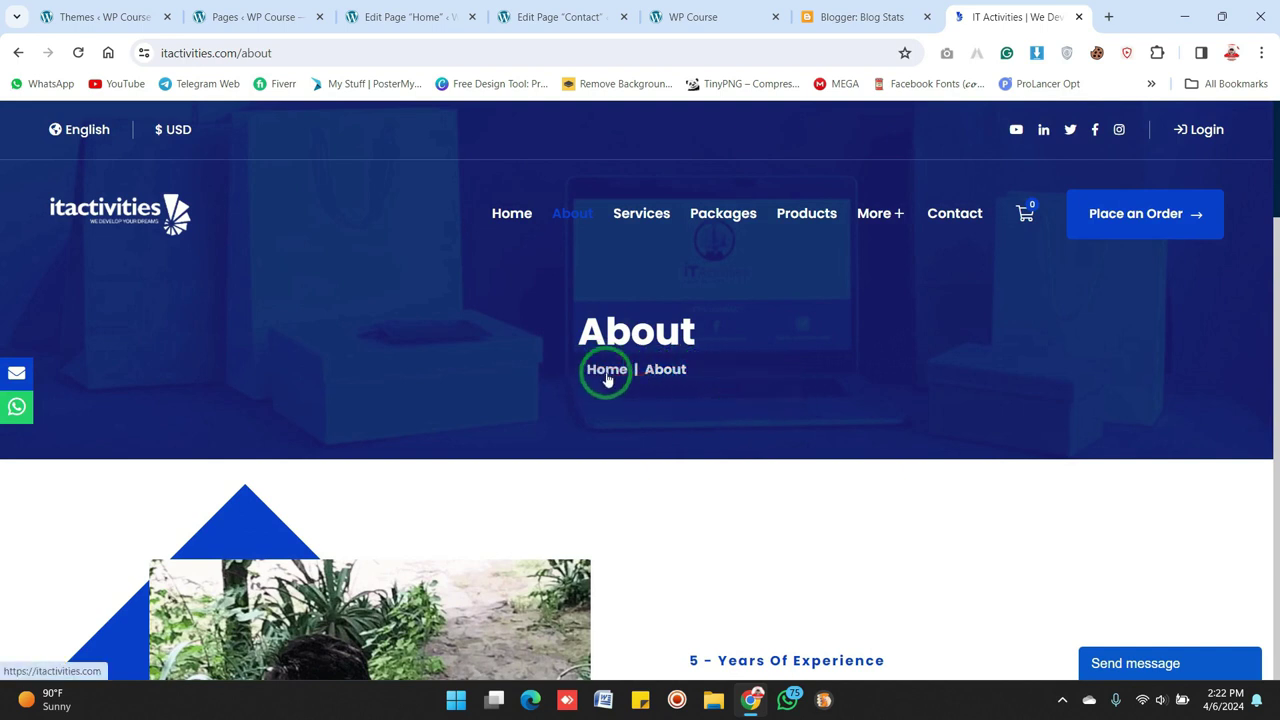
pyautogui.click(617, 371)
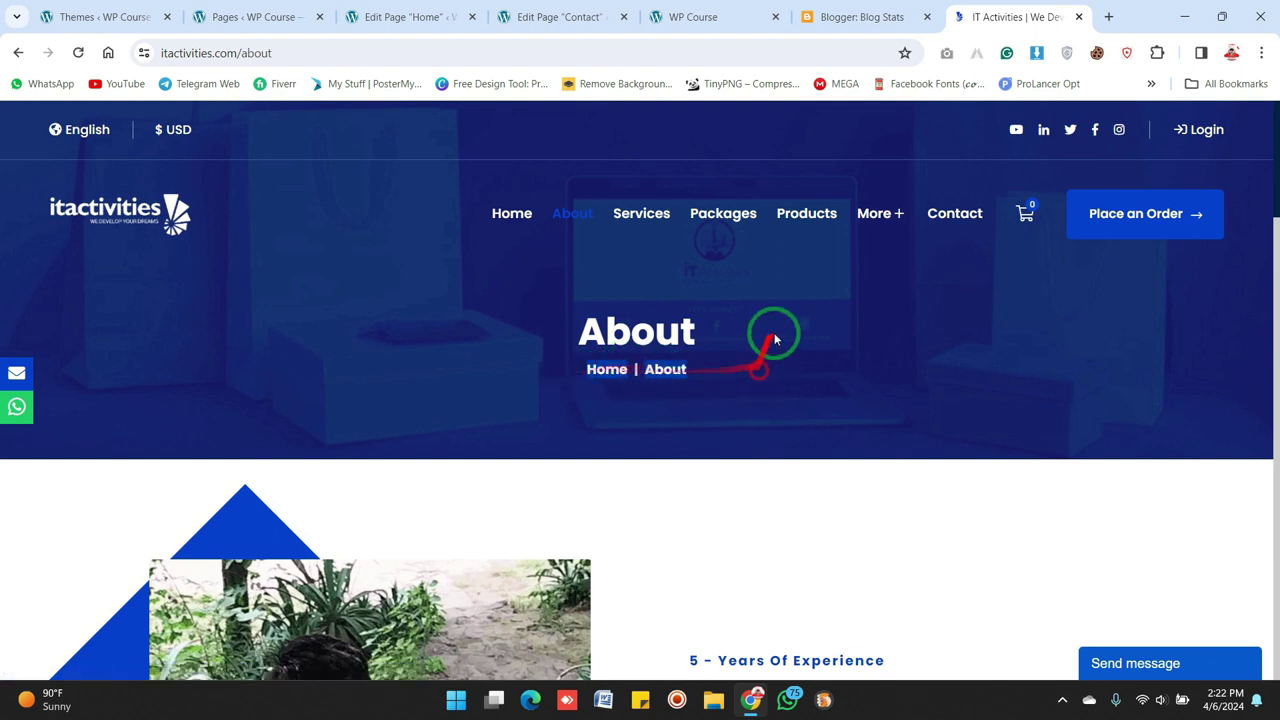
pyautogui.click(835, 14)
pyautogui.click(672, 8)
pyautogui.click(548, 8)
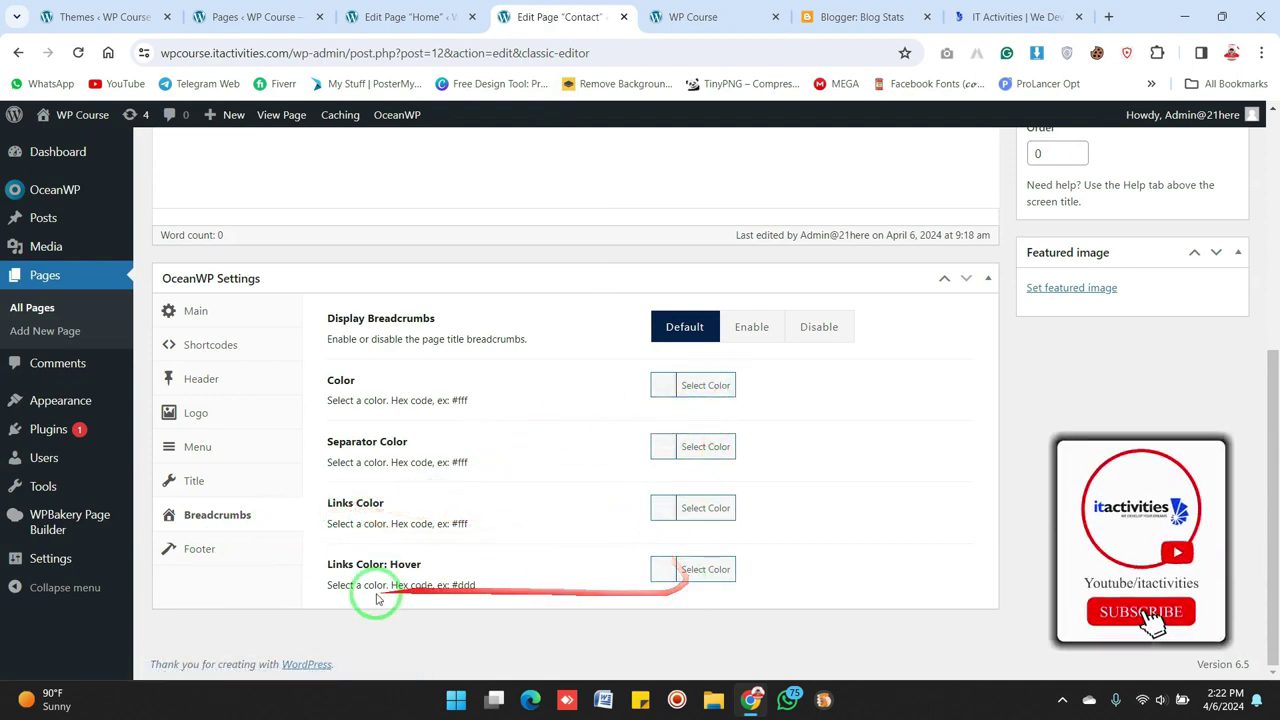
# - Show the Contact page's Footer settings and examine the footer of the IT Activities About page for comparison
pyautogui.click(204, 563)
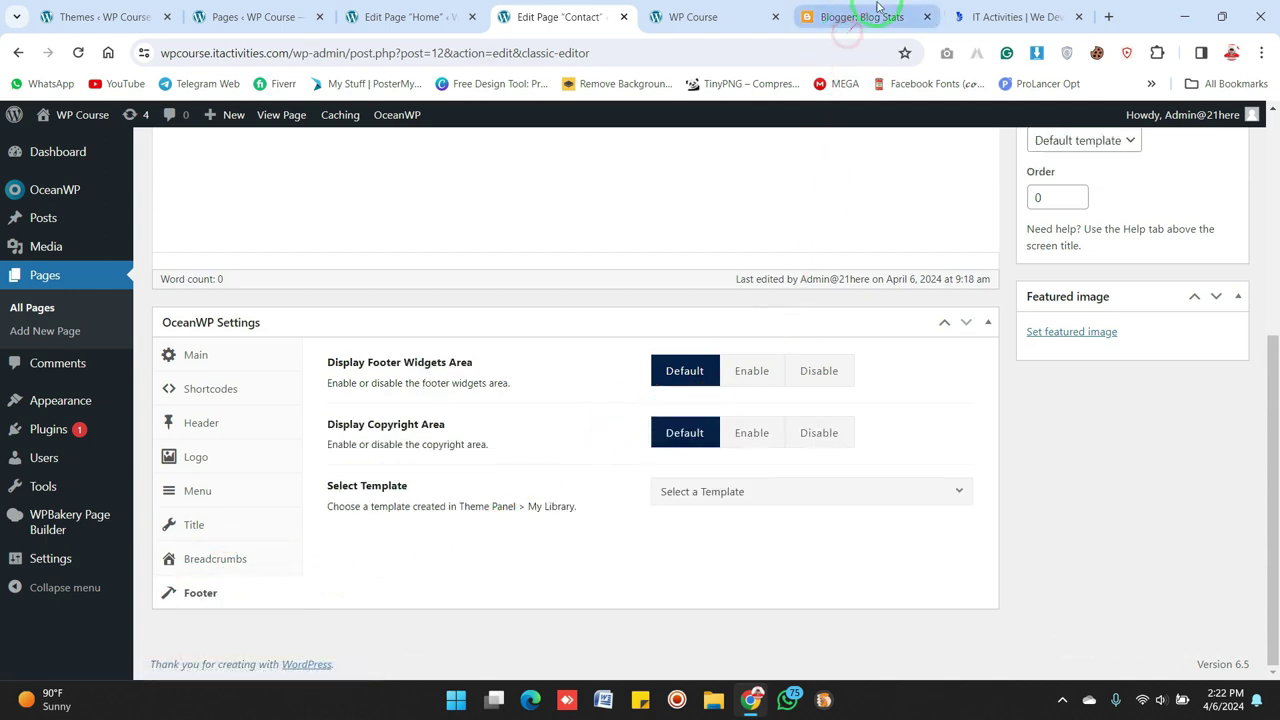
pyautogui.click(1109, 17)
pyautogui.click(905, 17)
pyautogui.moveTo(1271, 186); pyautogui.dragTo(1247, 540)
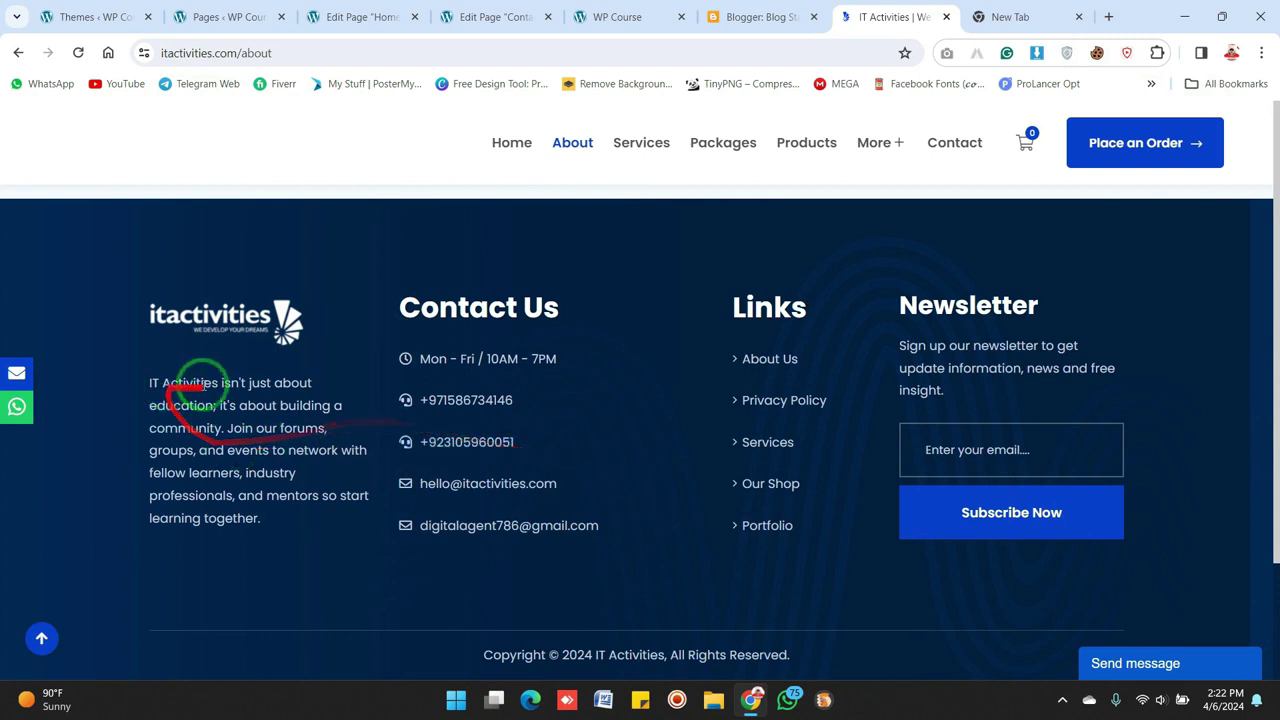
pyautogui.moveTo(917, 178)
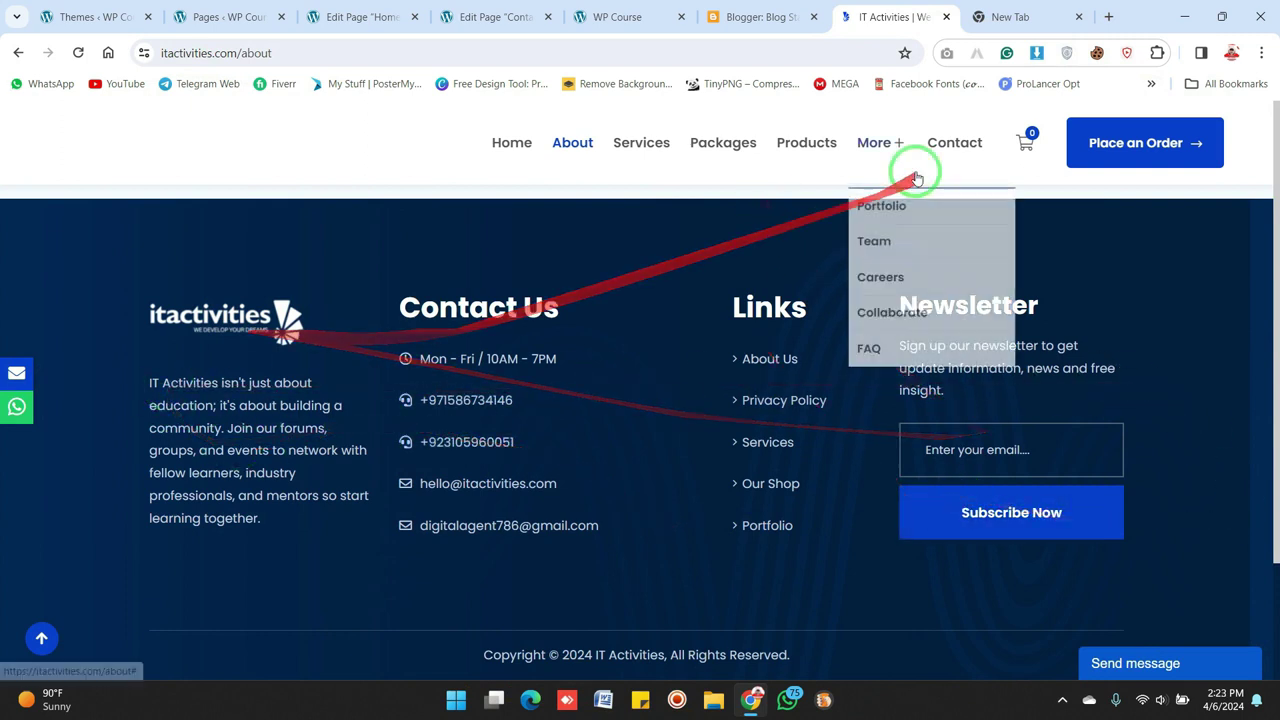
# - Close the Blogger Stats browser tab and check the template choices in the Contact page's Footer settings
pyautogui.click(735, 14)
pyautogui.click(640, 5)
pyautogui.click(814, 16)
pyautogui.click(514, 12)
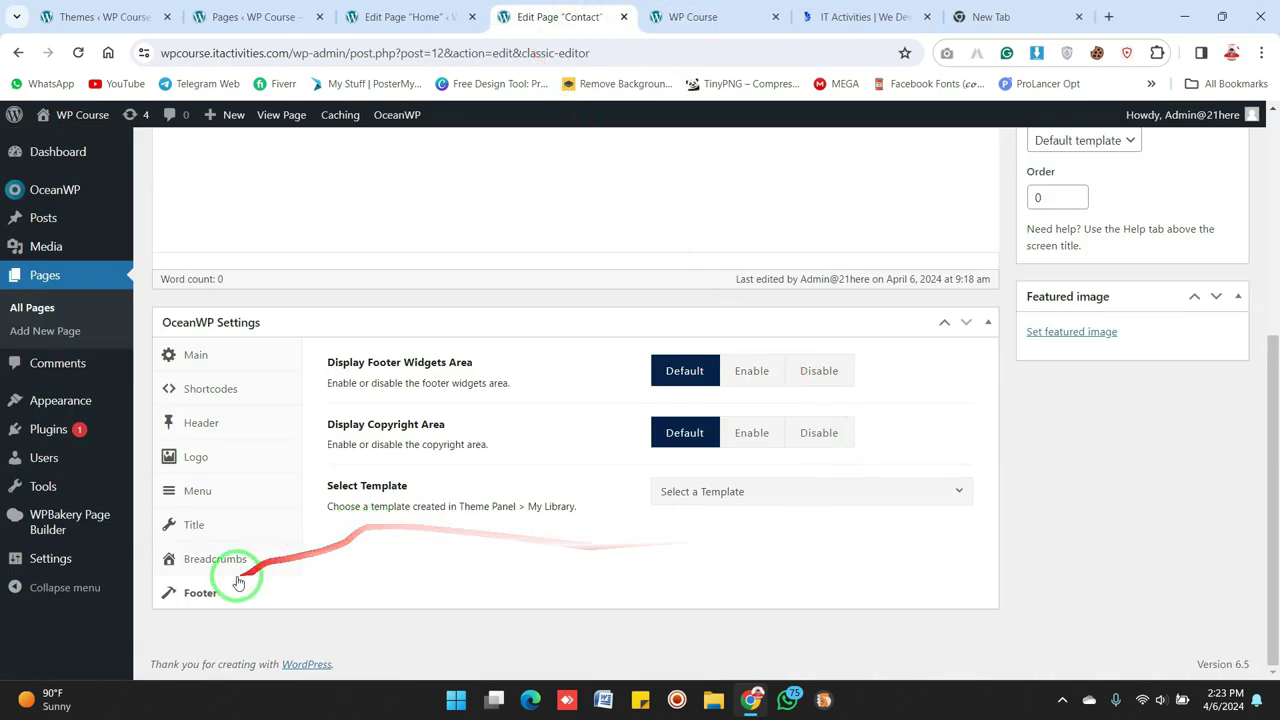
pyautogui.click(797, 495)
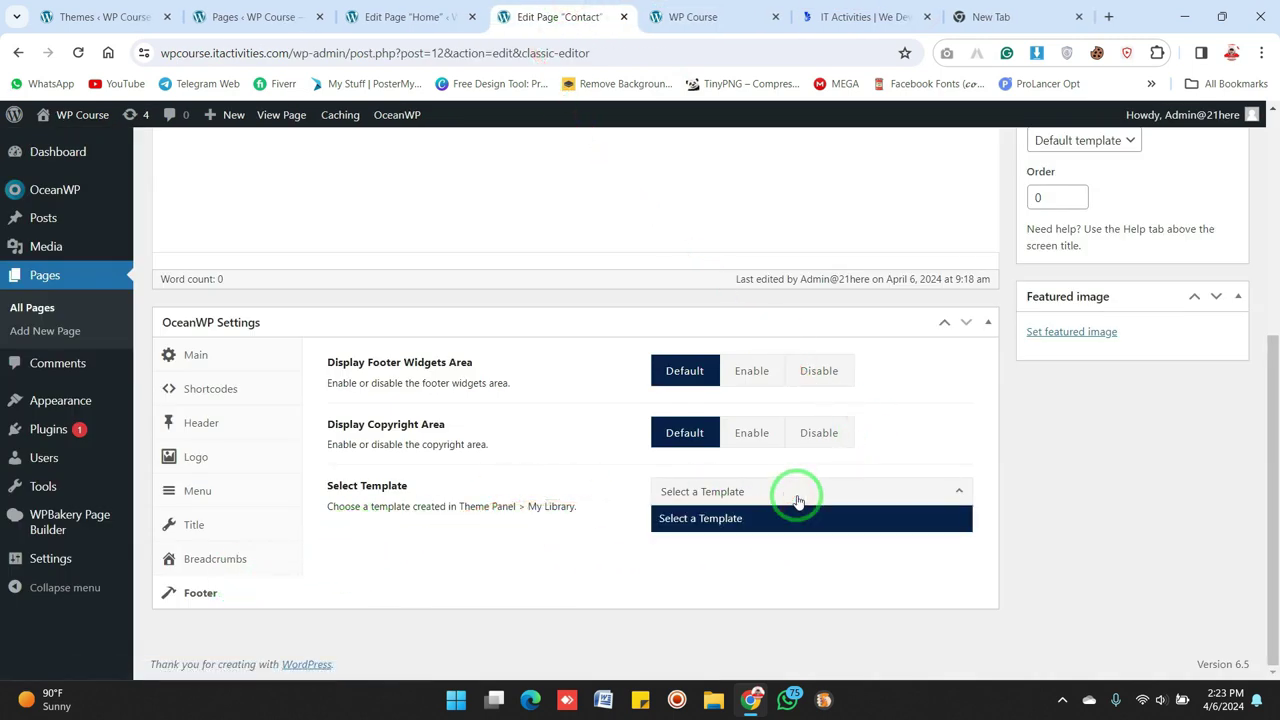
pyautogui.click(797, 495)
# - Review the Contact page's editor choices and its Screen Options, closing the options without changing them
pyautogui.moveTo(1268, 480); pyautogui.dragTo(1262, 214)
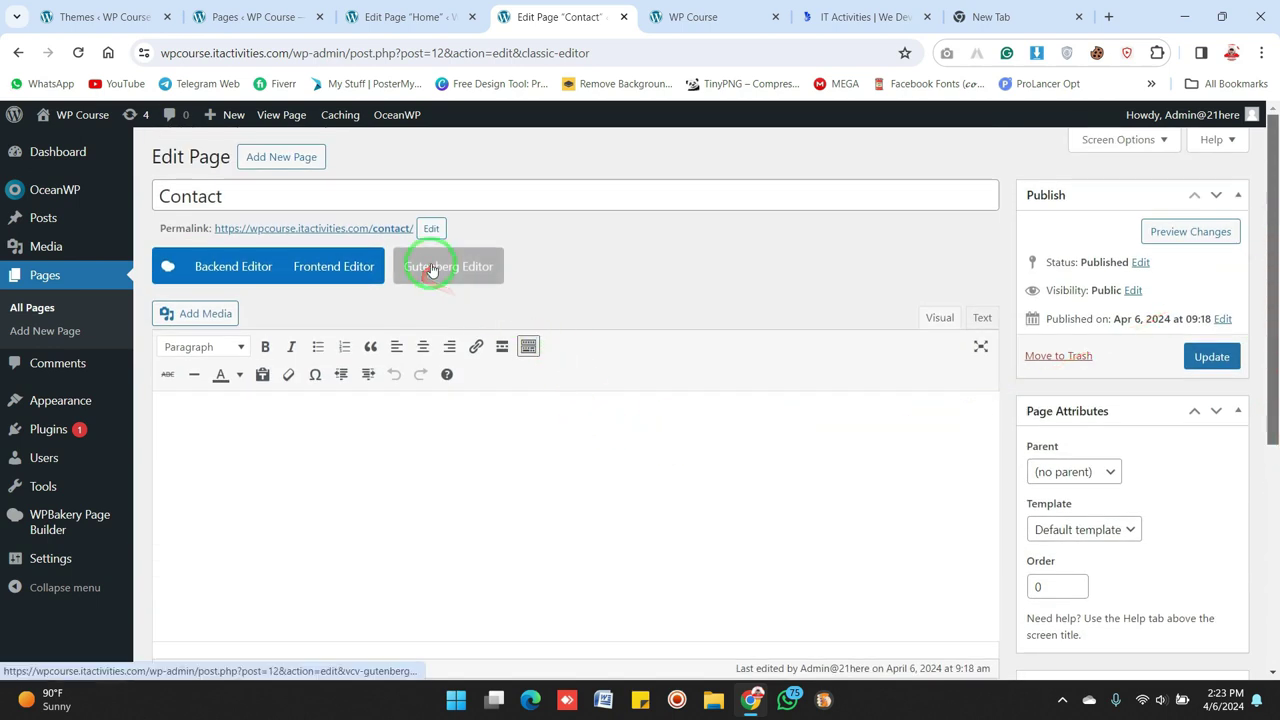
pyautogui.click(660, 286)
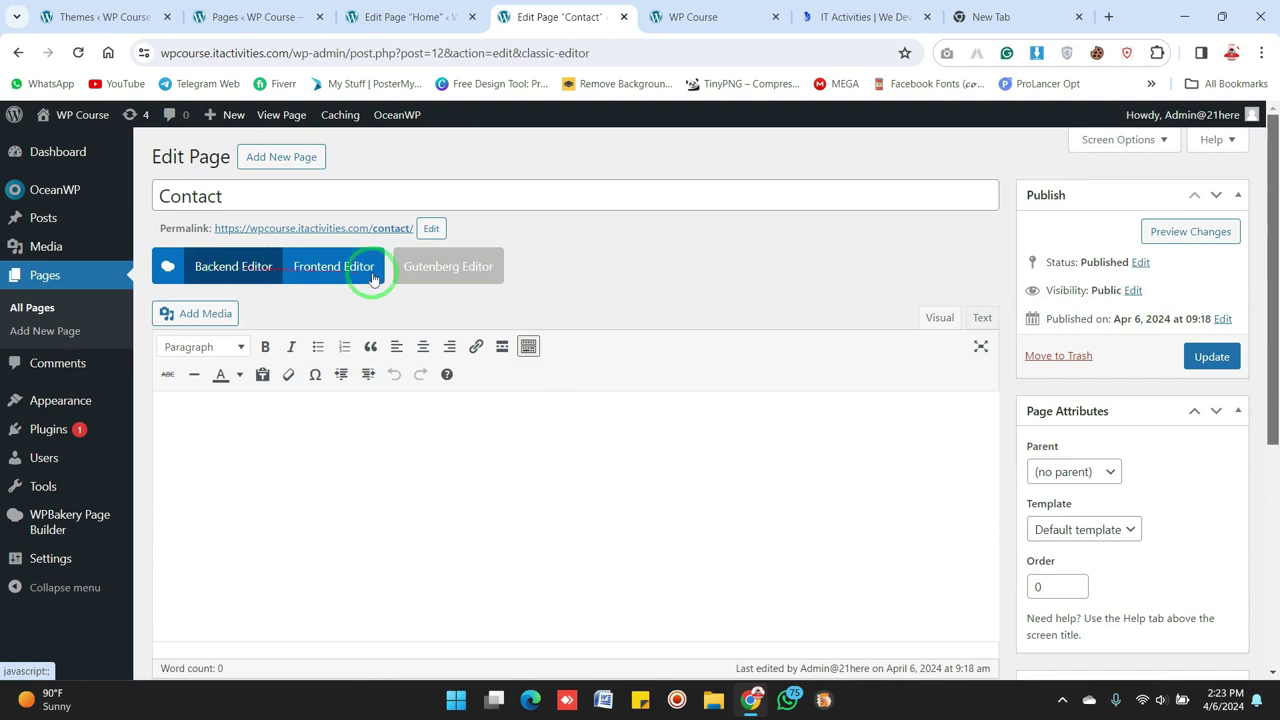
pyautogui.moveTo(1274, 240); pyautogui.dragTo(1123, 434)
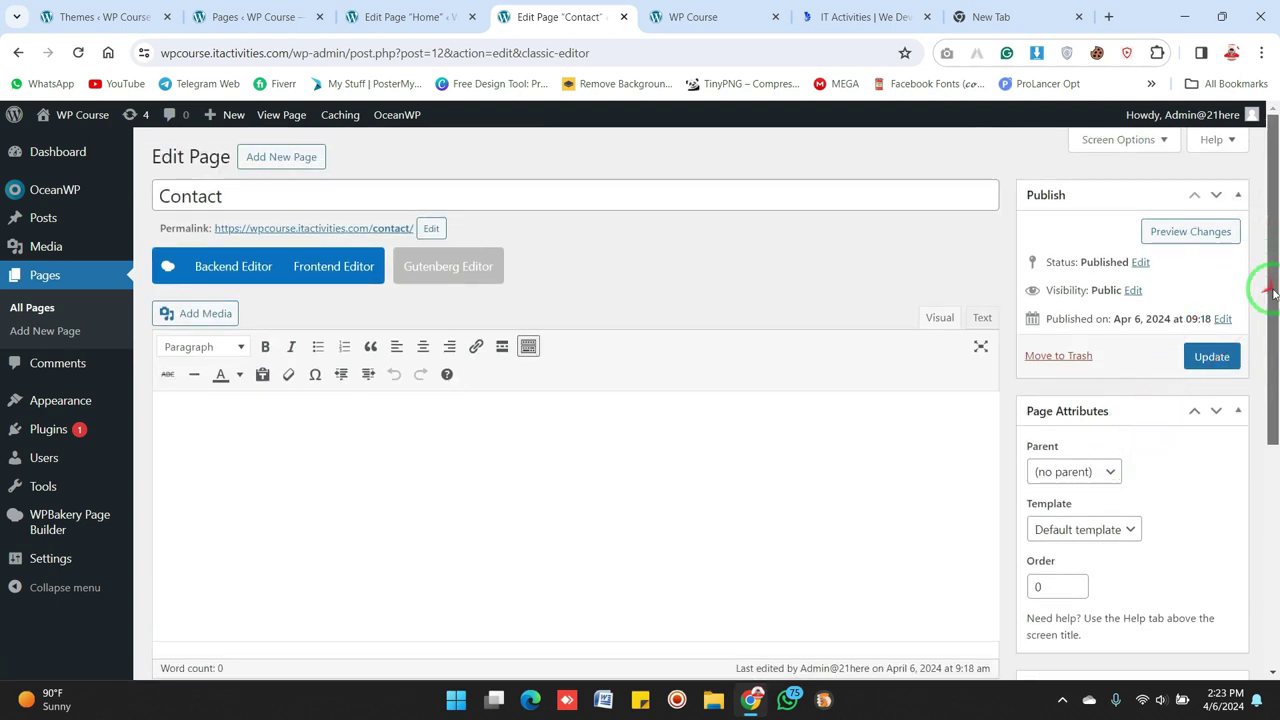
pyautogui.click(1162, 139)
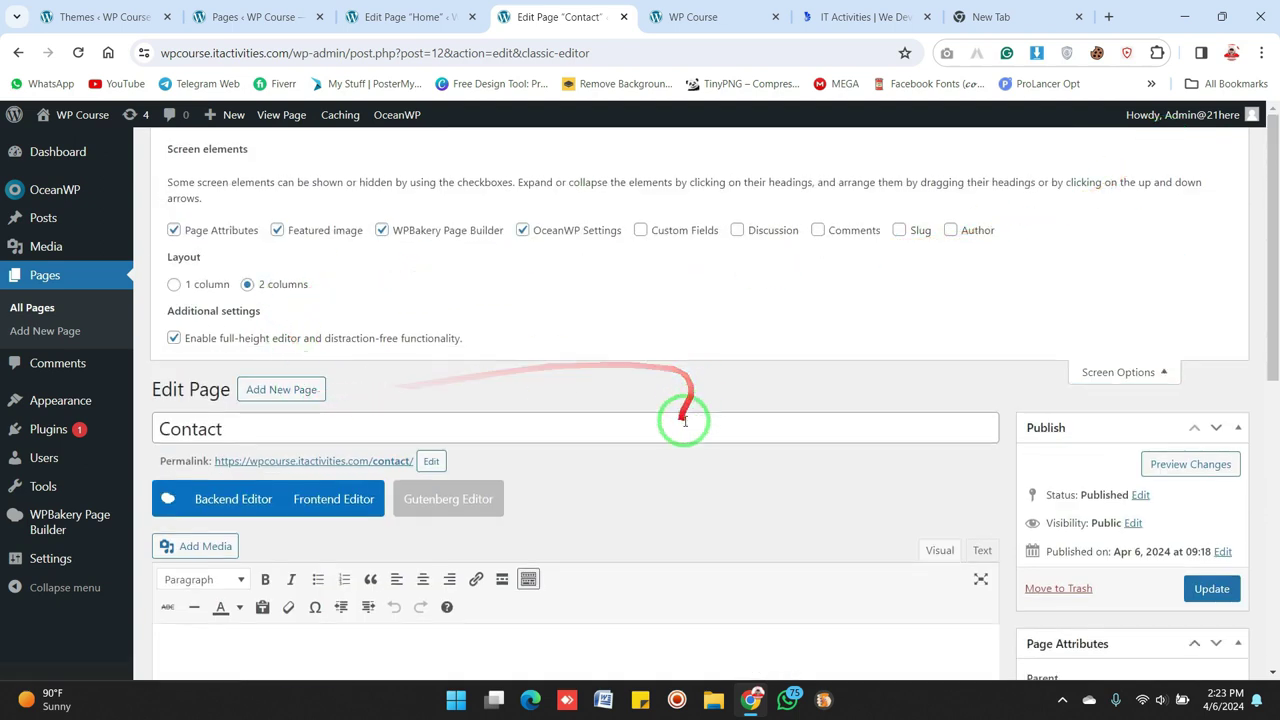
pyautogui.click(1140, 372)
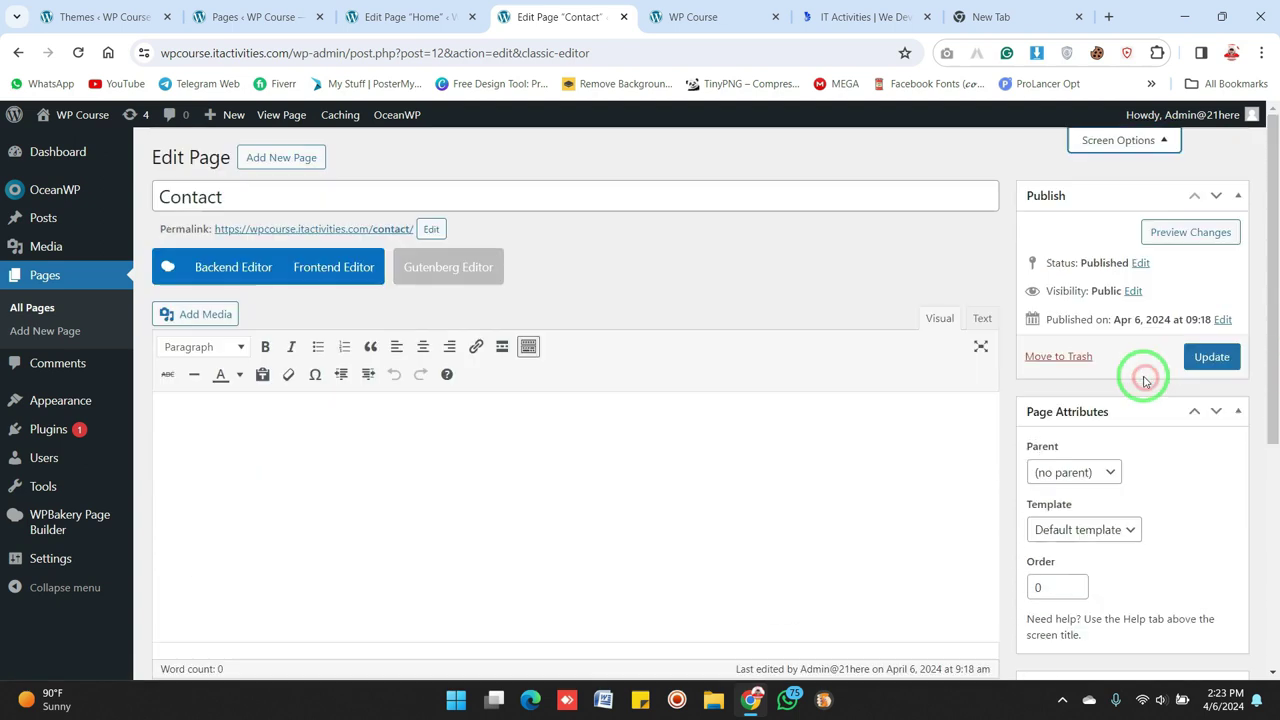